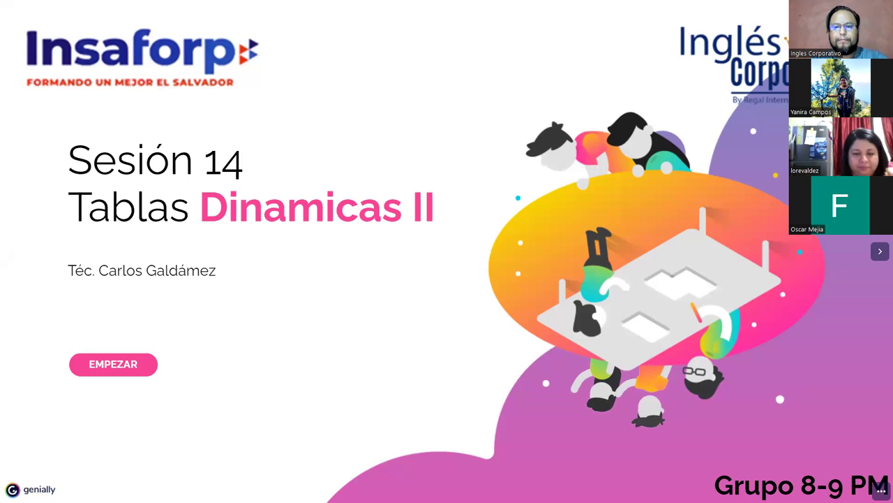
Toggle between the Genially title slide and the Excel pivot table workbook, ending in Excel.
{"action": "key", "text": "alt+Tab"}
{"action": "double_click", "coordinate": [285, 7]}
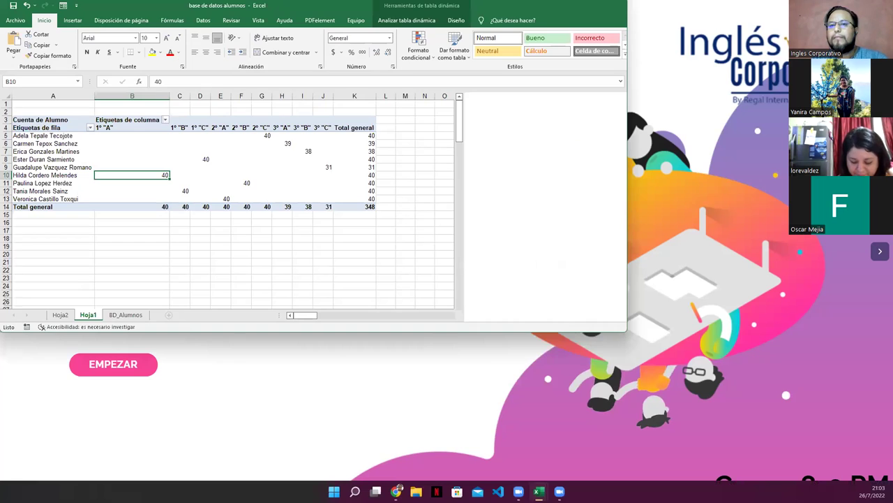
{"action": "key", "text": "alt+Tab"}
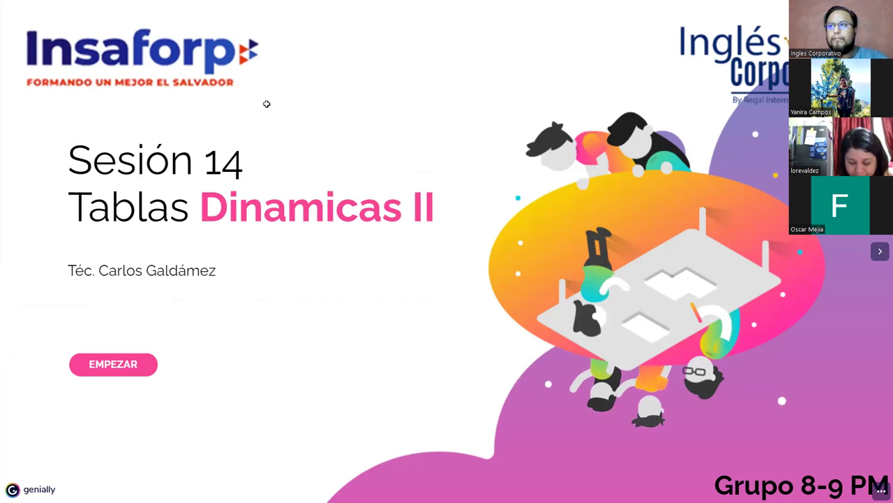
{"action": "key", "text": "alt+Tab"}
{"action": "key", "text": "alt+Tab"}
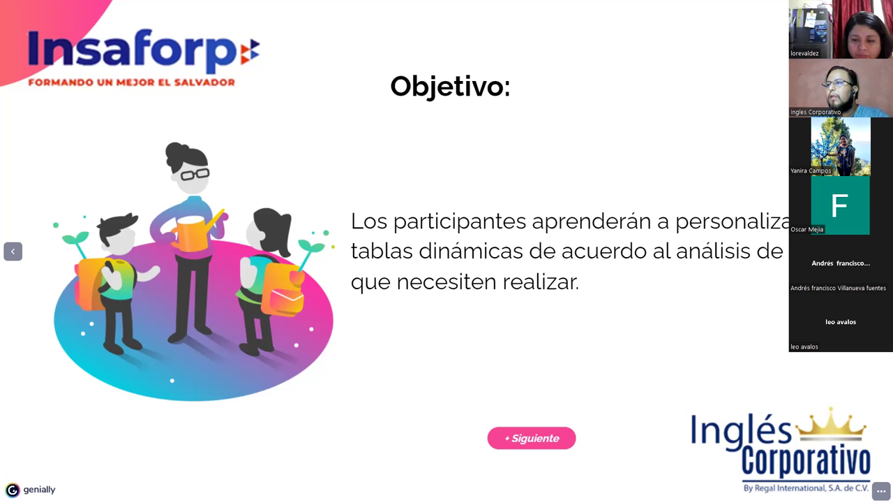
Advance the Genially slides to the questions slide, then bring up the BD_Alumnos sheet in Excel.
{"action": "key", "text": "Right"}
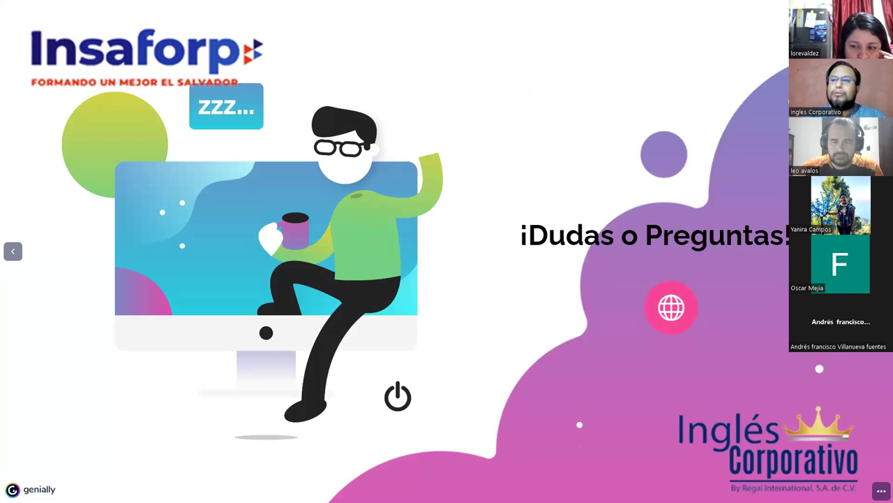
{"action": "key", "text": "alt+Tab"}
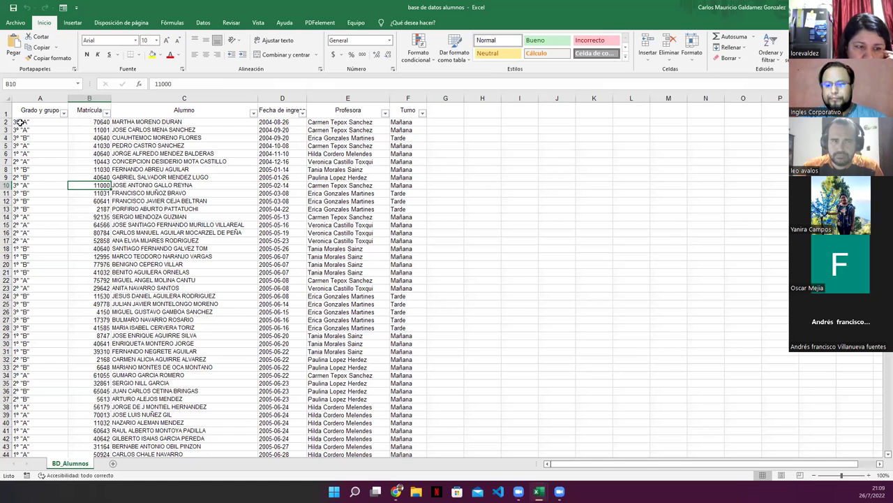
{"action": "left_click", "coordinate": [21, 122]}
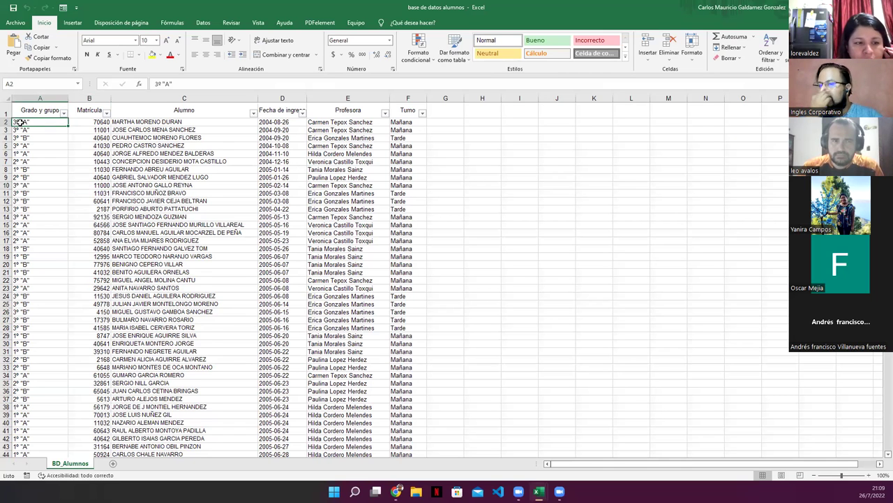
{"action": "key", "text": "ctrl+shift+Down"}
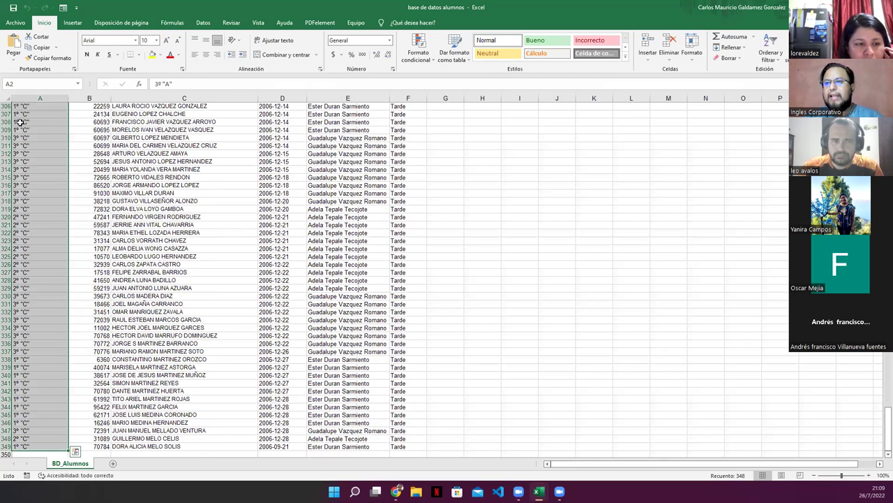
{"action": "key", "text": "ctrl+Home"}
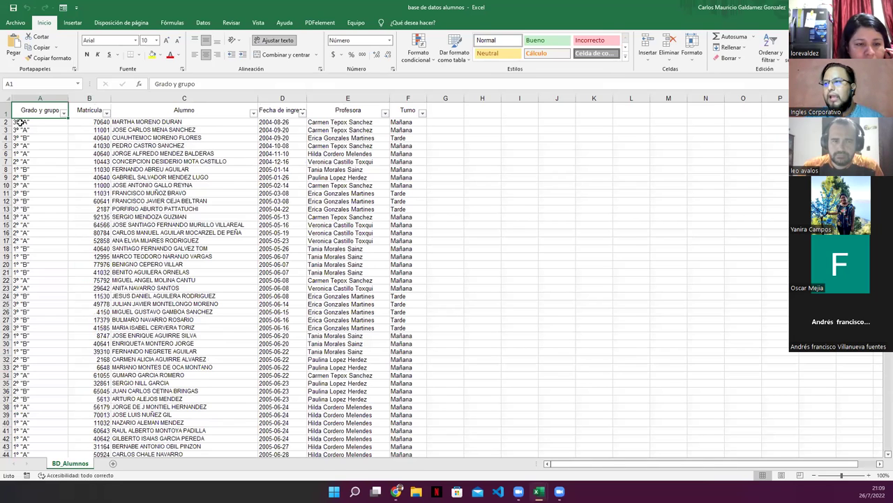
{"action": "left_click_drag", "start_coordinate": [83, 121], "coordinate": [80, 265]}
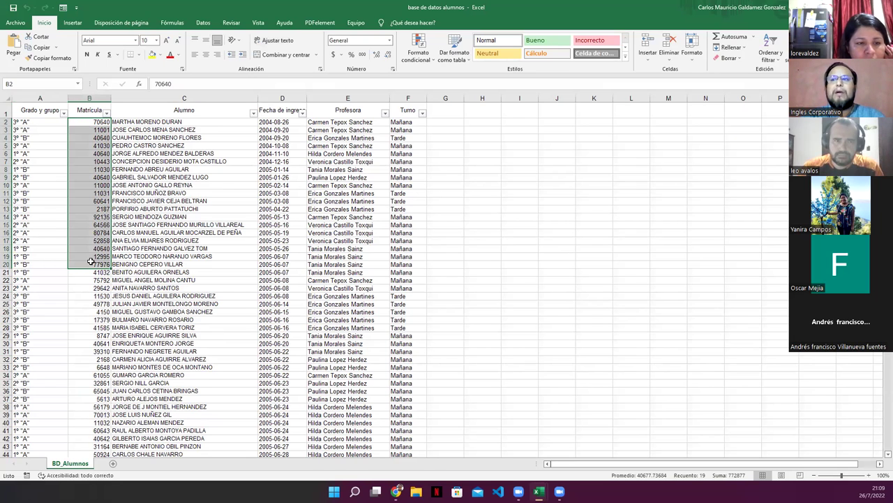
{"action": "key", "text": "shift+Up"}
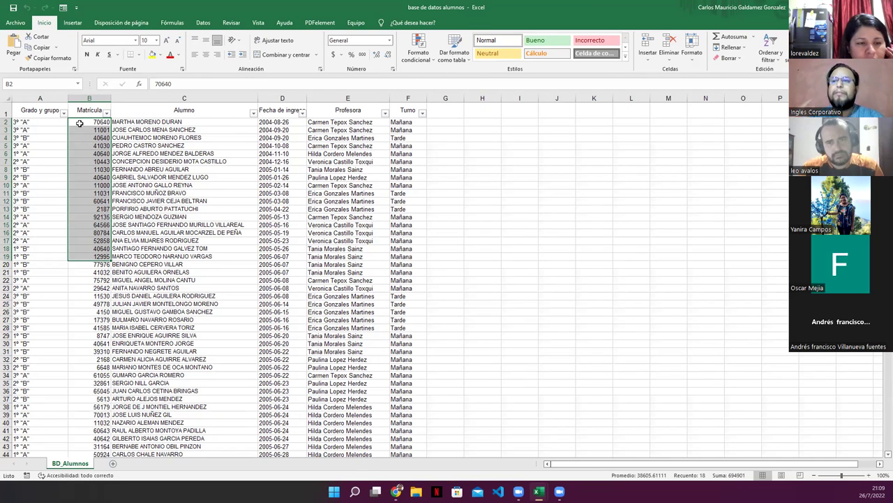
{"action": "left_click", "coordinate": [79, 123]}
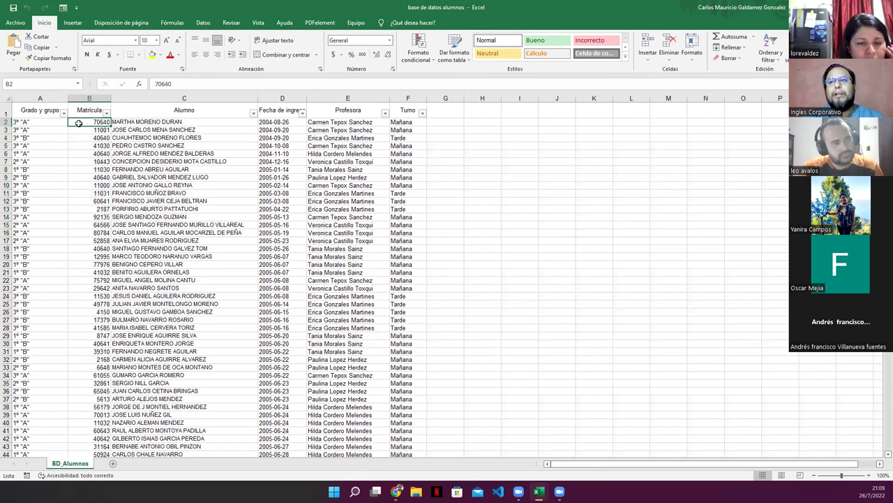
{"action": "left_click", "coordinate": [81, 261], "text": "shift"}
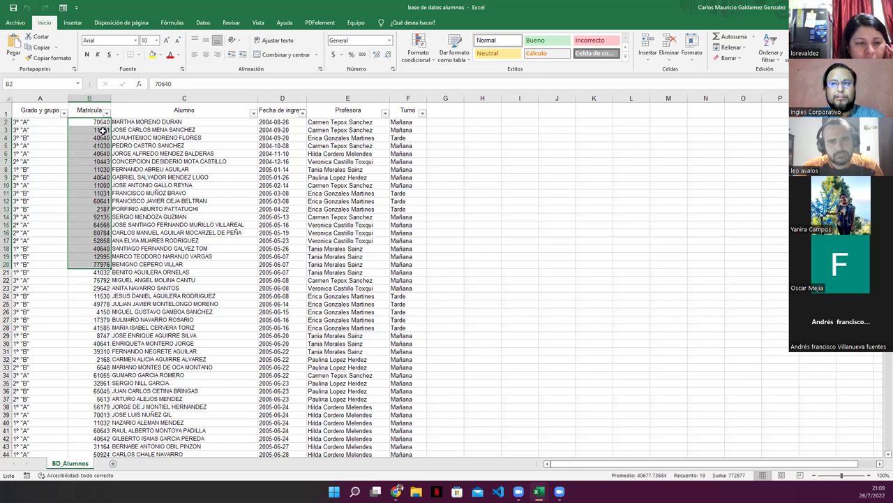
{"action": "left_click_drag", "start_coordinate": [159, 121], "coordinate": [180, 225]}
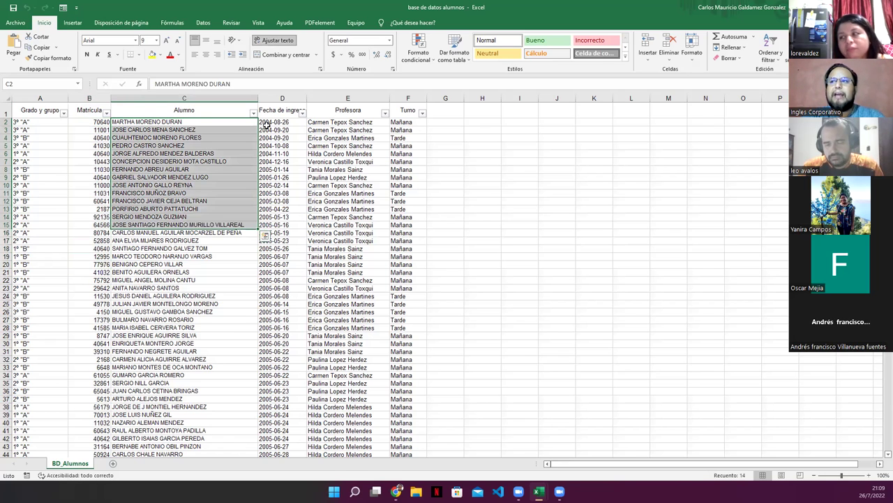
{"action": "left_click_drag", "start_coordinate": [265, 122], "coordinate": [278, 228]}
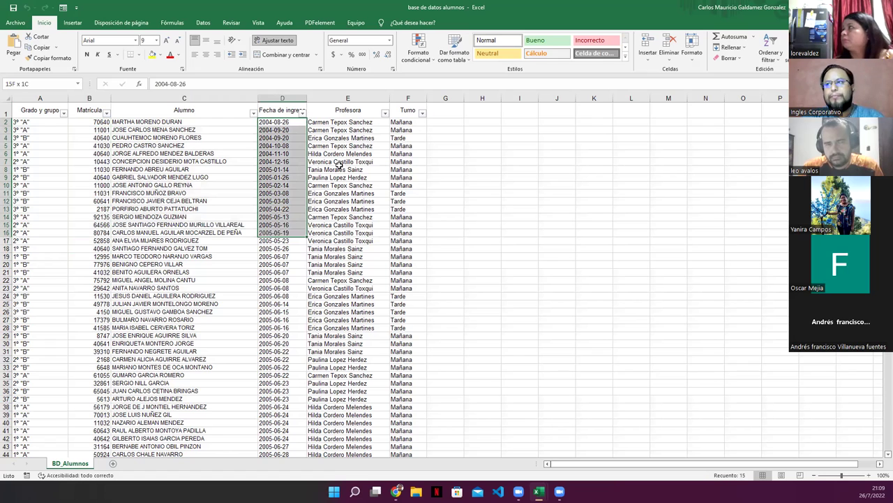
{"action": "left_click_drag", "start_coordinate": [321, 122], "coordinate": [338, 236]}
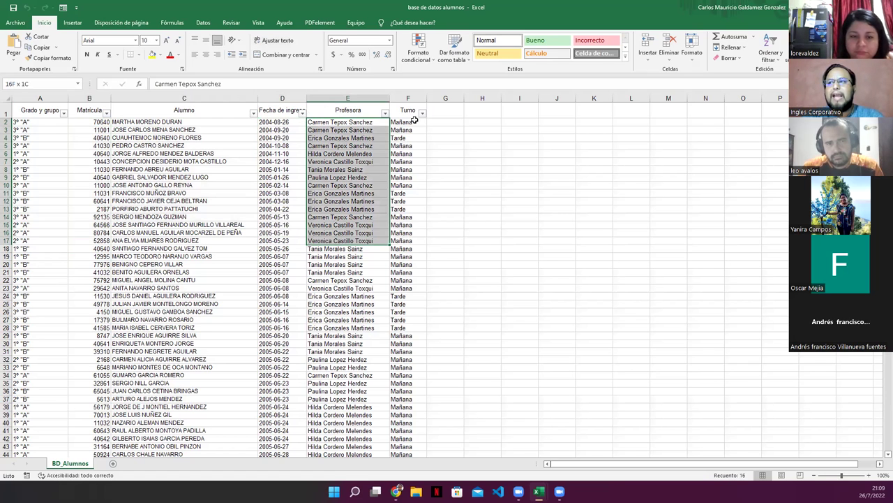
{"action": "left_click_drag", "start_coordinate": [409, 122], "coordinate": [407, 229]}
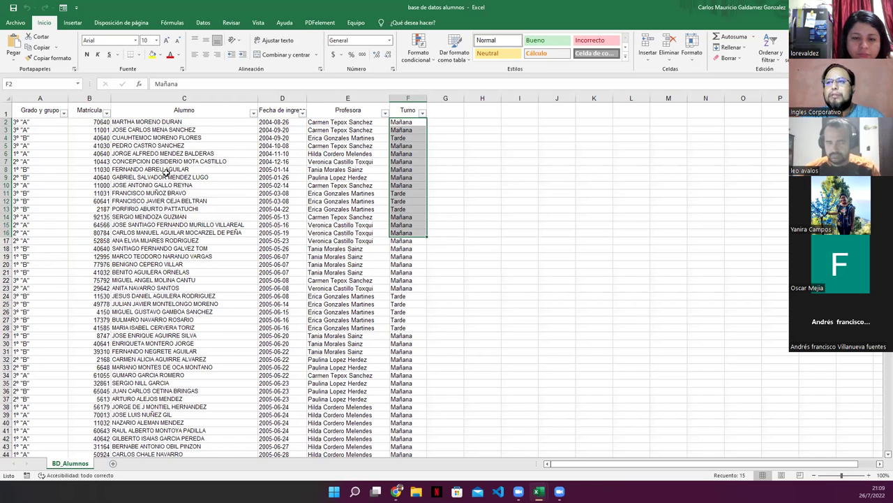
{"action": "left_click", "coordinate": [98, 122]}
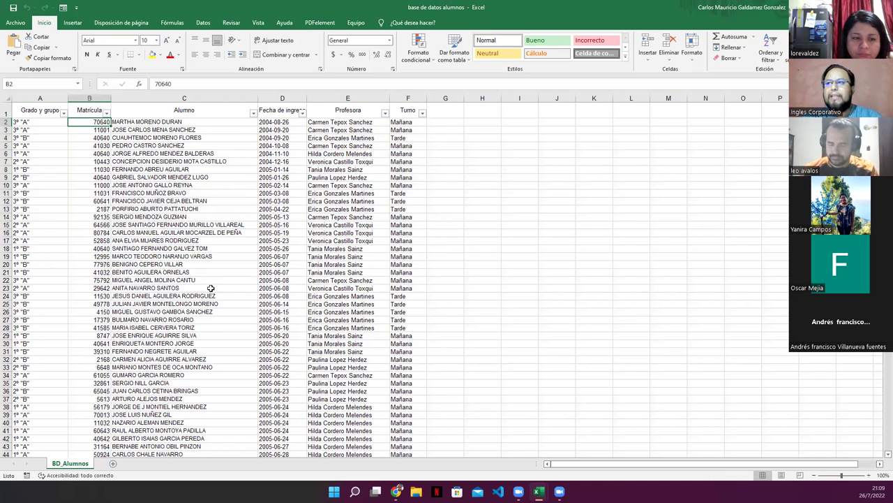
{"action": "left_click", "coordinate": [211, 287]}
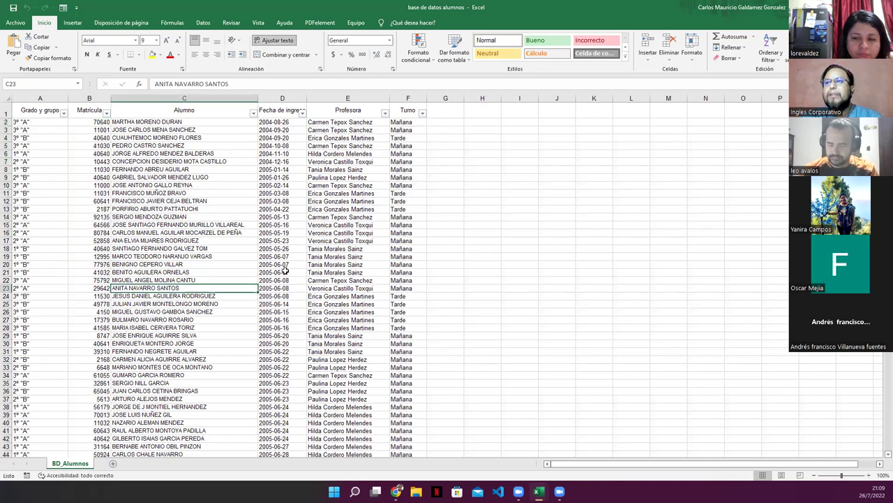
{"action": "left_click", "coordinate": [63, 113]}
{"action": "scroll", "coordinate": [84, 245], "scroll_direction": "down", "scroll_amount": 1}
{"action": "scroll", "coordinate": [50, 228], "scroll_direction": "up", "scroll_amount": 1}
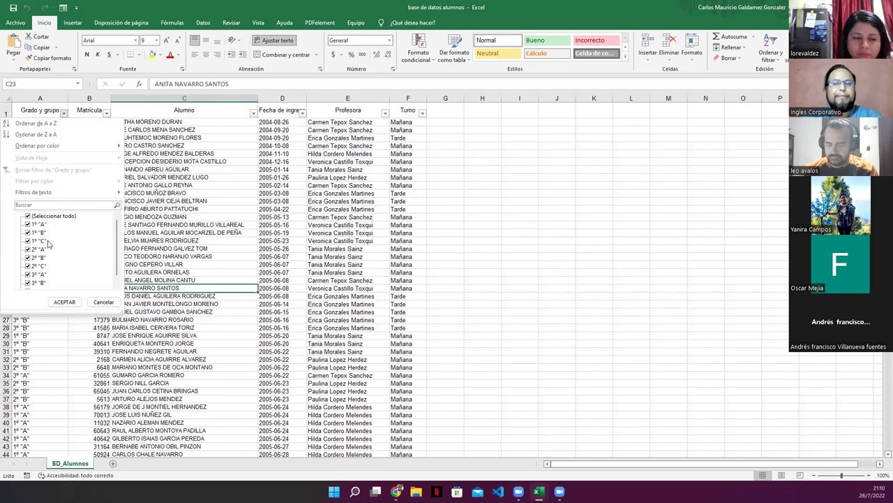
{"action": "scroll", "coordinate": [47, 244], "scroll_direction": "down", "scroll_amount": 1}
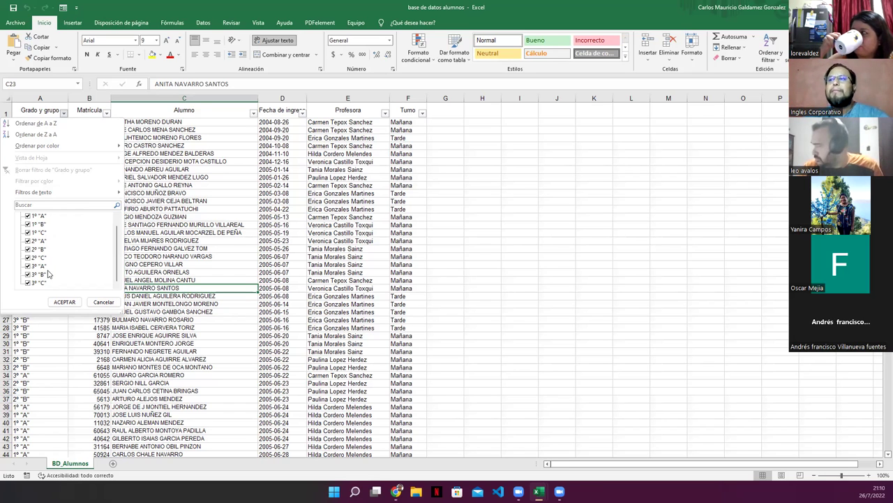
{"action": "left_click", "coordinate": [388, 120]}
{"action": "left_click", "coordinate": [384, 112]}
{"action": "scroll", "coordinate": [301, 275], "scroll_direction": "down", "scroll_amount": 1}
{"action": "scroll", "coordinate": [305, 265], "scroll_direction": "up", "scroll_amount": 1}
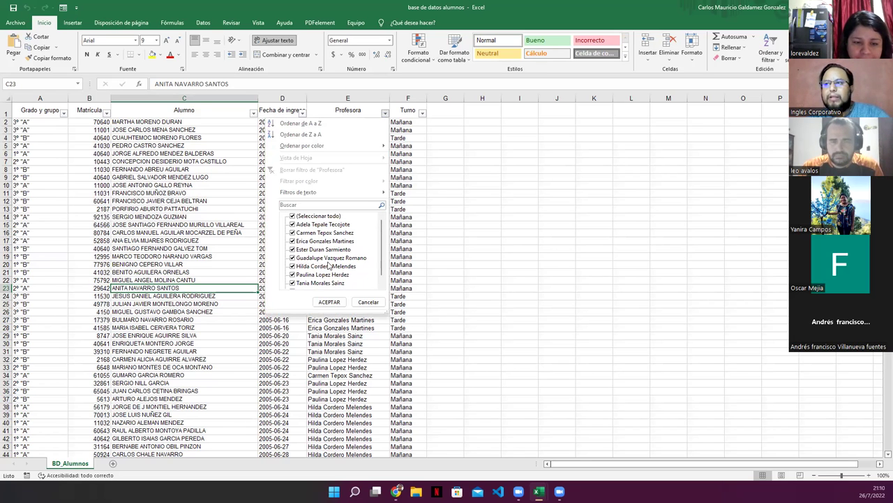
{"action": "scroll", "coordinate": [338, 278], "scroll_direction": "down", "scroll_amount": 1}
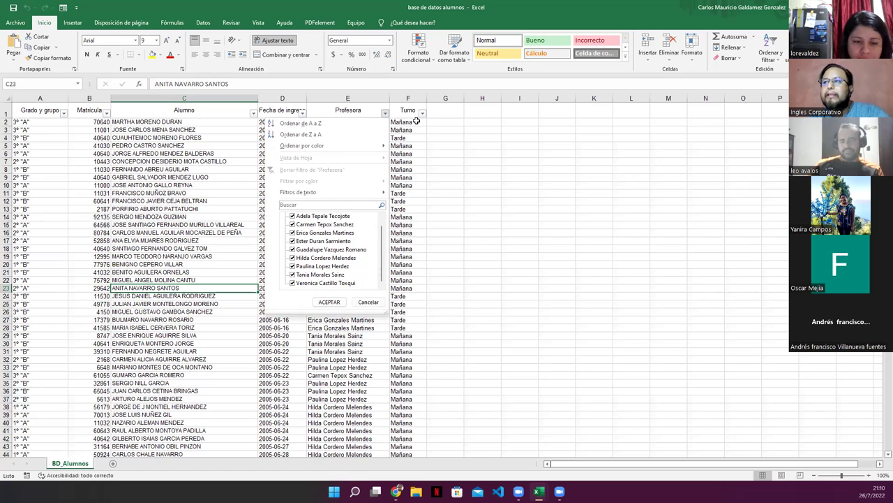
{"action": "left_click", "coordinate": [385, 112]}
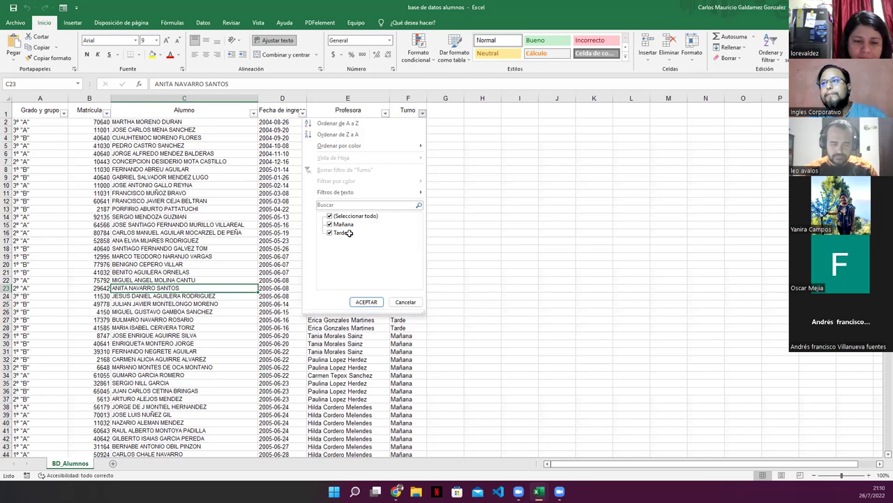
{"action": "key", "text": "Escape"}
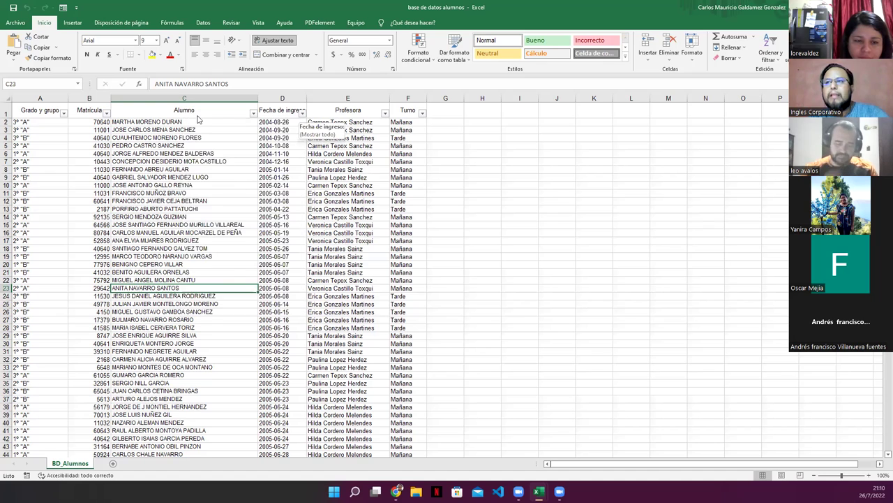
{"action": "left_click", "coordinate": [191, 114]}
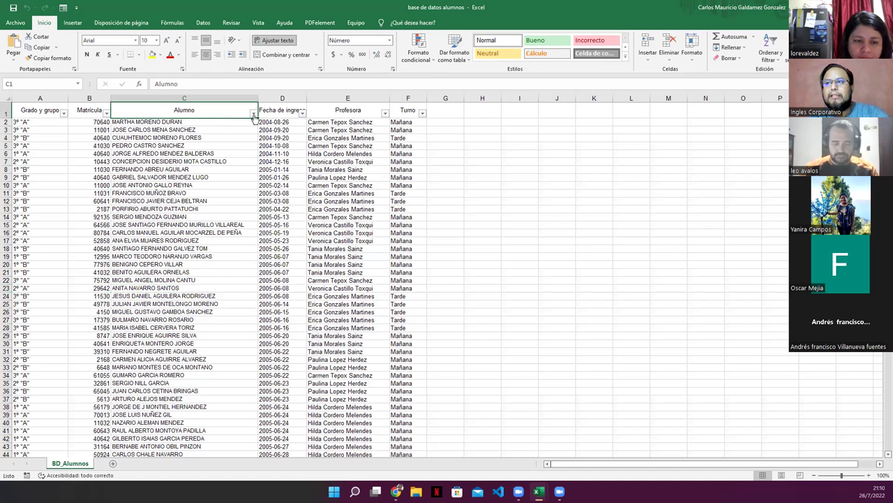
{"action": "key", "text": "alt+Down"}
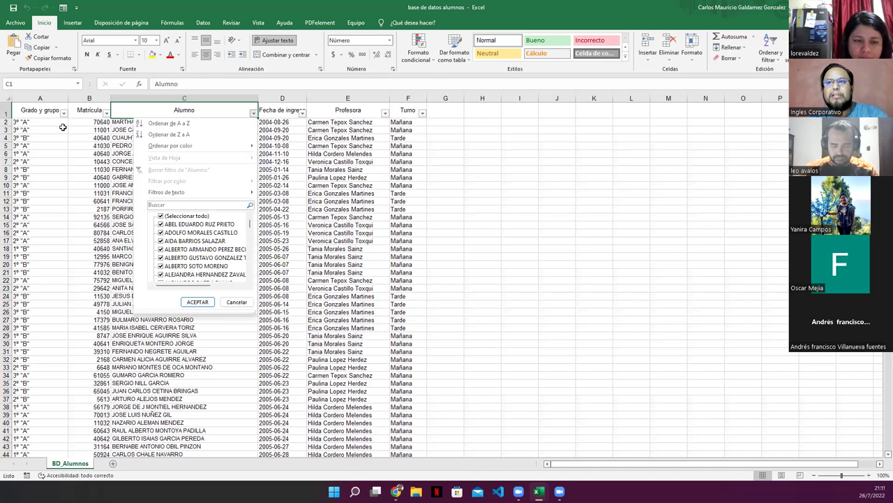
{"action": "key", "text": "Escape"}
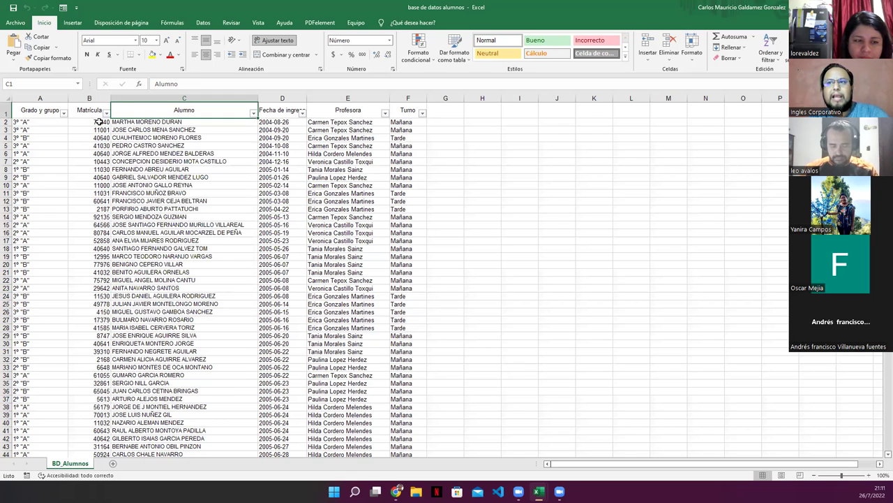
{"action": "key", "text": "ctrl+Home"}
{"action": "left_click", "coordinate": [89, 113]}
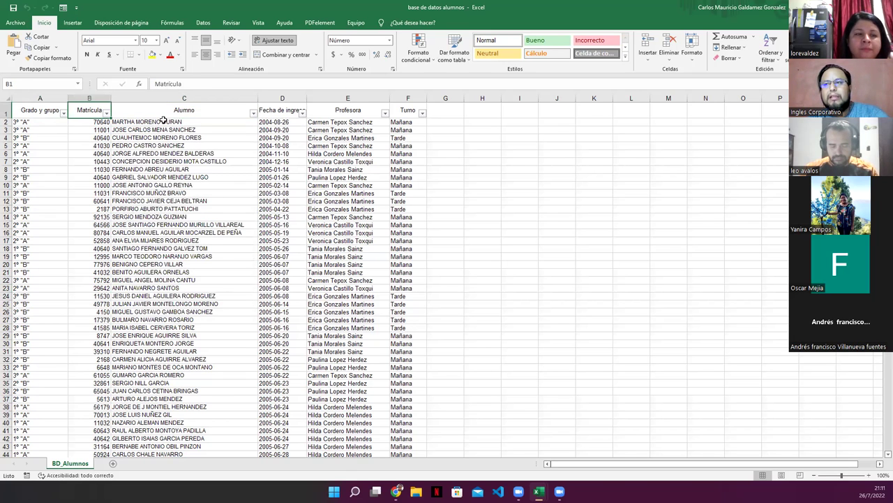
{"action": "left_click", "coordinate": [328, 114]}
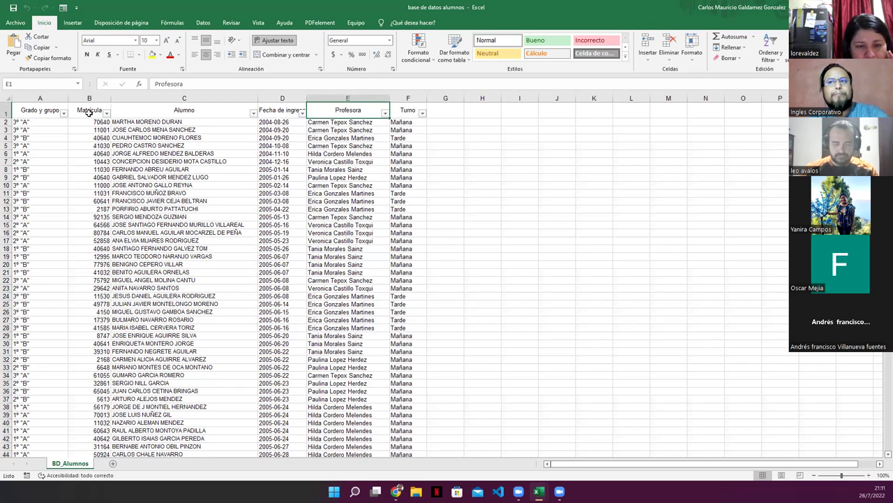
{"action": "key", "text": "Right"}
{"action": "key", "text": "Left"}
{"action": "key", "text": "Left"}
{"action": "key", "text": "Left"}
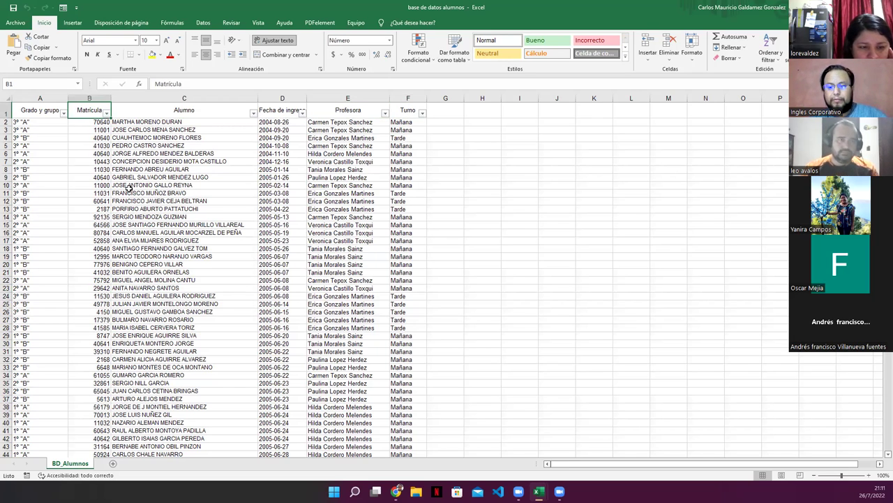
{"action": "key", "text": "Down"}
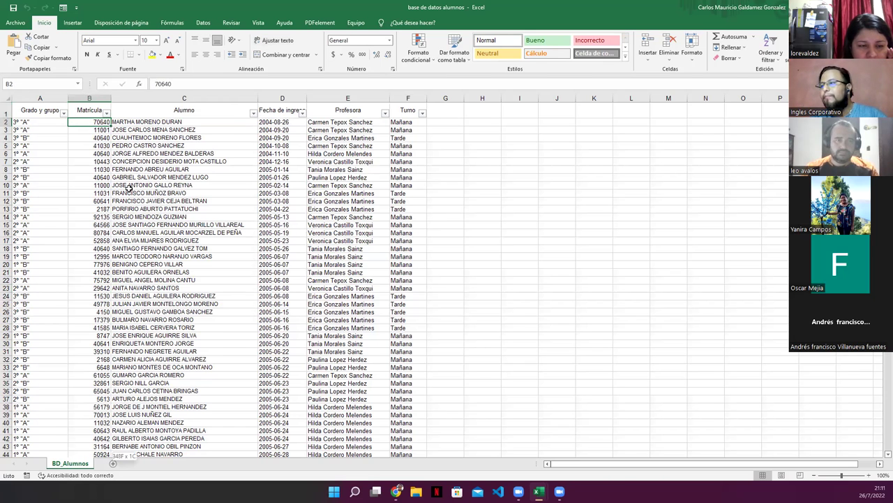
{"action": "key", "text": "ctrl+shift+Down"}
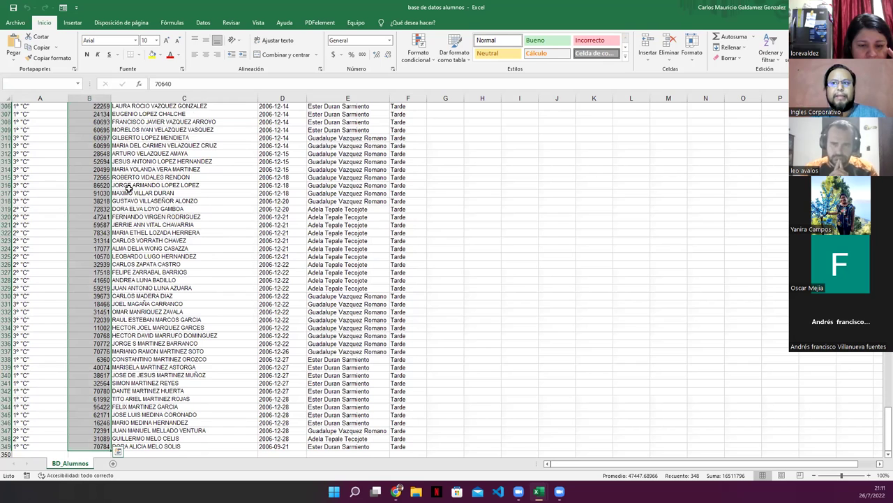
{"action": "key", "text": "ctrl+Up"}
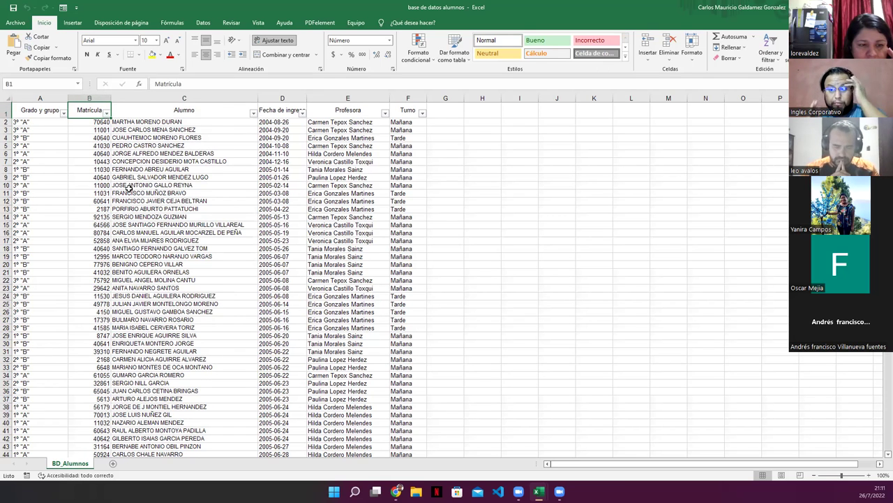
{"action": "left_click", "coordinate": [182, 259]}
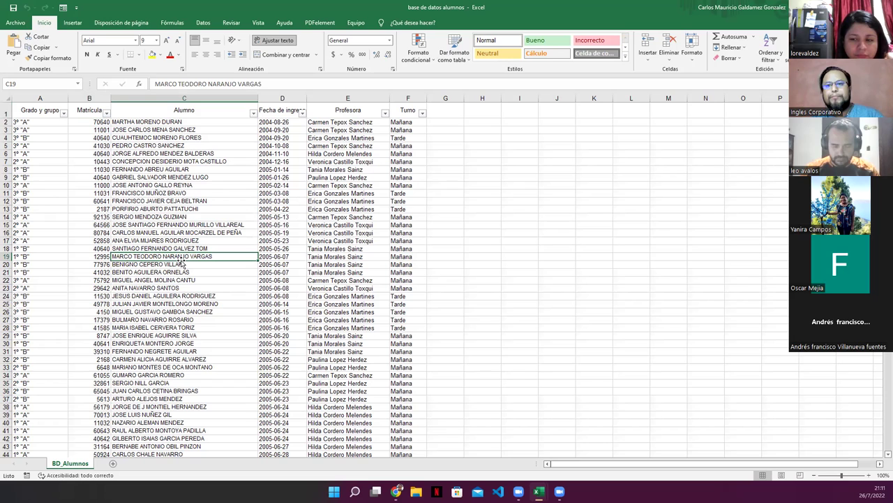
Enter 'Configurar la tabla dinamica:' in H8 and 'Por Profesora', 'En grados', 'Cantidad' in H9:J9.
{"action": "left_click", "coordinate": [482, 170]}
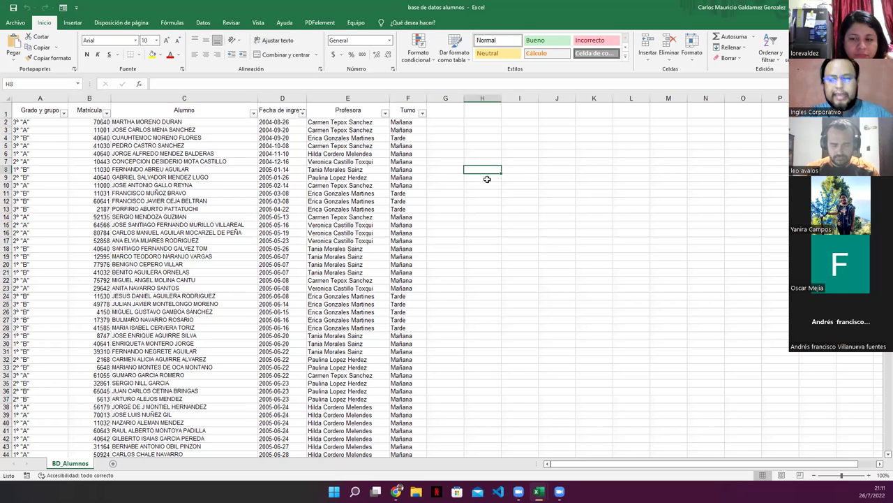
{"action": "type", "text": "Configurar"}
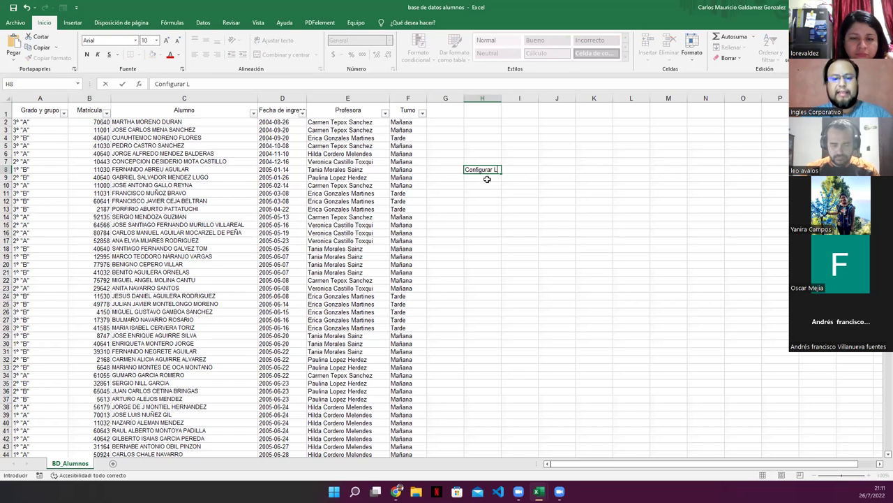
{"action": "type", "text": " la tabla dinamica:"}
{"action": "key", "text": "Return"}
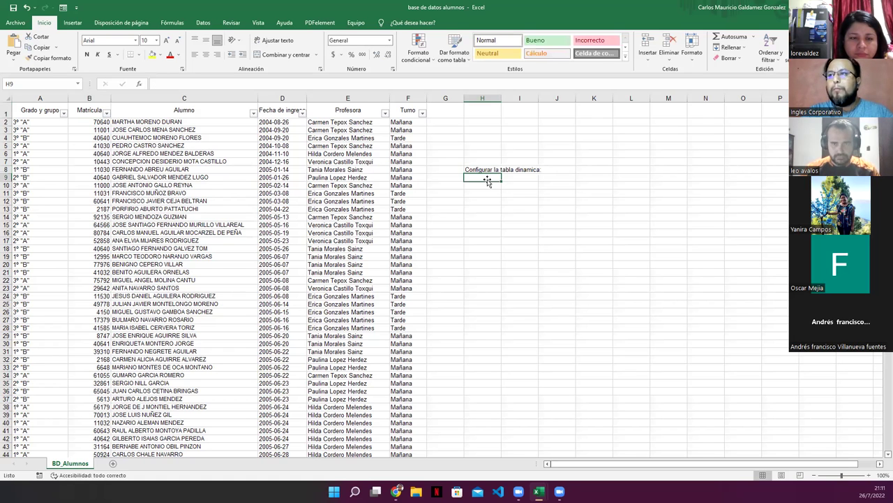
{"action": "type", "text": "Por"}
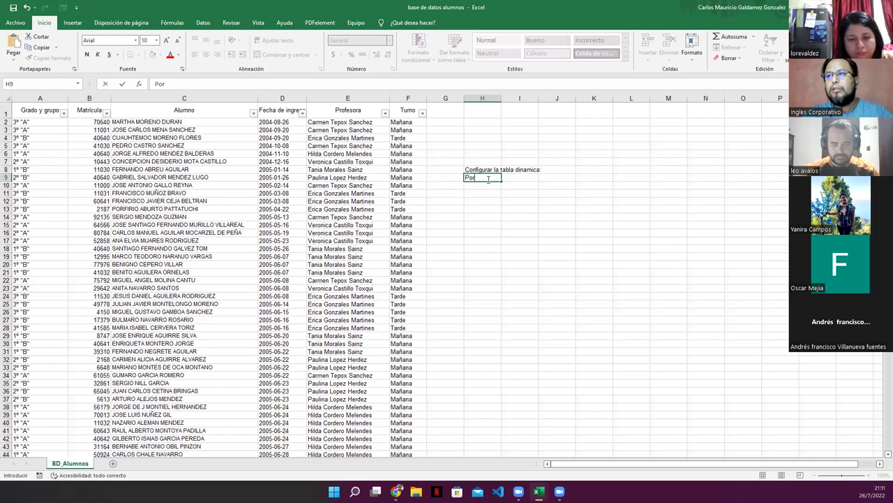
{"action": "type", "text": " Profesora"}
{"action": "key", "text": "ctrl+Return"}
{"action": "key", "text": "Tab"}
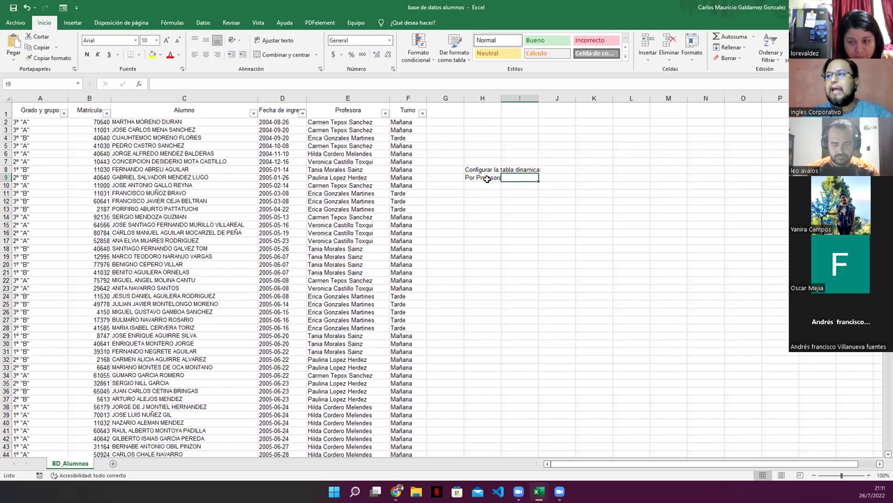
{"action": "type", "text": "En grados"}
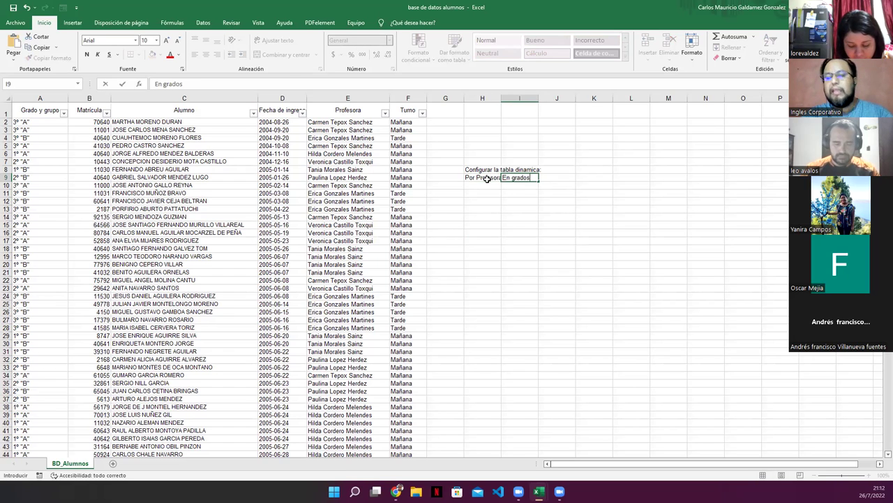
{"action": "key", "text": "Tab"}
{"action": "type", "text": "Ca"}
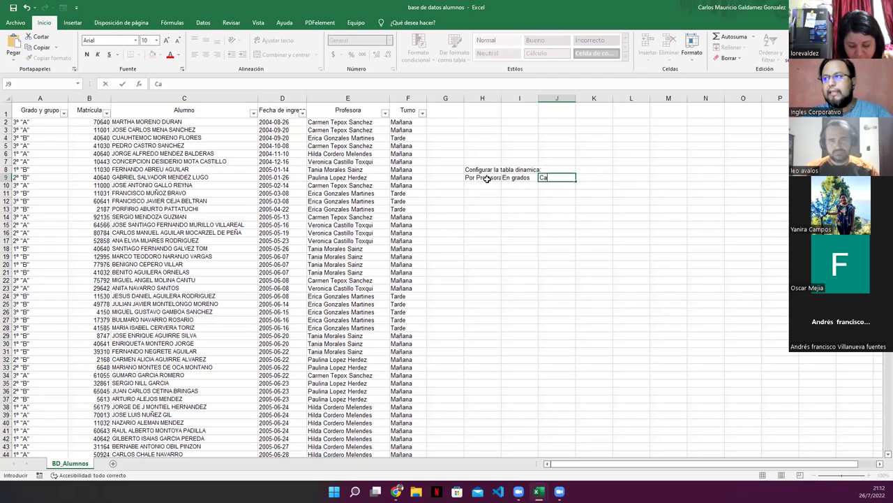
{"action": "type", "text": "ntidad"}
{"action": "key", "text": "Return"}
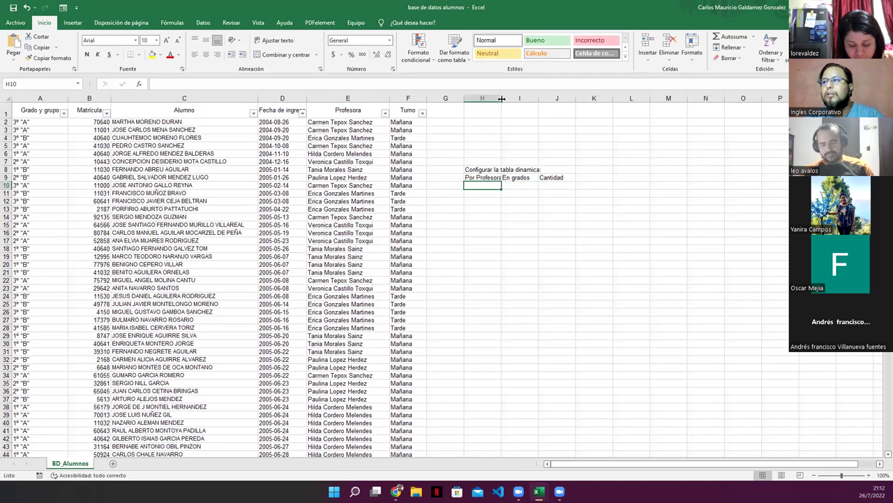
Autofit columns H, I and J to fit their notes.
{"action": "key", "text": "alt+h"}
{"action": "key", "text": "o"}
{"action": "key", "text": "i"}
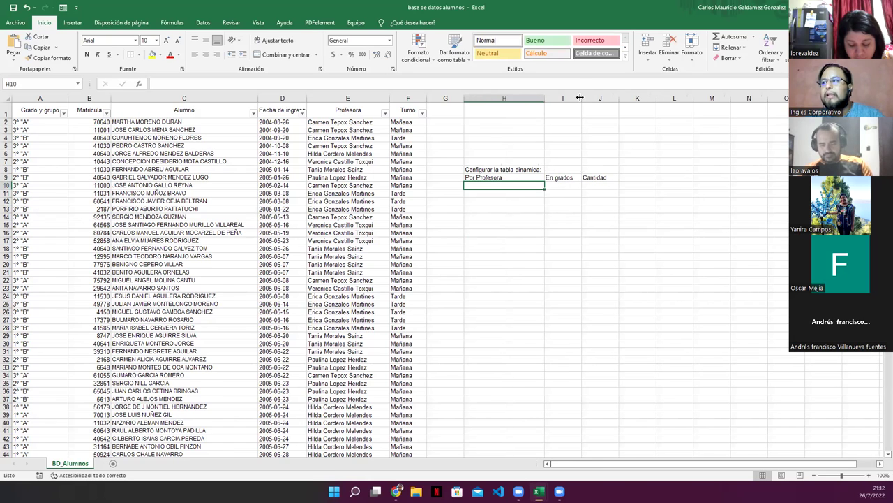
{"action": "double_click", "coordinate": [580, 98]}
{"action": "double_click", "coordinate": [613, 98]}
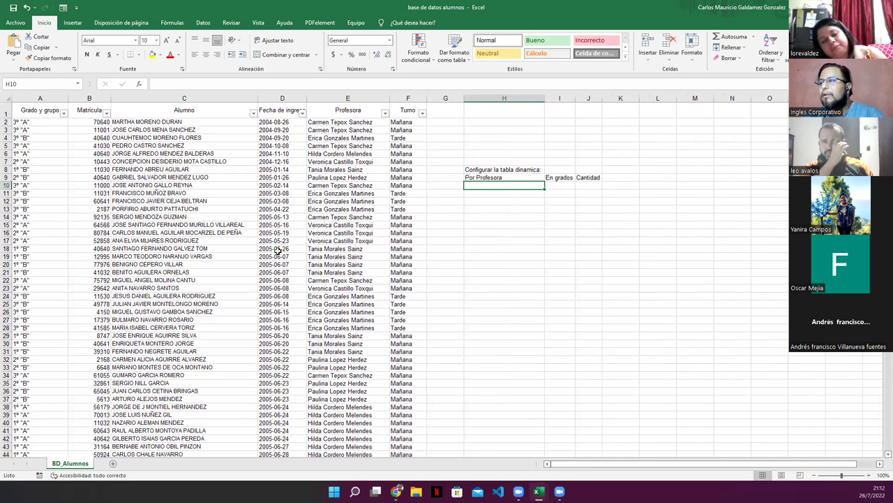
Select a cell inside the student list and show the Insertar ribbon tools.
{"action": "left_click", "coordinate": [169, 193]}
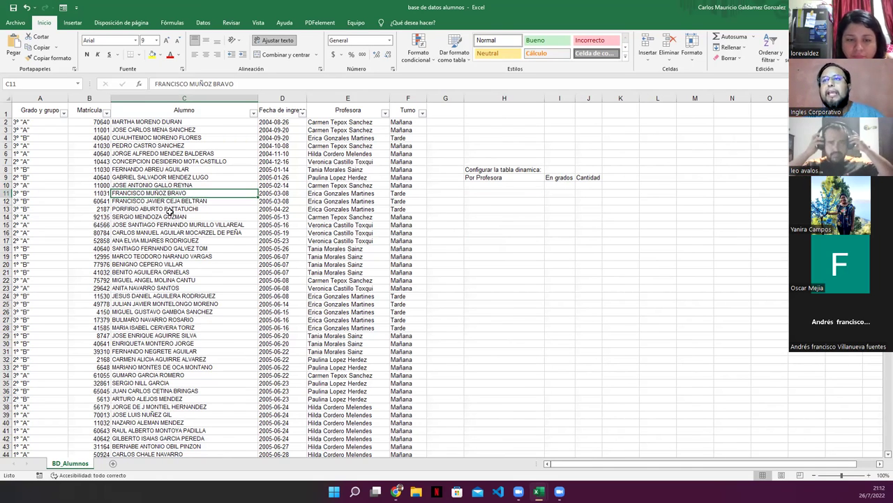
{"action": "left_click", "coordinate": [74, 23]}
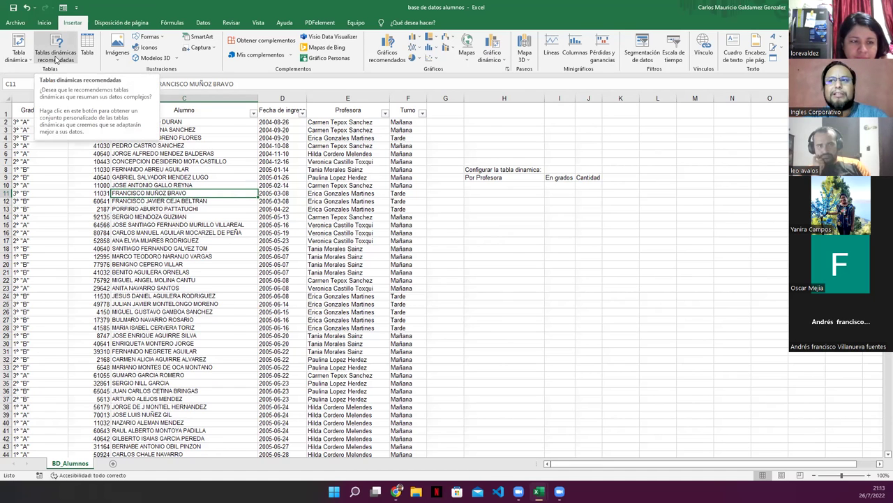
Open Recommended PivotTables and preview the student count by Profesora.
{"action": "left_click", "coordinate": [56, 57]}
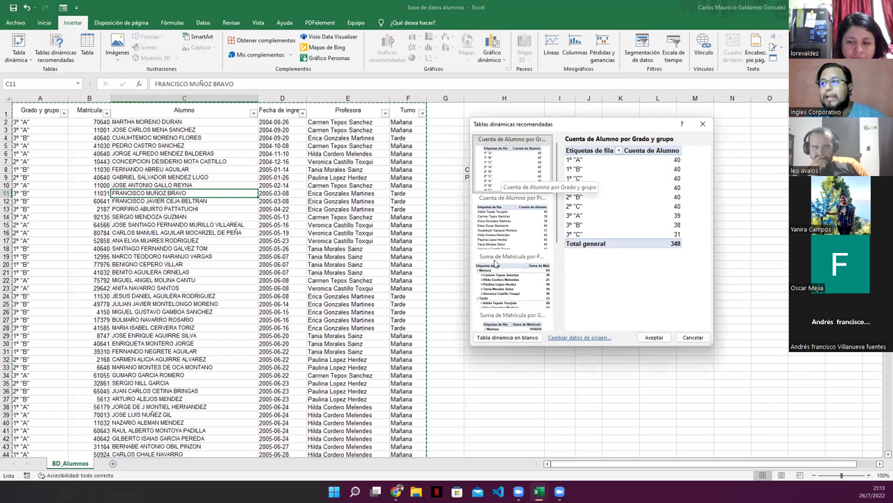
{"action": "scroll", "coordinate": [497, 310], "scroll_direction": "down", "scroll_amount": 3}
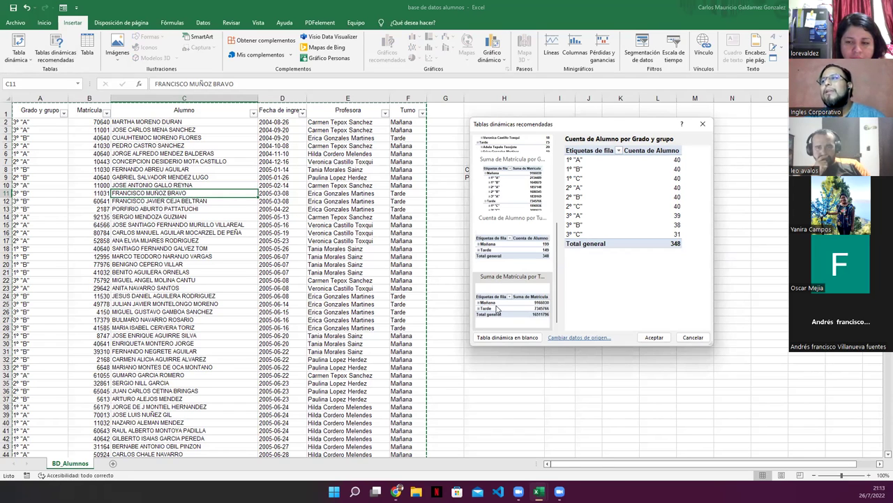
{"action": "scroll", "coordinate": [492, 168], "scroll_direction": "up", "scroll_amount": 5}
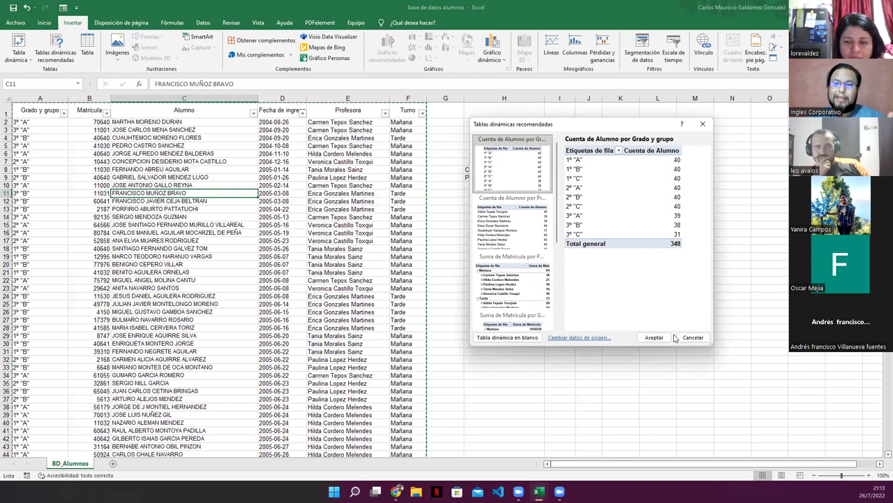
{"action": "left_click", "coordinate": [523, 225]}
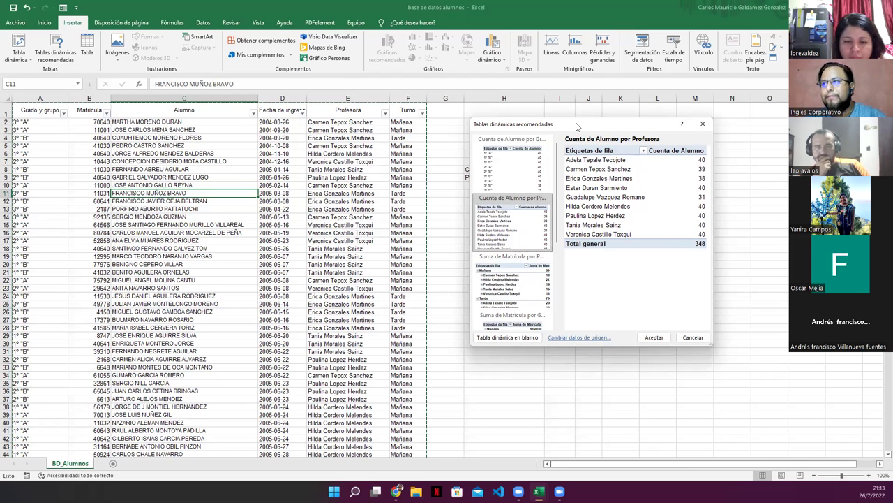
{"action": "left_click_drag", "start_coordinate": [576, 125], "coordinate": [574, 199]}
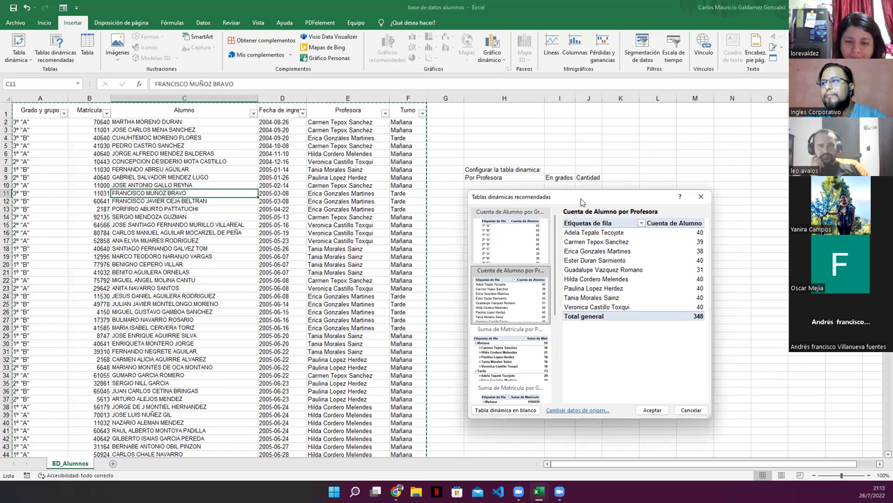
{"action": "left_click_drag", "start_coordinate": [581, 202], "coordinate": [592, 139]}
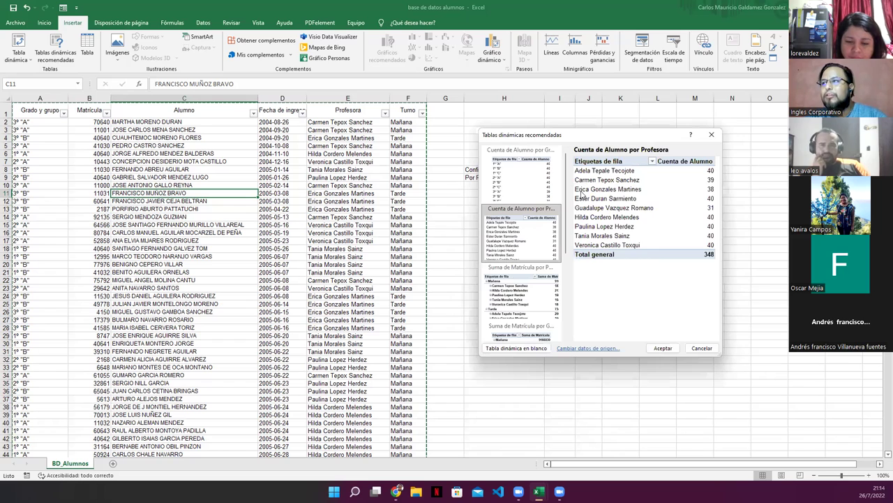
Preview Matrícula sums by Profesora, Grado y grupo and Turno, and Alumno count by Turno.
{"action": "key", "text": "Down"}
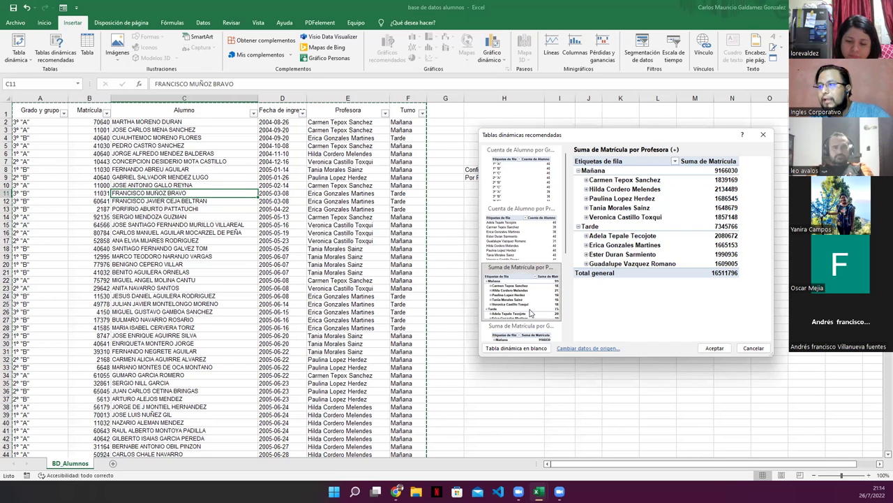
{"action": "key", "text": "Down"}
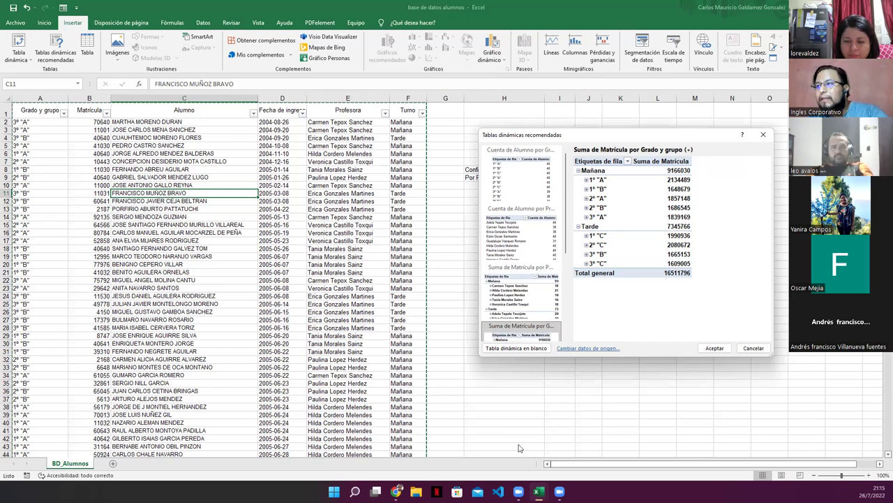
{"action": "scroll", "coordinate": [621, 317], "scroll_direction": "down", "scroll_amount": 3}
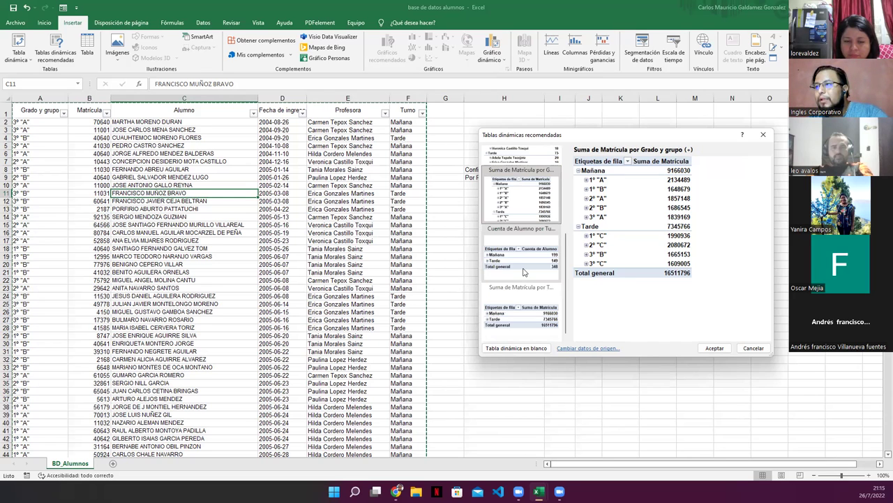
{"action": "left_click", "coordinate": [525, 272]}
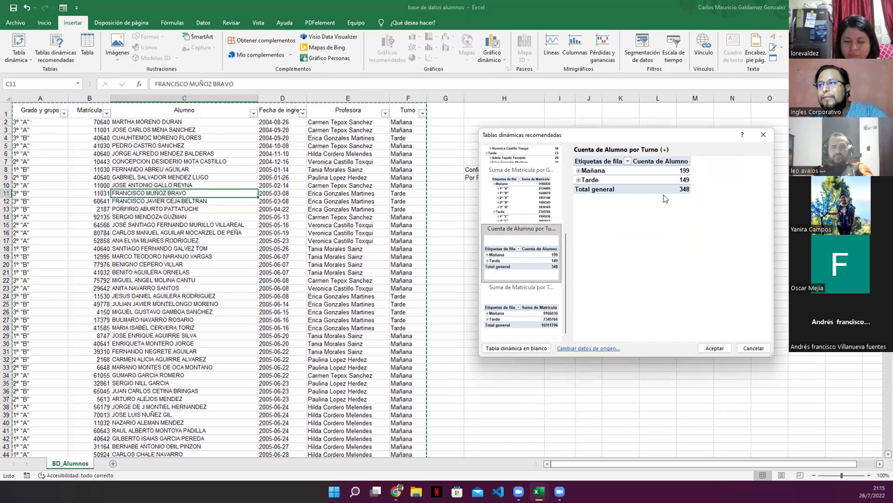
{"action": "left_click", "coordinate": [521, 308]}
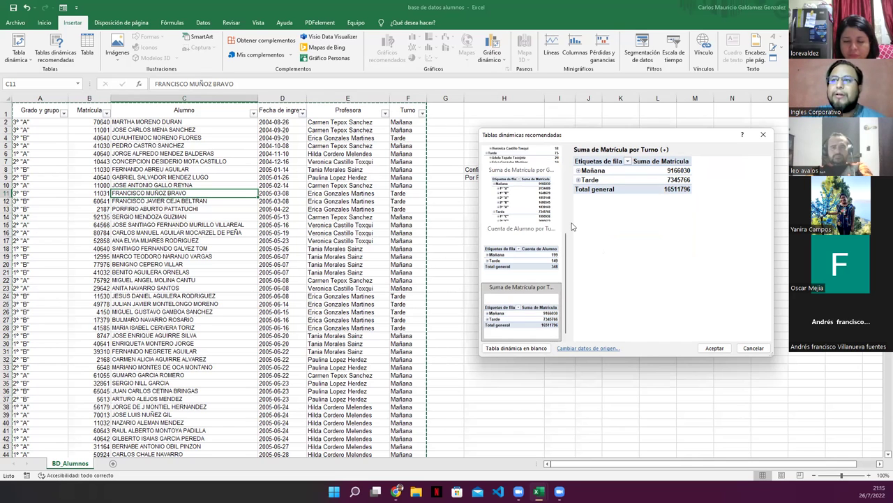
{"action": "left_click", "coordinate": [518, 349]}
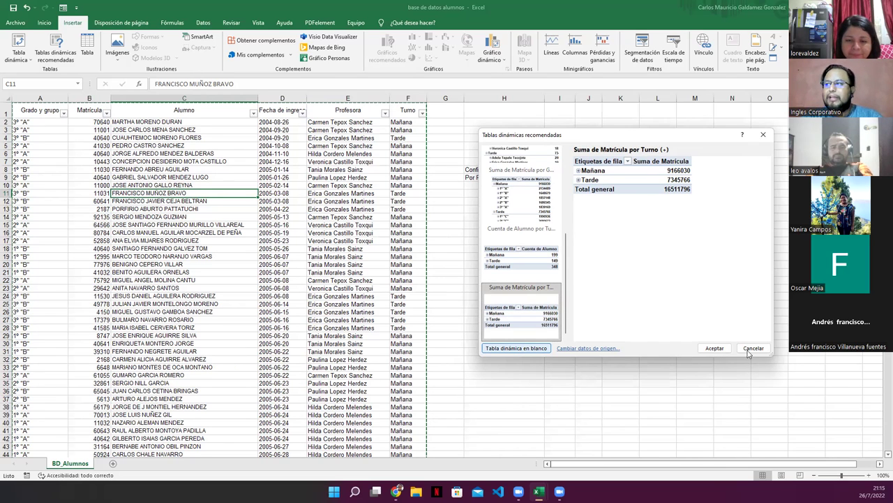
{"action": "left_click", "coordinate": [745, 348]}
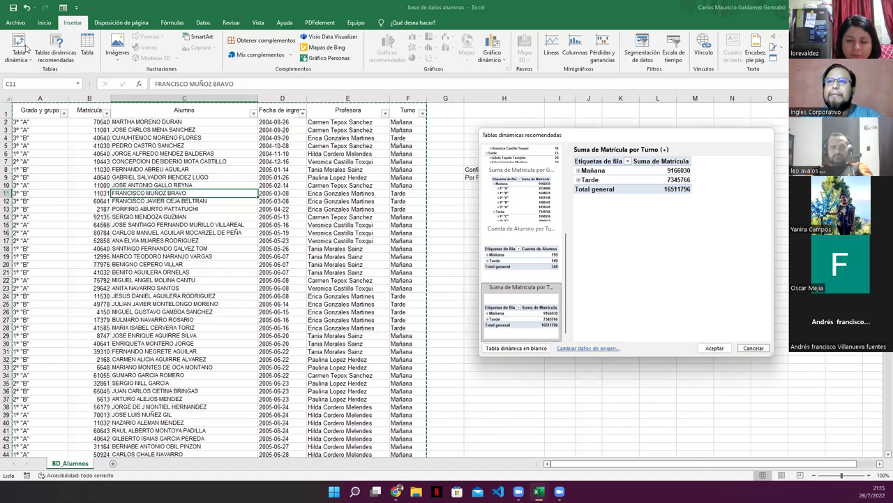
Insert a blank pivot table from the student data on new sheet Hoja3.
{"action": "left_click", "coordinate": [21, 46]}
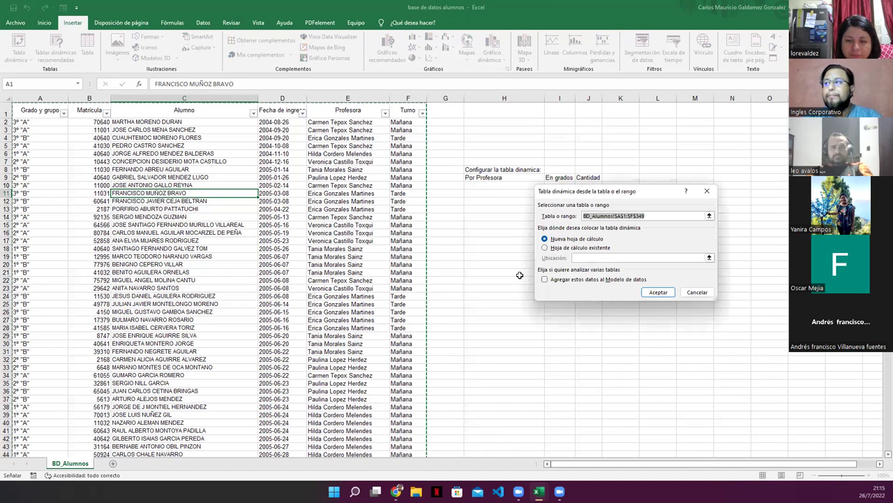
{"action": "left_click", "coordinate": [696, 293]}
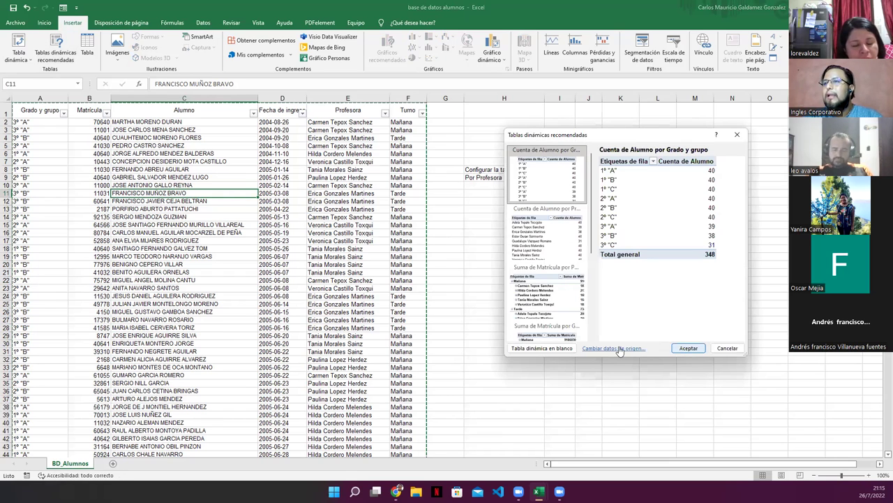
{"action": "left_click", "coordinate": [552, 349]}
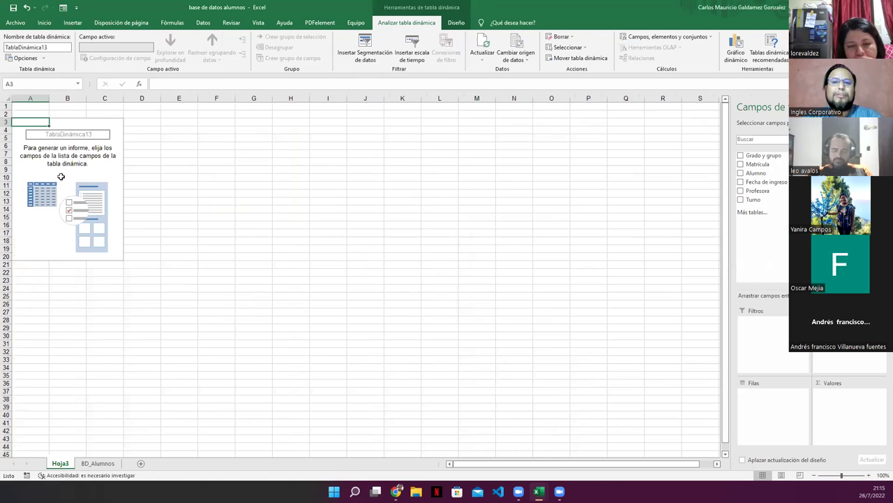
{"action": "left_click", "coordinate": [67, 170]}
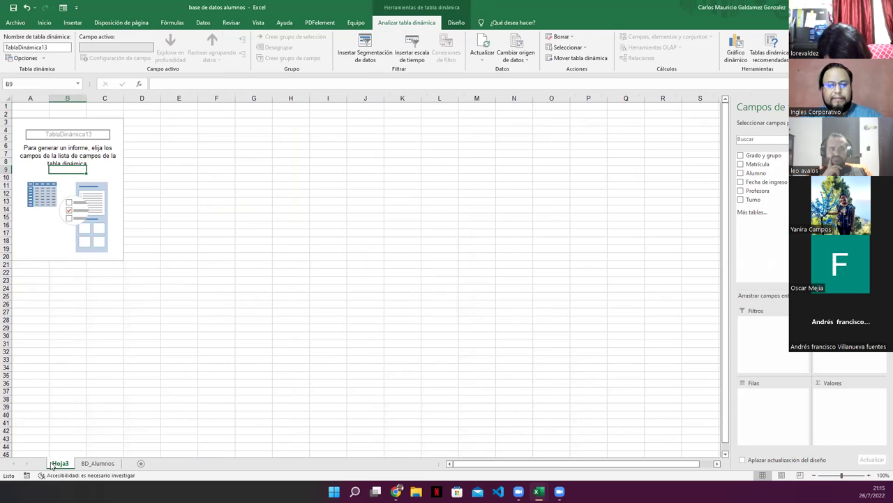
Rename the Hoja3 sheet to TD_BD and move it after BD_Alumnos.
{"action": "double_click", "coordinate": [55, 463]}
{"action": "type", "text": "9"}
{"action": "type", "text": "D1"}
{"action": "key", "text": "BackSpace"}
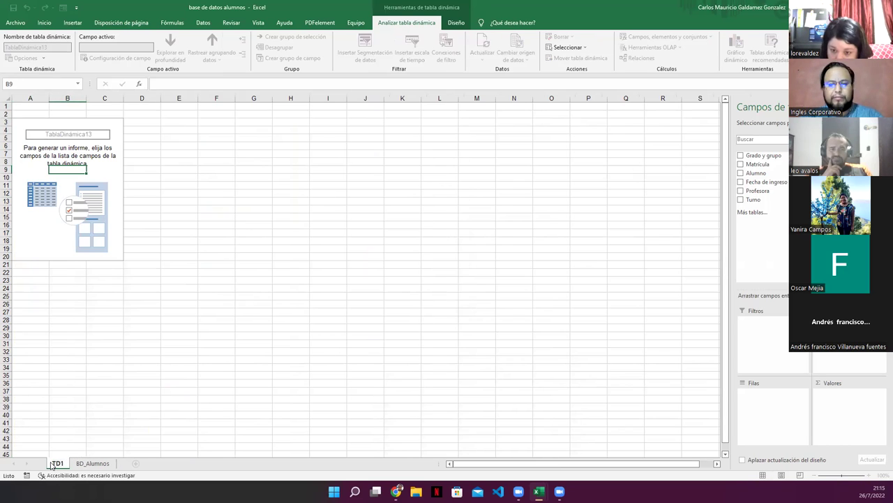
{"action": "type", "text": "_B"}
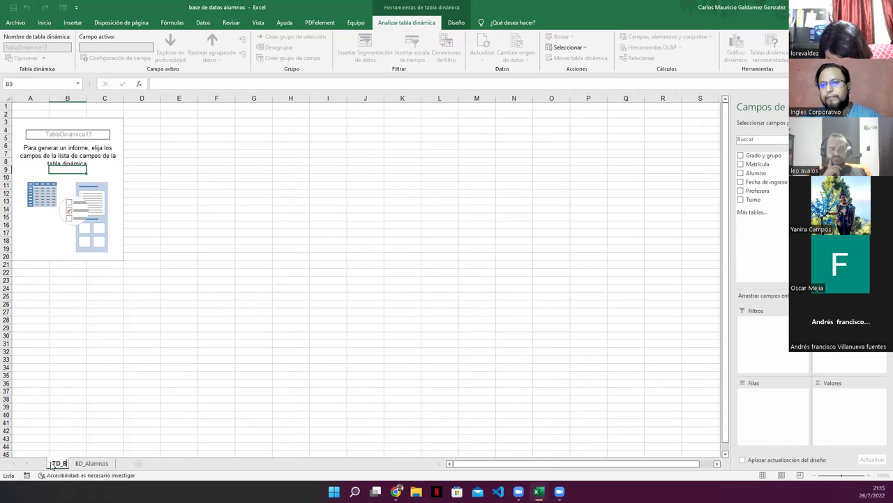
{"action": "type", "text": "D"}
{"action": "key", "text": "Return"}
{"action": "left_click_drag", "start_coordinate": [61, 466], "coordinate": [126, 465]}
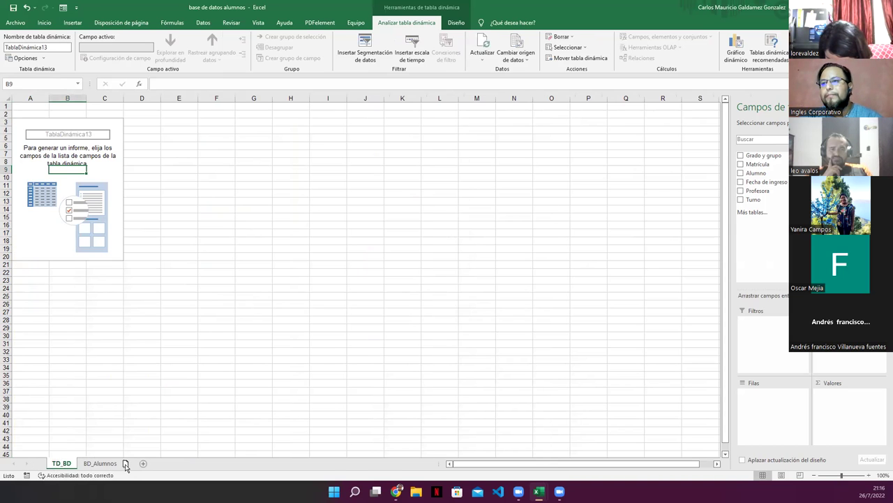
Check the pivot plan notes in H9:J9 on BD_Alumnos, then return to TD_BD.
{"action": "left_click", "coordinate": [76, 465]}
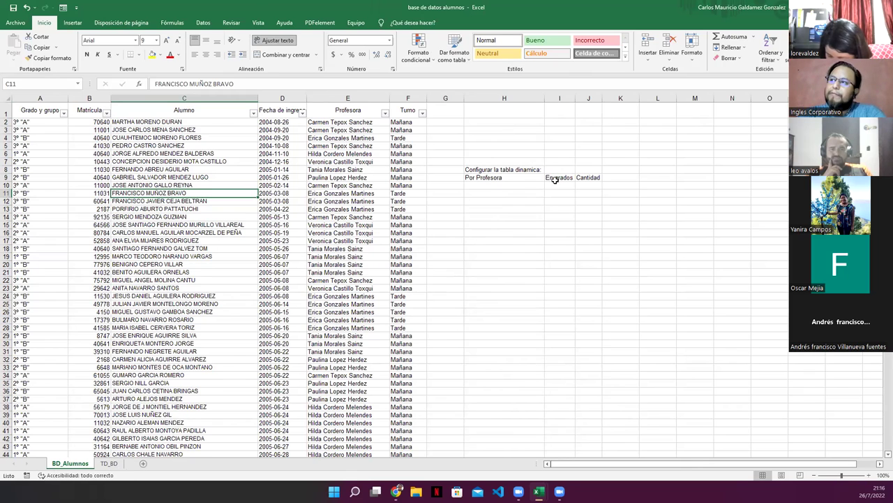
{"action": "left_click_drag", "start_coordinate": [497, 179], "coordinate": [590, 179]}
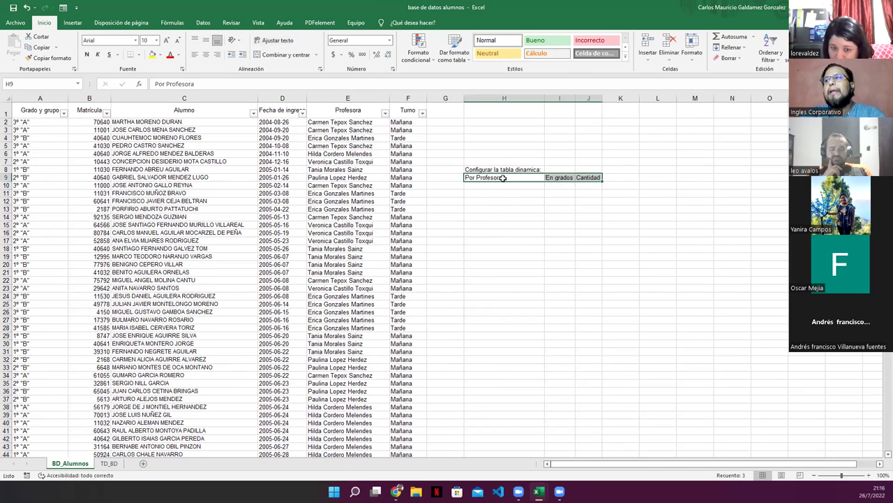
{"action": "left_click", "coordinate": [530, 179]}
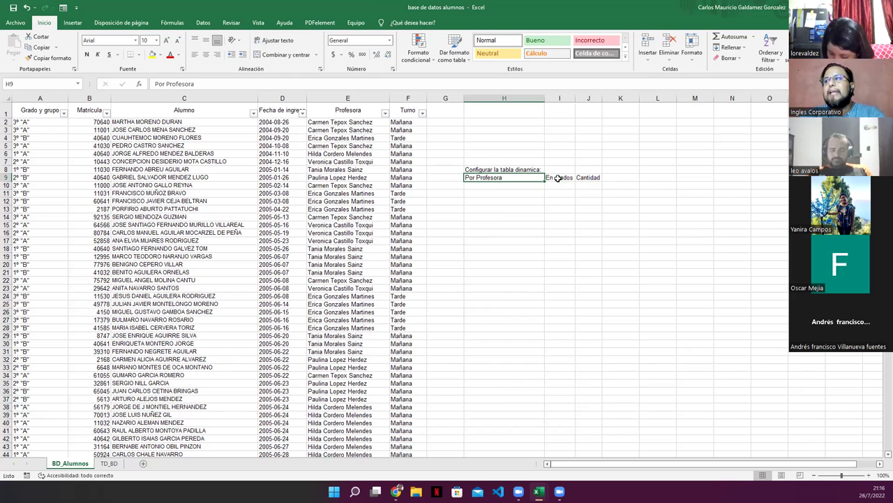
{"action": "left_click", "coordinate": [112, 464]}
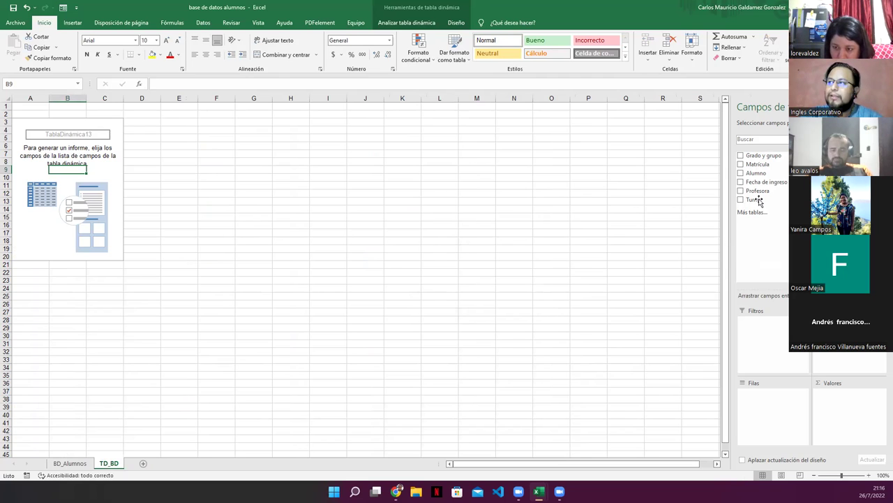
Lay out Profesora rows, Grado y grupo columns and Alumno count, removing the Matrícula sum.
{"action": "left_click", "coordinate": [741, 191]}
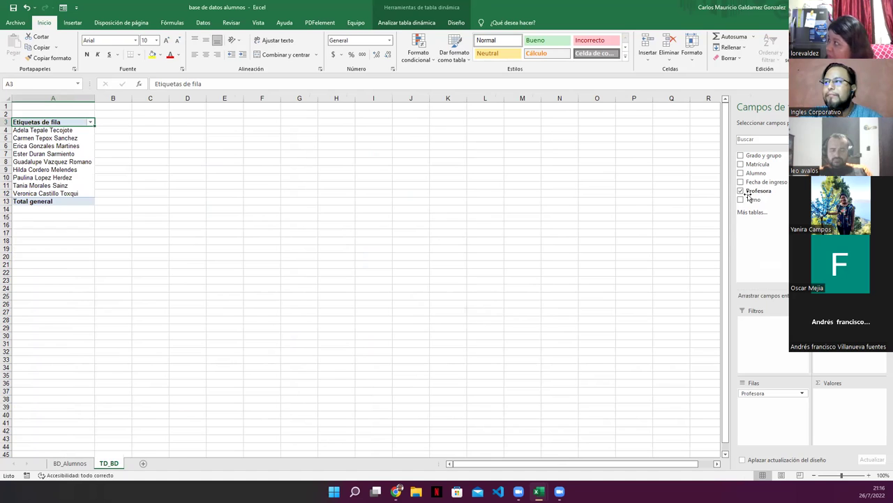
{"action": "left_click_drag", "start_coordinate": [761, 192], "coordinate": [772, 425]}
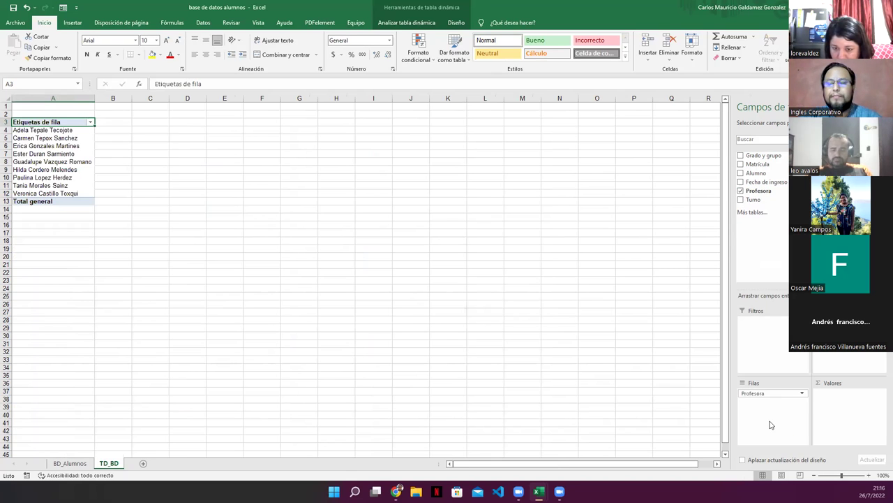
{"action": "mouse_move", "coordinate": [758, 199]}
{"action": "left_mouse_down"}
{"action": "mouse_move", "coordinate": [757, 173]}
{"action": "mouse_move", "coordinate": [848, 335]}
{"action": "left_mouse_up"}
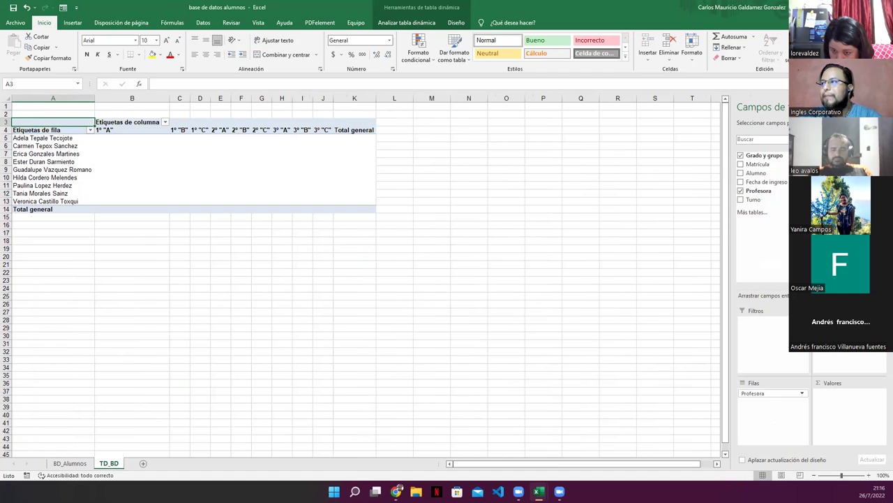
{"action": "mouse_move", "coordinate": [760, 174]}
{"action": "left_mouse_down"}
{"action": "mouse_move", "coordinate": [765, 166]}
{"action": "mouse_move", "coordinate": [870, 422]}
{"action": "left_mouse_up"}
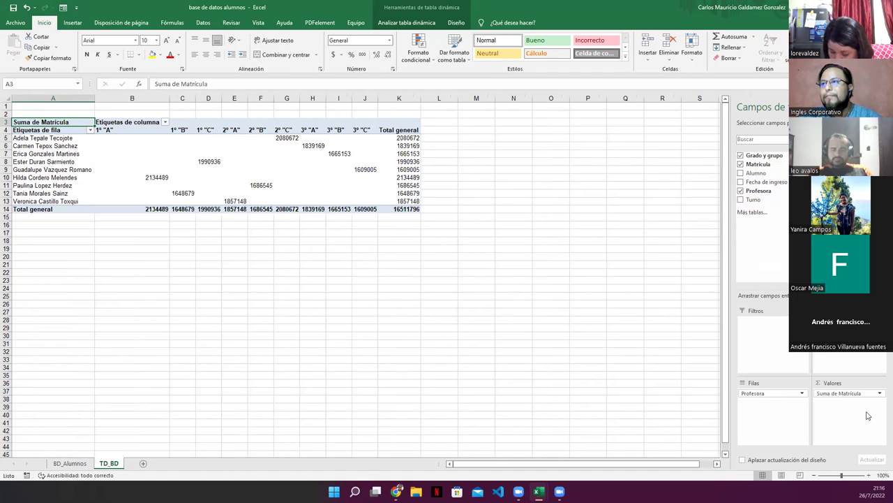
{"action": "mouse_move", "coordinate": [757, 173]}
{"action": "left_mouse_down"}
{"action": "mouse_move", "coordinate": [825, 421]}
{"action": "mouse_move", "coordinate": [834, 404]}
{"action": "left_mouse_up"}
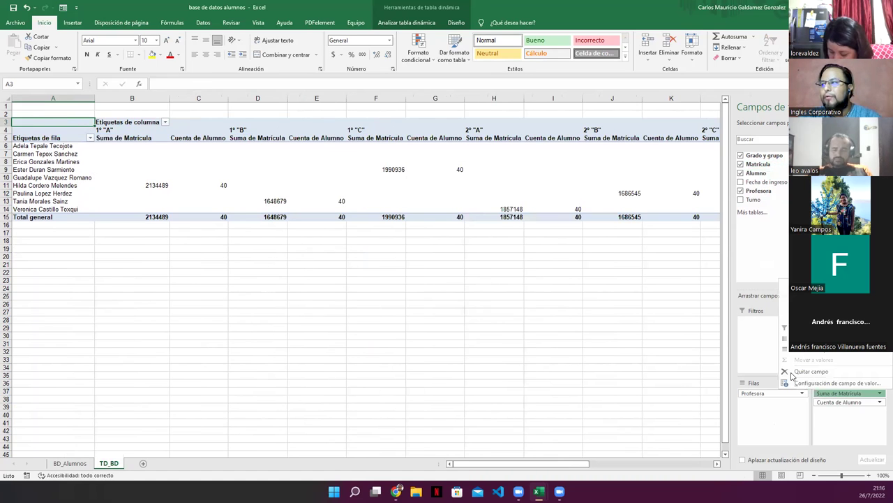
{"action": "left_click_drag", "start_coordinate": [841, 393], "coordinate": [793, 377]}
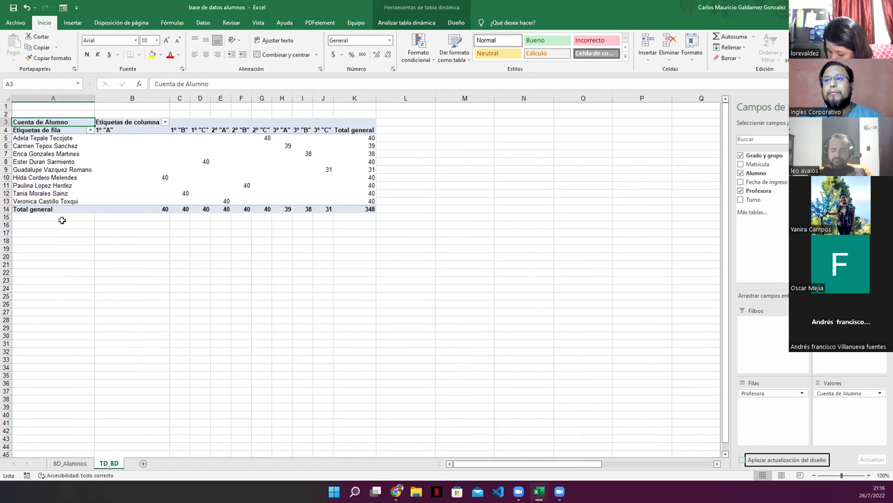
{"action": "left_click", "coordinate": [110, 184]}
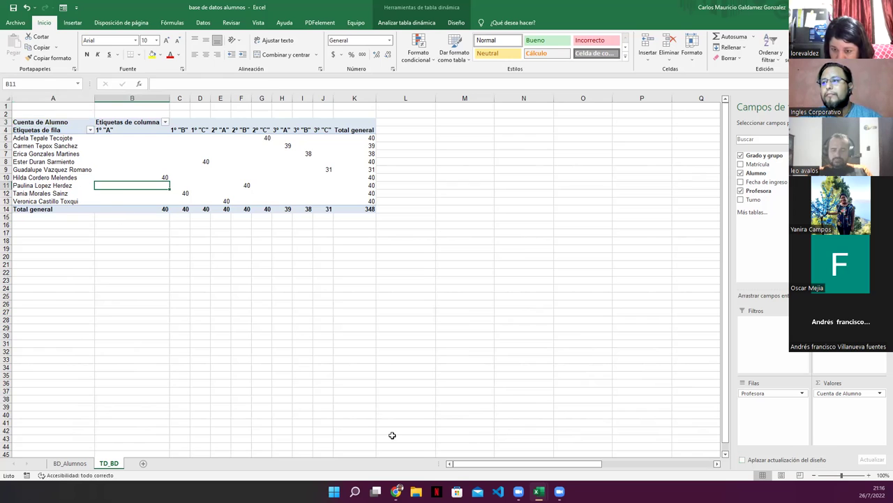
{"action": "scroll", "coordinate": [443, 461], "scroll_direction": "up", "scroll_amount": 3}
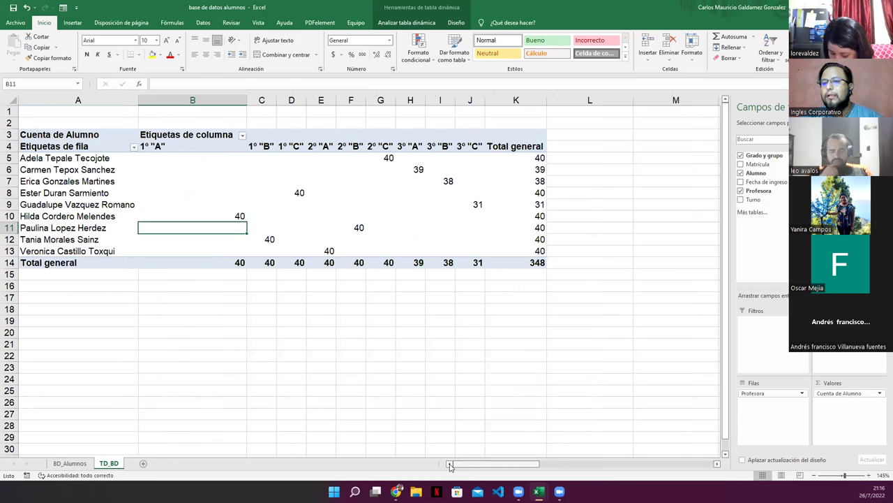
{"action": "left_click", "coordinate": [74, 217]}
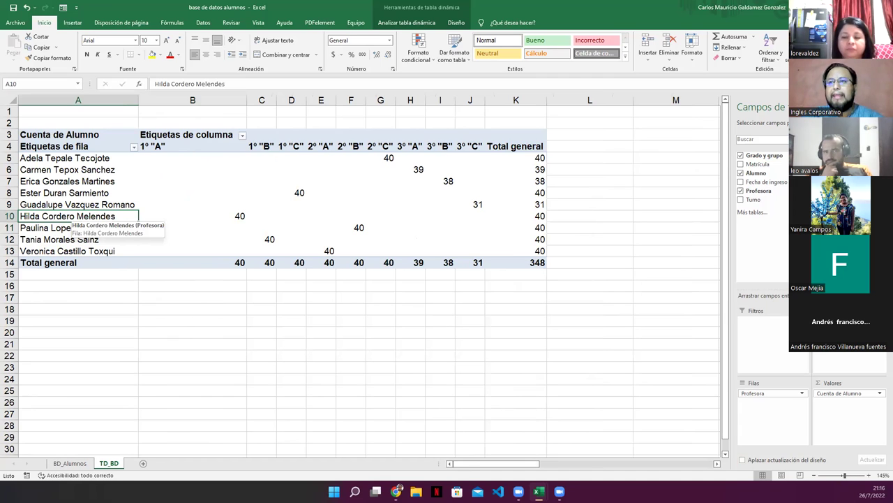
{"action": "left_click", "coordinate": [9, 158]}
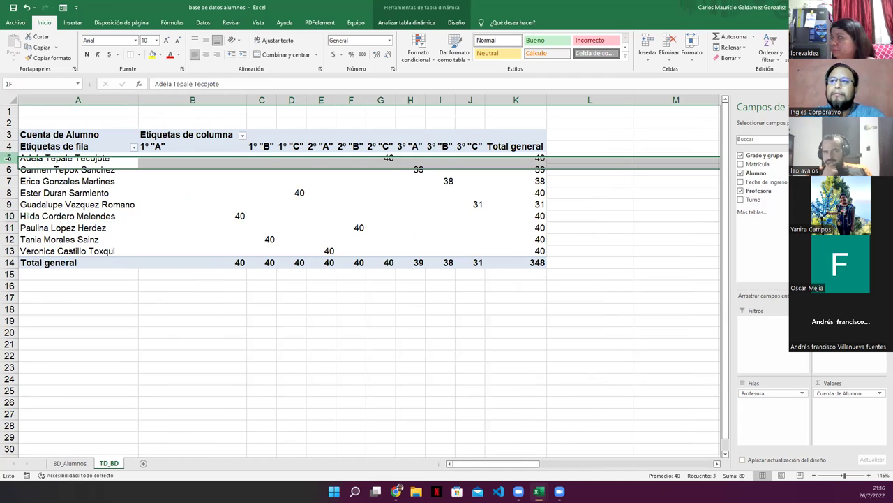
{"action": "left_click", "coordinate": [382, 100]}
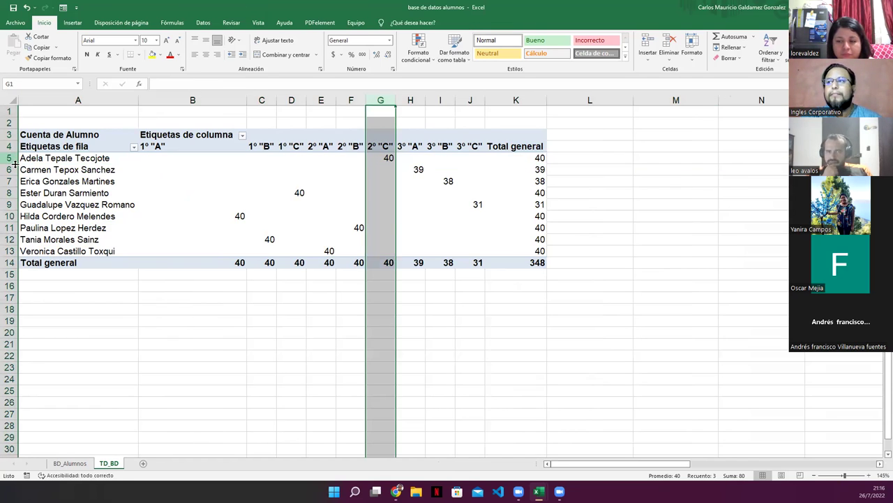
{"action": "left_click", "coordinate": [10, 158], "text": "ctrl"}
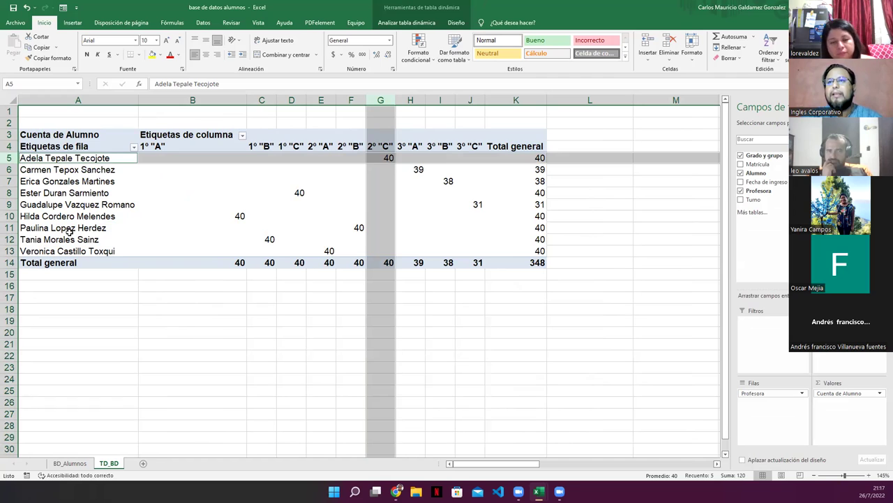
{"action": "left_click", "coordinate": [11, 169]}
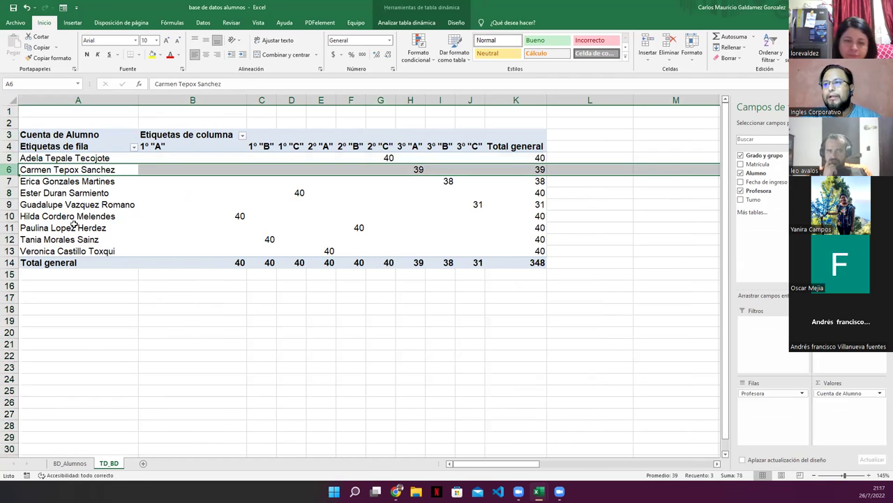
{"action": "left_click", "coordinate": [413, 105], "text": "ctrl"}
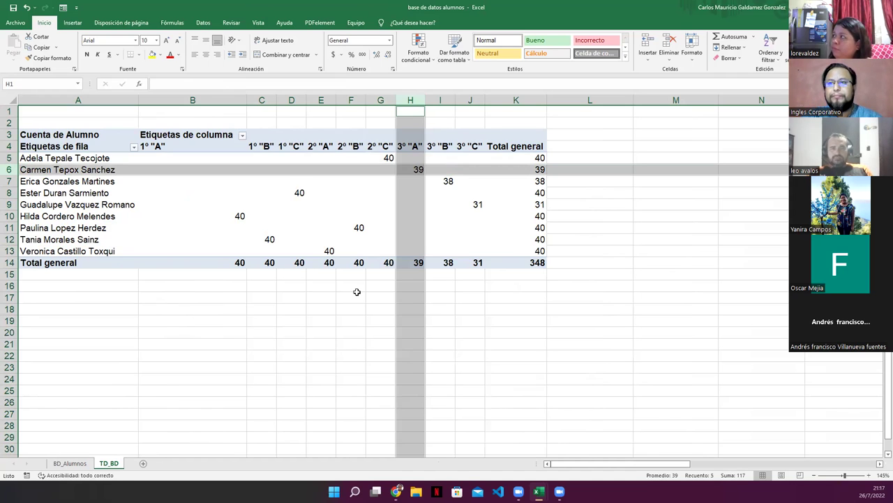
{"action": "left_click", "coordinate": [8, 182]}
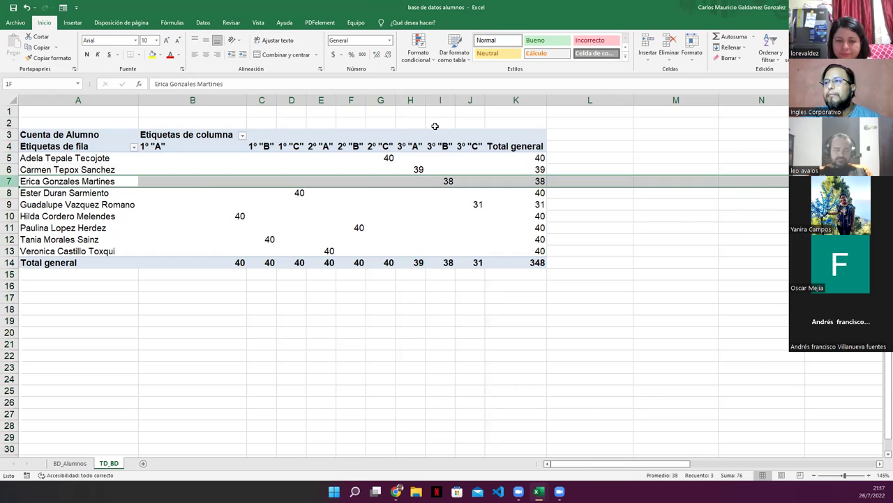
{"action": "left_click", "coordinate": [440, 98]}
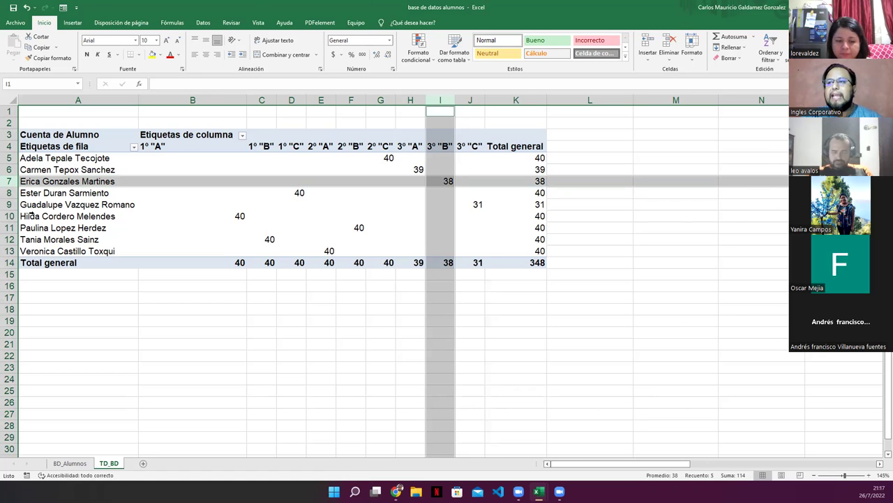
{"action": "left_click", "coordinate": [9, 192]}
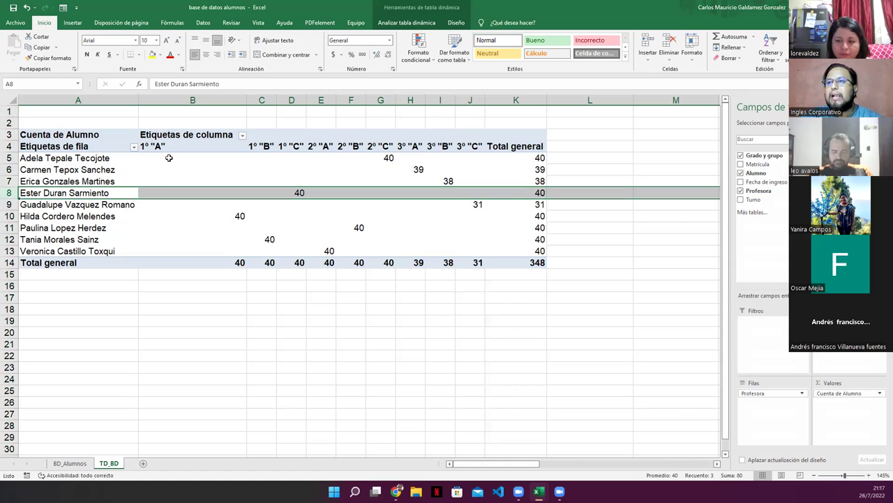
{"action": "left_click_drag", "start_coordinate": [192, 157], "coordinate": [473, 252]}
{"action": "mouse_move", "coordinate": [472, 252]}
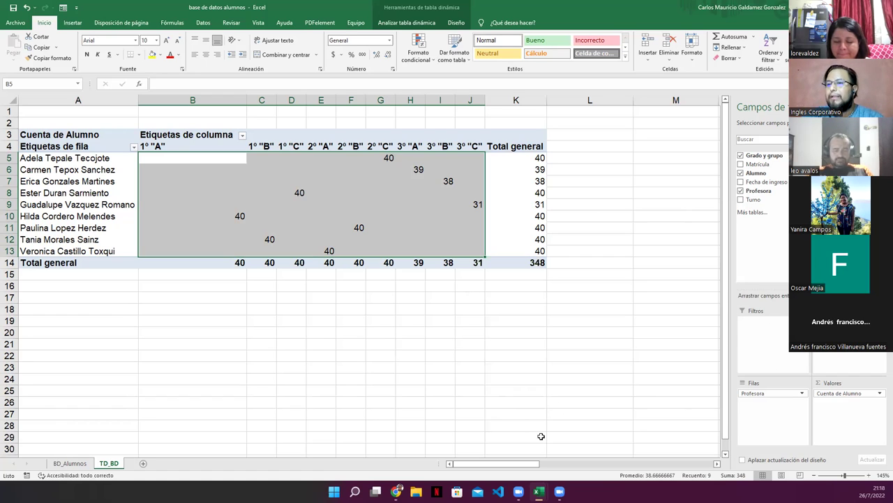
{"action": "left_click", "coordinate": [179, 146]}
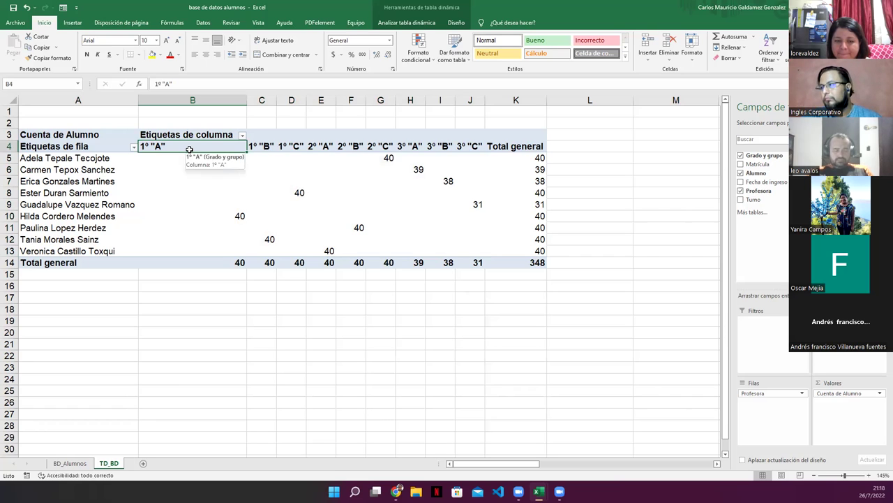
{"action": "left_click_drag", "start_coordinate": [46, 156], "coordinate": [54, 253]}
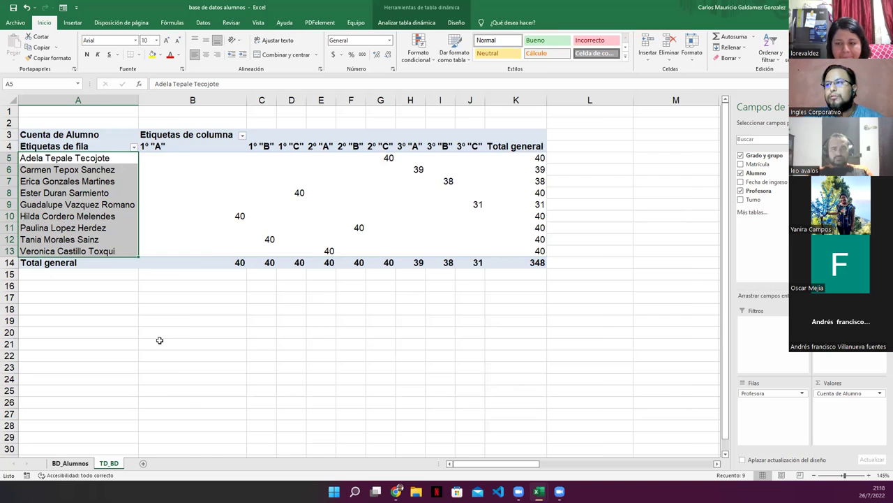
{"action": "key", "text": "ctrl+Page_Up"}
{"action": "left_click", "coordinate": [236, 337]}
{"action": "scroll", "coordinate": [236, 337], "scroll_direction": "down", "scroll_amount": 2}
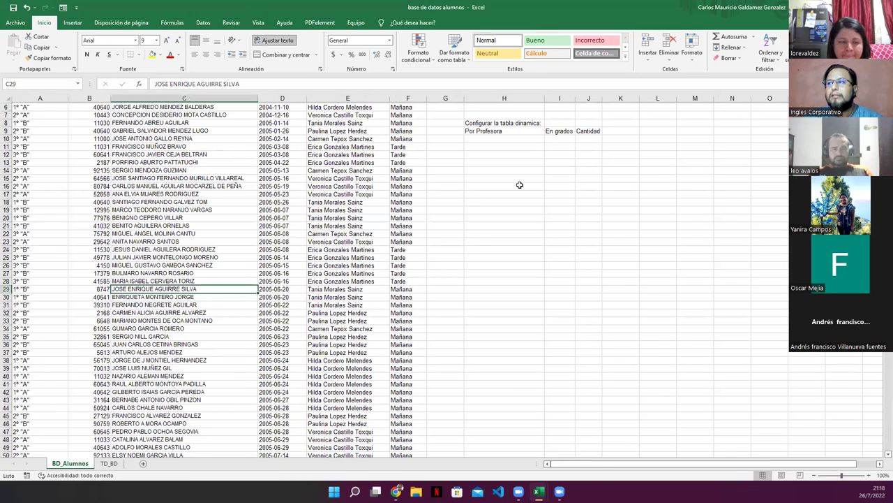
{"action": "scroll", "coordinate": [492, 171], "scroll_direction": "up", "scroll_amount": 2}
{"action": "left_click_drag", "start_coordinate": [520, 170], "coordinate": [587, 178]}
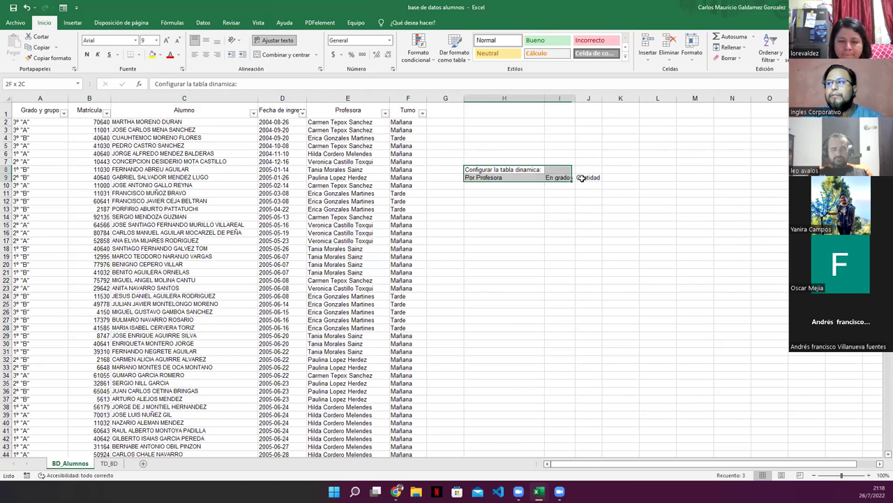
{"action": "left_click", "coordinate": [476, 178]}
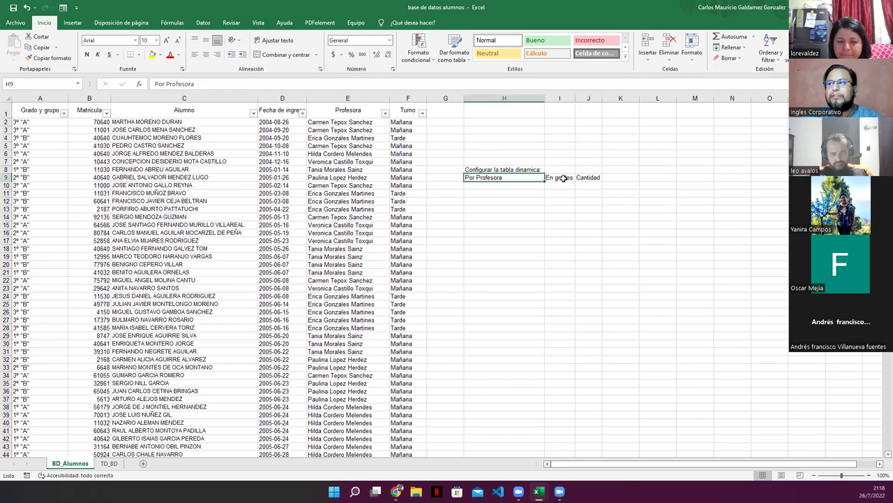
{"action": "key", "text": "Right"}
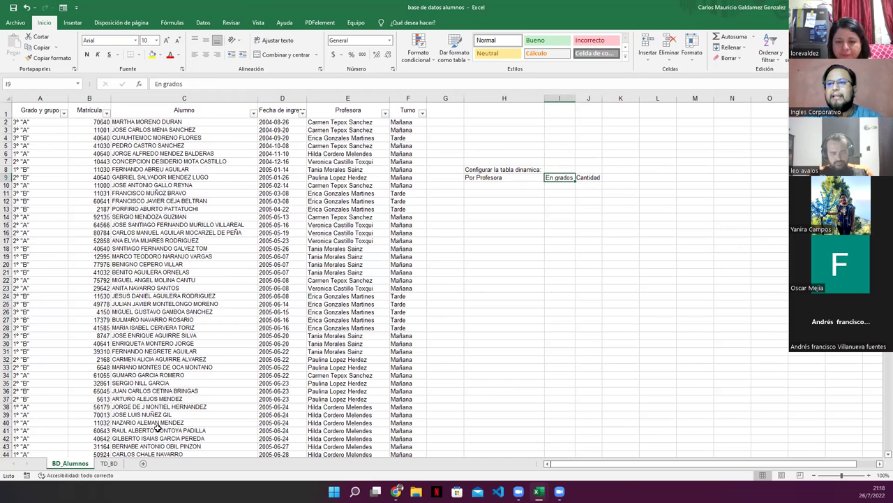
{"action": "key", "text": "Right"}
{"action": "key", "text": "ctrl+Page_Down"}
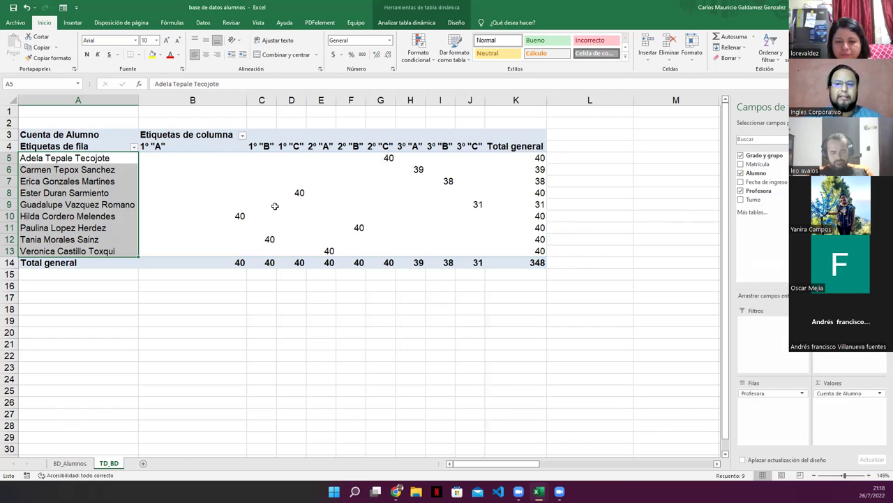
{"action": "mouse_move", "coordinate": [275, 205]}
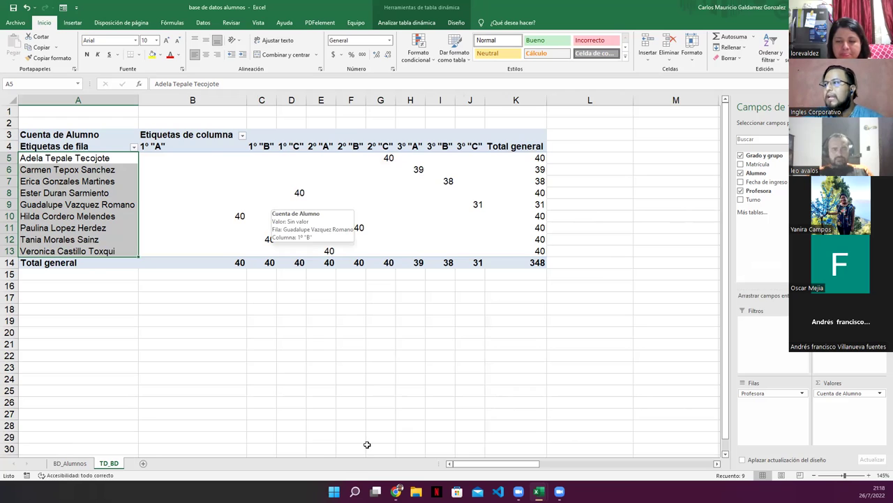
{"action": "left_click", "coordinate": [864, 373]}
{"action": "left_click", "coordinate": [695, 370]}
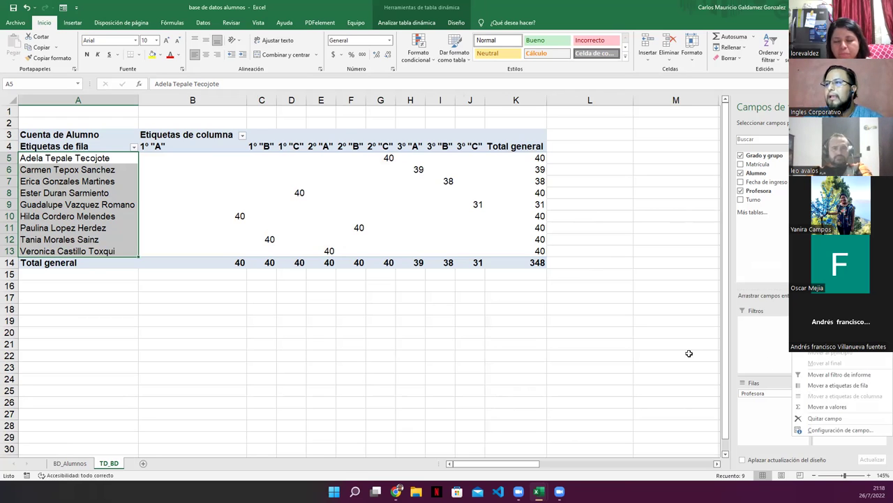
{"action": "left_click", "coordinate": [360, 215]}
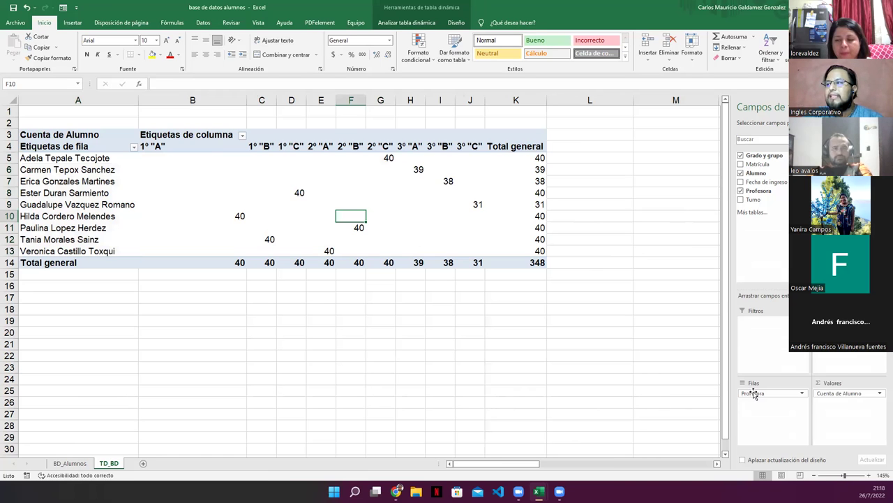
{"action": "left_click", "coordinate": [753, 393]}
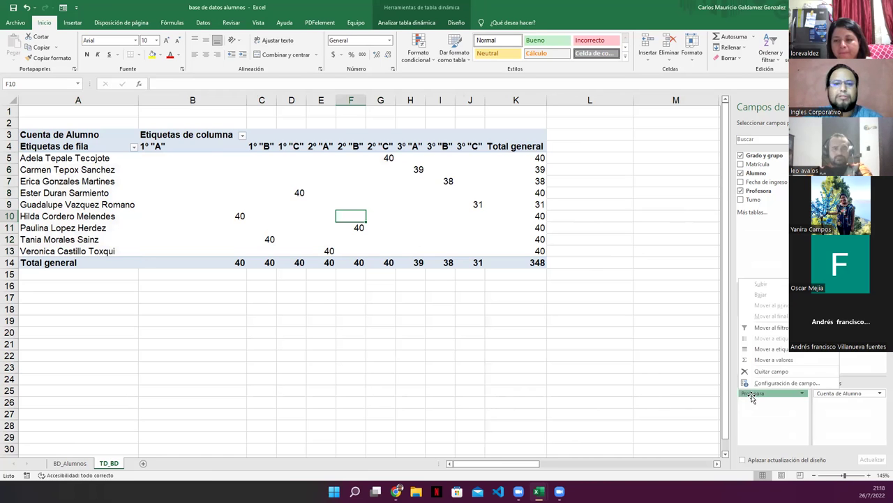
{"action": "left_click", "coordinate": [835, 396]}
{"action": "left_click", "coordinate": [845, 394]}
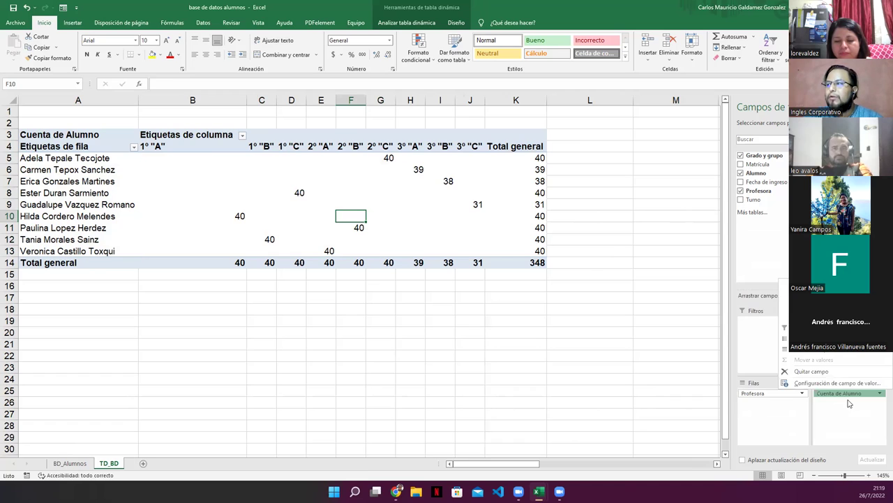
{"action": "left_click", "coordinate": [851, 402]}
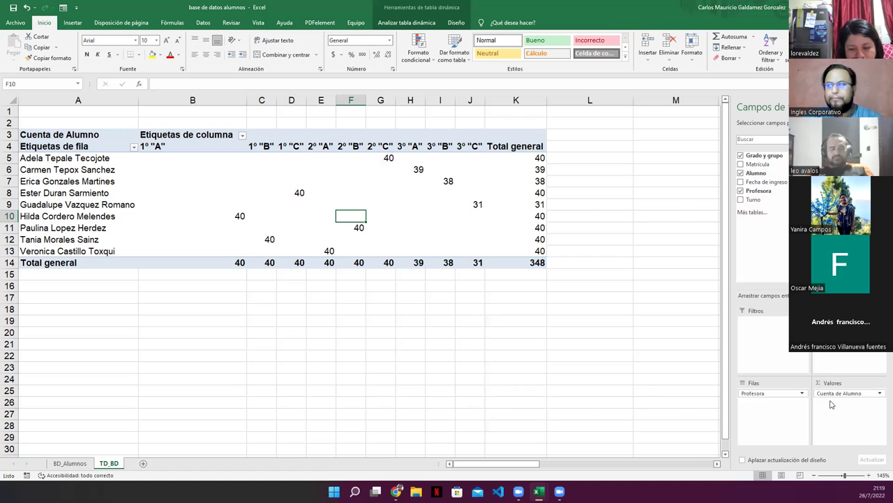
{"action": "left_click_drag", "start_coordinate": [825, 395], "coordinate": [323, 162]}
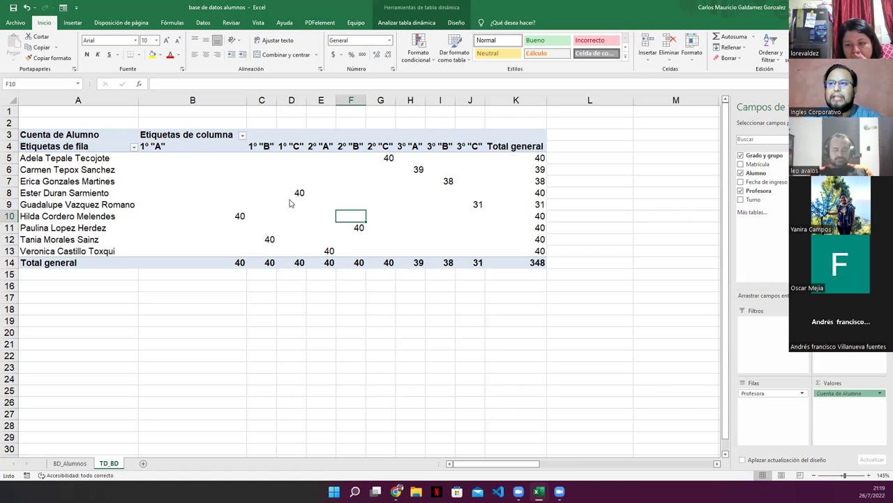
{"action": "left_click", "coordinate": [237, 216]}
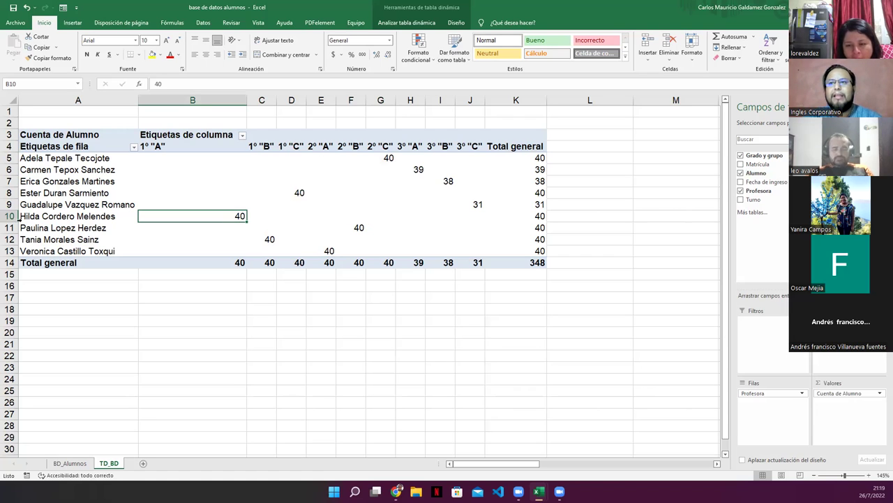
{"action": "left_click", "coordinate": [93, 218]}
{"action": "left_click_drag", "start_coordinate": [205, 216], "coordinate": [208, 147]}
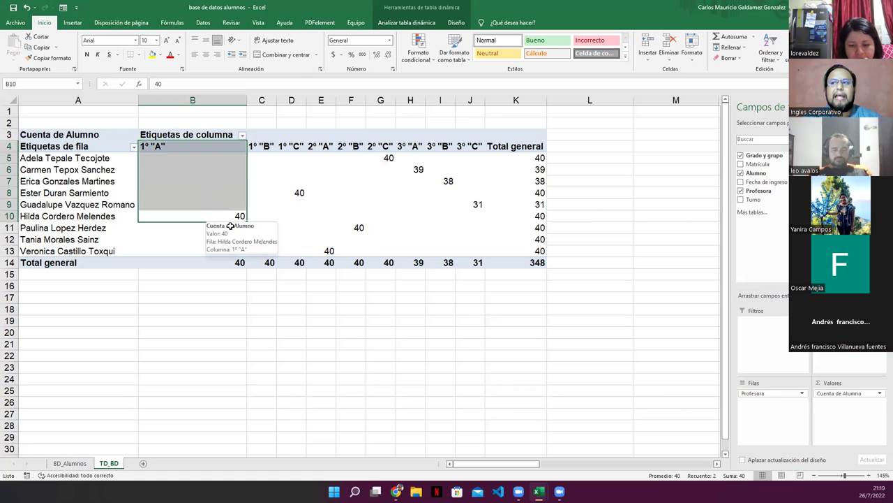
{"action": "left_click", "coordinate": [228, 217]}
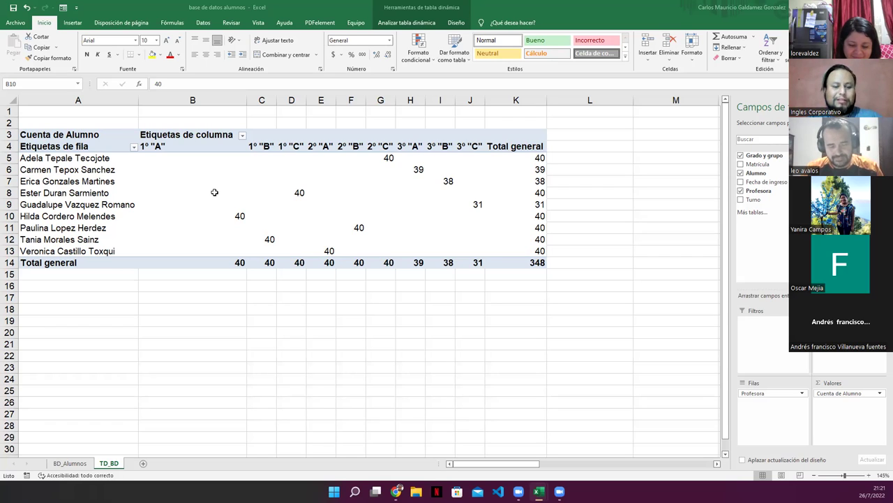
Select the 1º "A" cells from B5 to B8, then switch to the ESTRUCTURA workbook.
{"action": "mouse_move", "coordinate": [214, 192]}
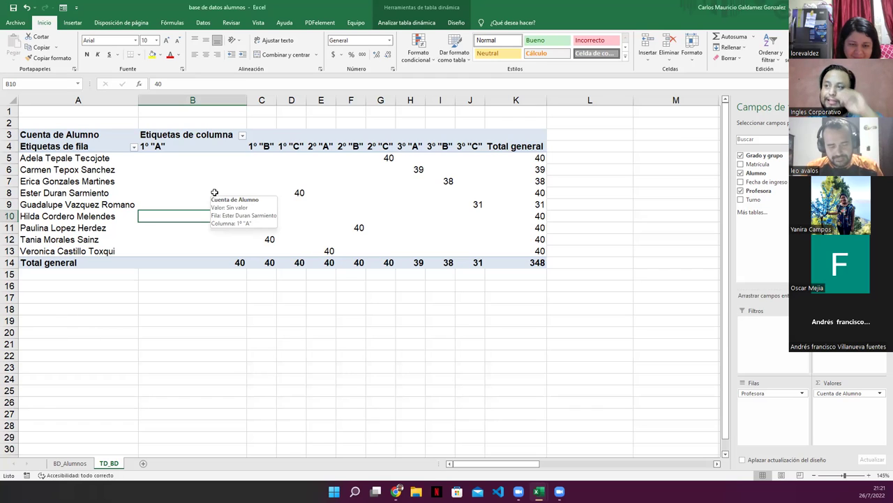
{"action": "left_click", "coordinate": [214, 191]}
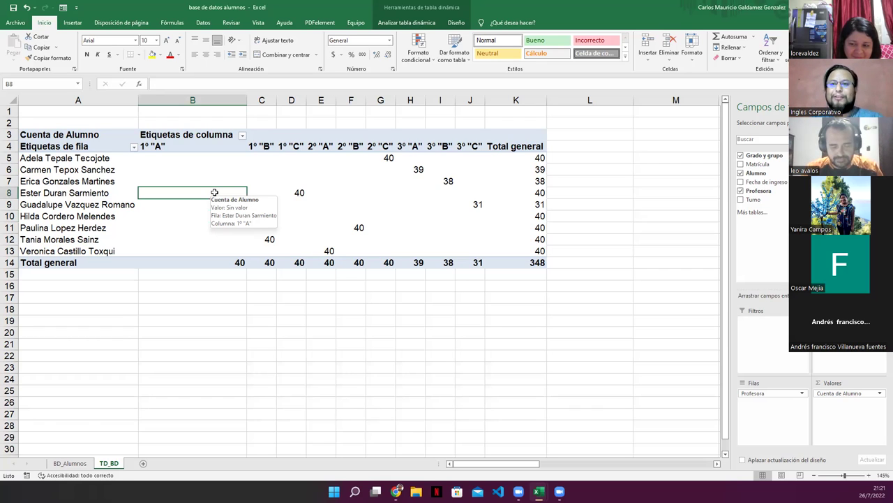
{"action": "left_click", "coordinate": [179, 164]}
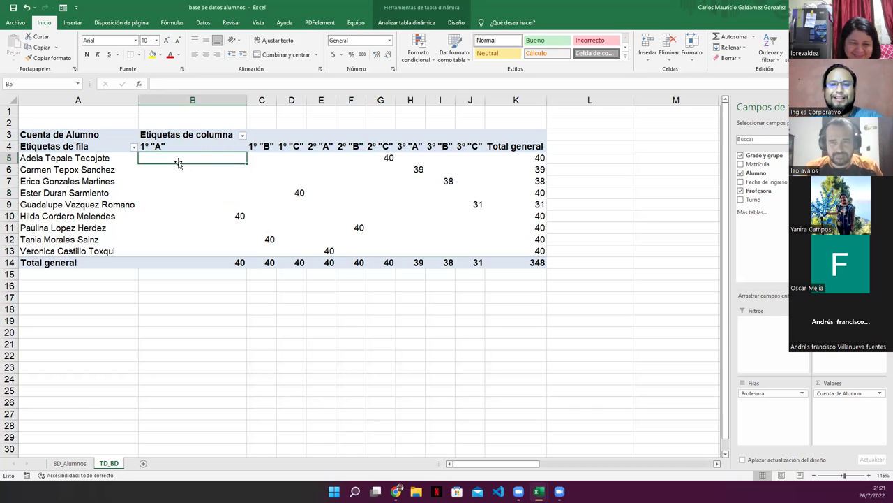
{"action": "left_click_drag", "start_coordinate": [179, 164], "coordinate": [188, 249]}
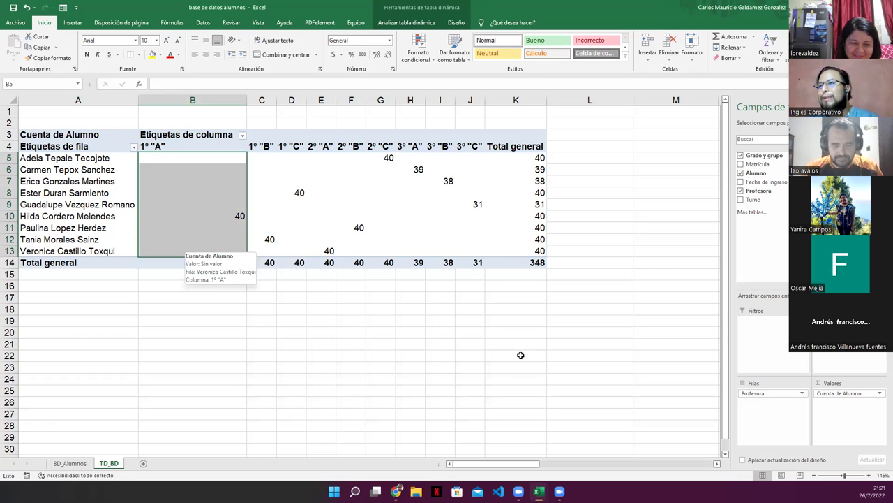
{"action": "left_click", "coordinate": [144, 193]}
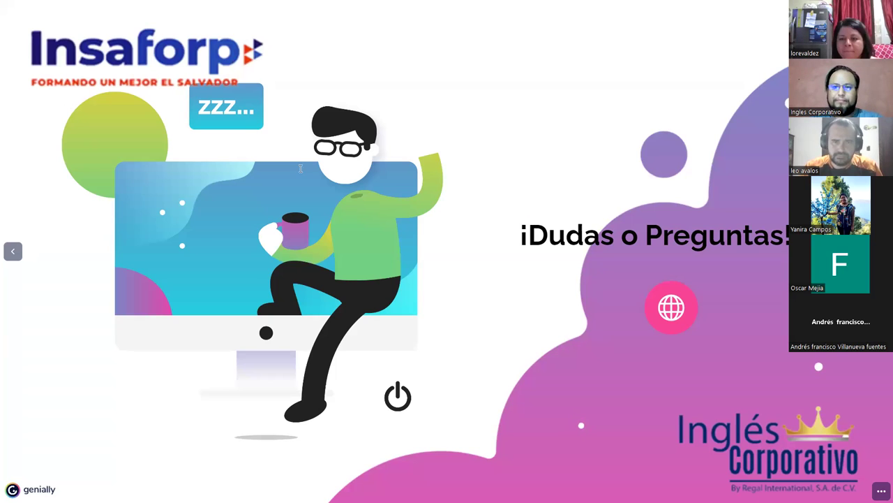
{"action": "key", "text": "alt+Tab"}
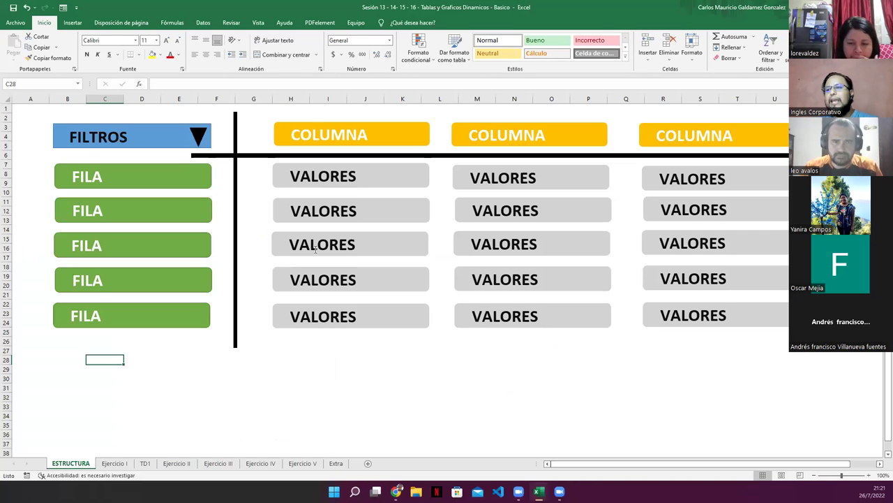
Review the TD1, Ejercicio II and Ejercicio III sheets.
{"action": "left_click", "coordinate": [144, 463]}
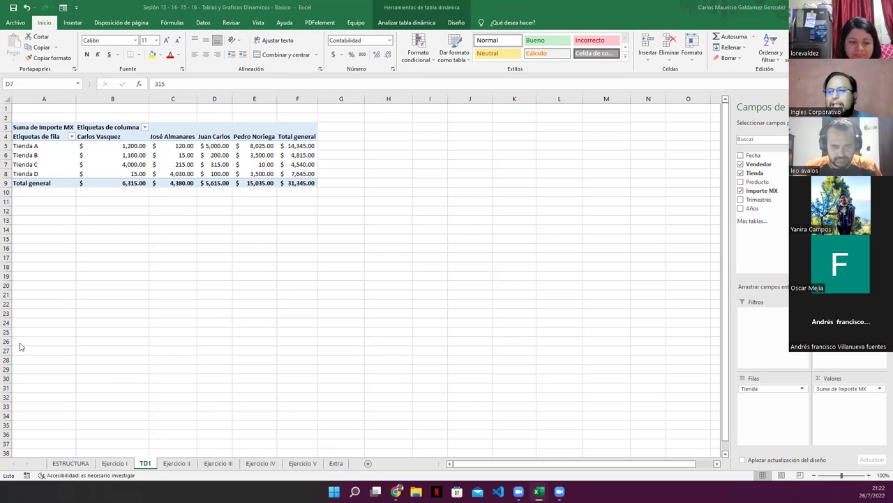
{"action": "left_click", "coordinate": [177, 466]}
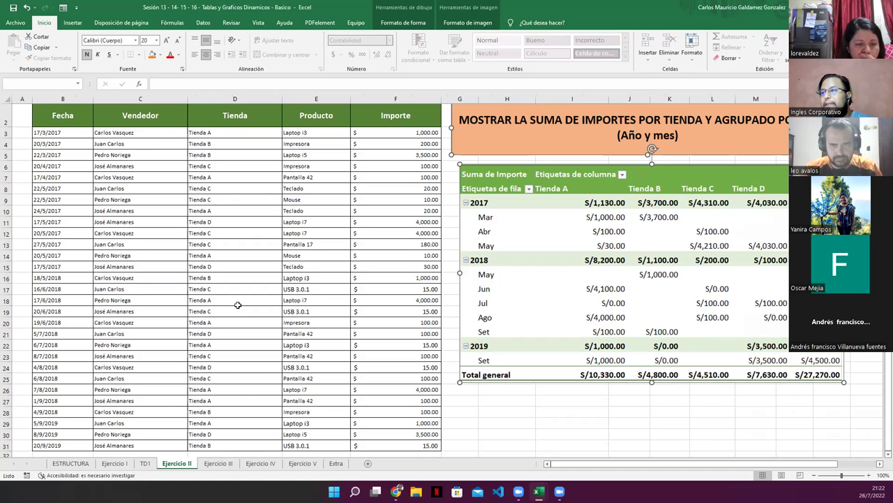
{"action": "scroll", "coordinate": [238, 305], "scroll_direction": "up", "scroll_amount": 1}
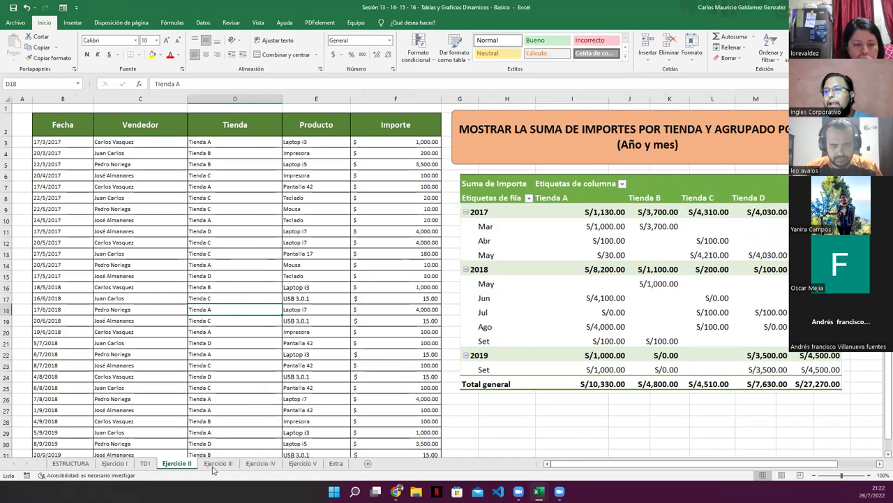
{"action": "left_click", "coordinate": [218, 464]}
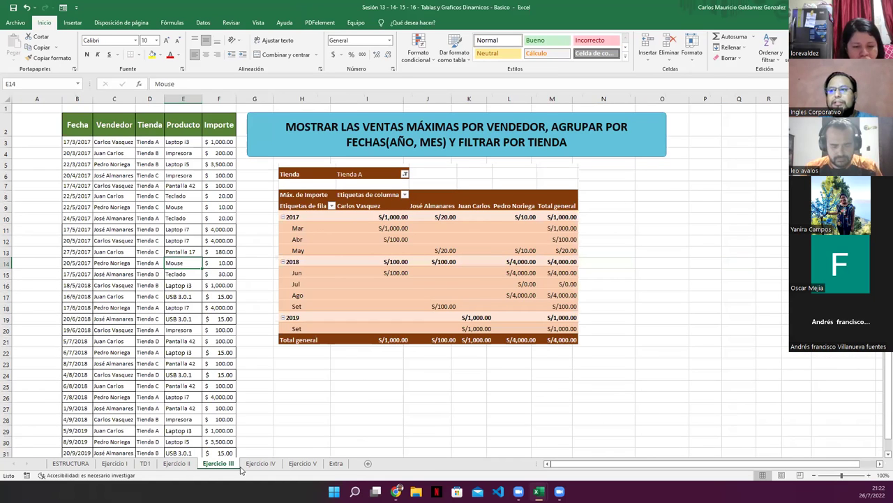
{"action": "left_click", "coordinate": [176, 463]}
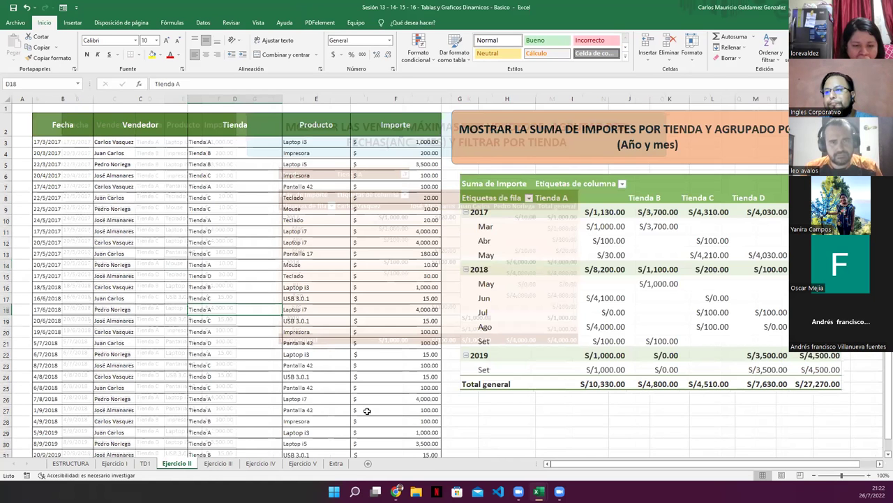
Check Ejercicio I, undoing an accidental pivot picture move, and end on Ejercicio II.
{"action": "left_click", "coordinate": [145, 463]}
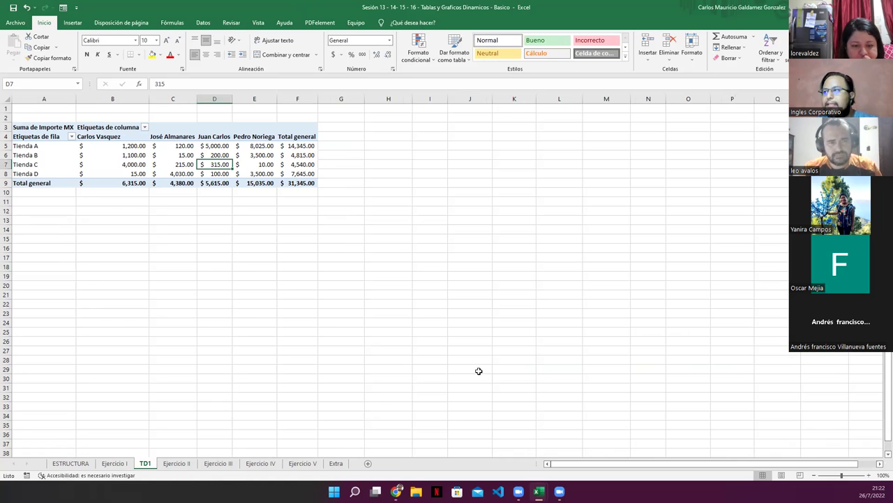
{"action": "key", "text": "ctrl+Page_Up"}
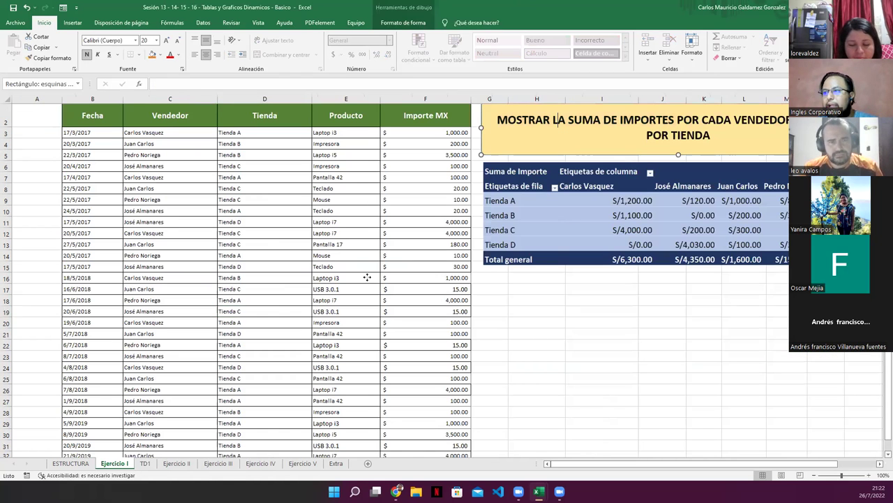
{"action": "left_click_drag", "start_coordinate": [565, 217], "coordinate": [361, 272]}
{"action": "key", "text": "ctrl+z"}
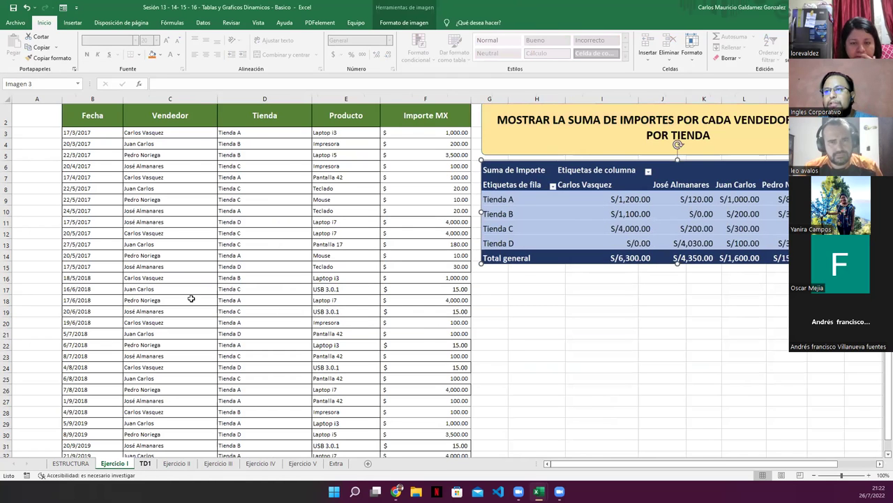
{"action": "key", "text": "ctrl+Page_Down"}
{"action": "scroll", "coordinate": [221, 345], "scroll_direction": "up", "scroll_amount": 3, "text": "ctrl"}
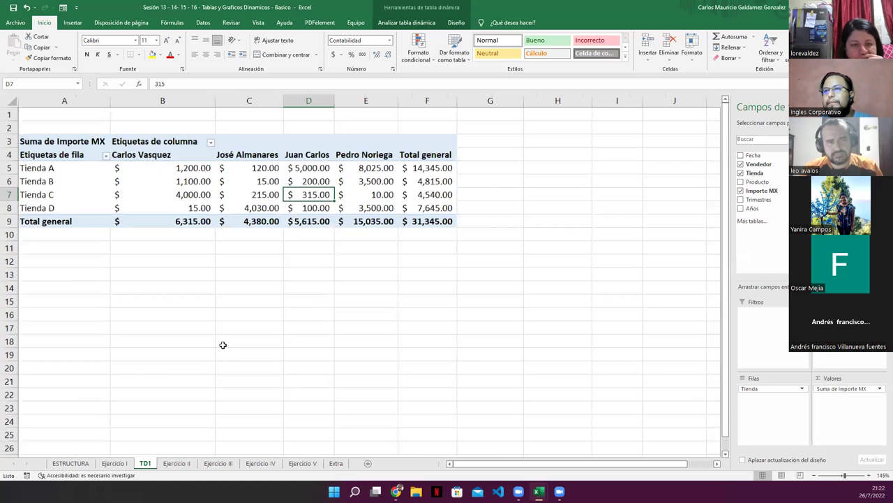
{"action": "scroll", "coordinate": [222, 345], "scroll_direction": "up", "scroll_amount": 1, "text": "ctrl"}
{"action": "left_click", "coordinate": [178, 463]}
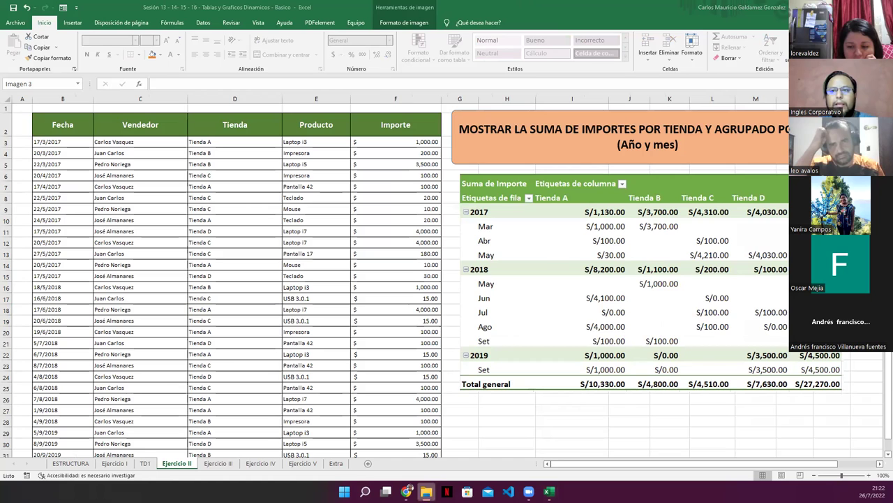
Insert a pivot table from the sales data on a new sheet.
{"action": "left_click", "coordinate": [175, 286]}
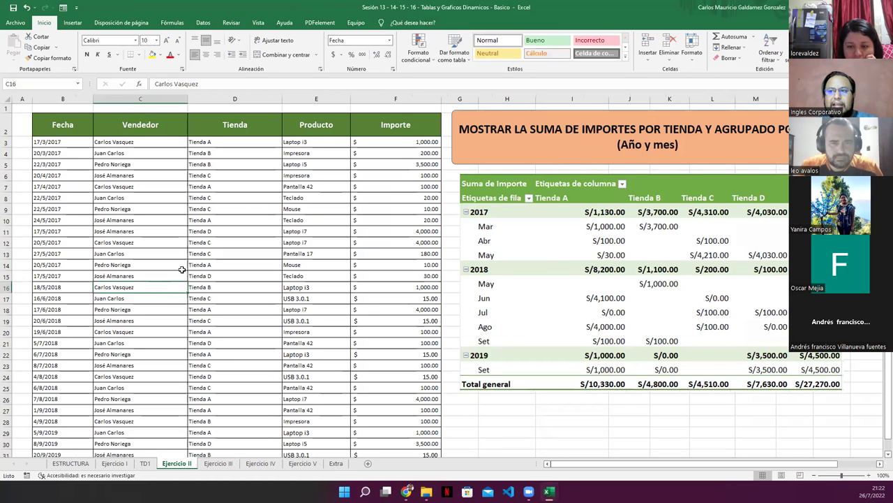
{"action": "left_click", "coordinate": [73, 22]}
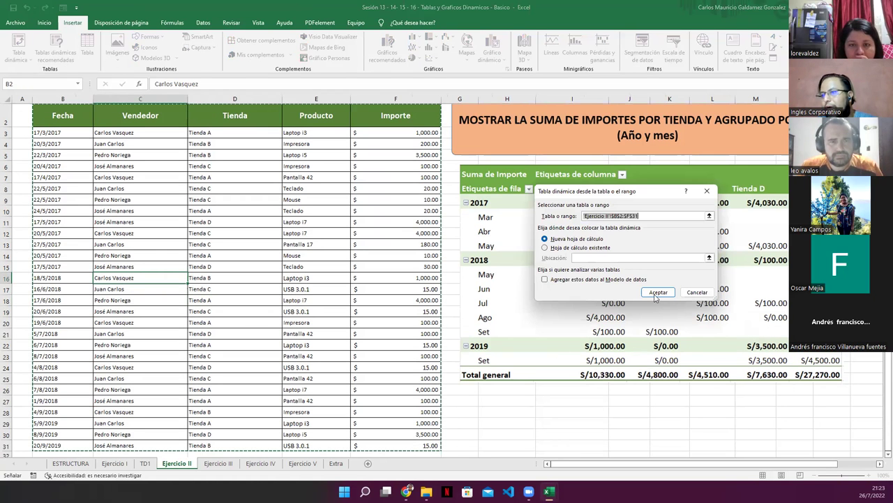
{"action": "left_click", "coordinate": [657, 293]}
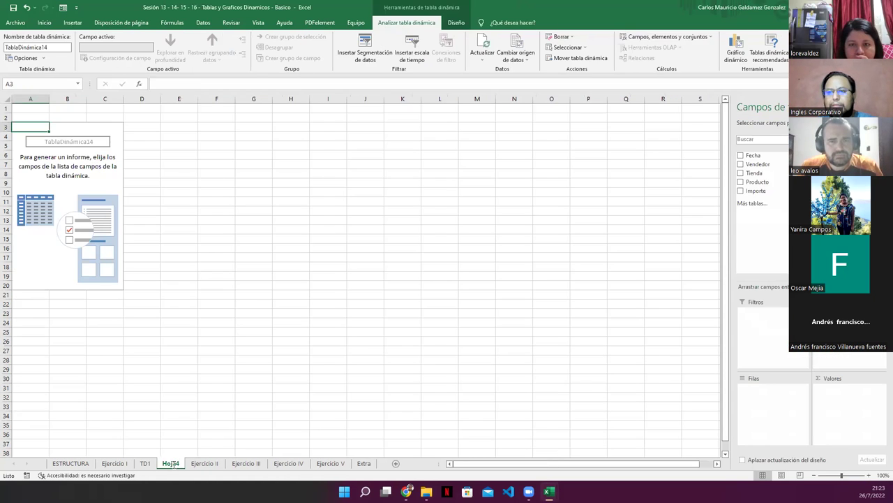
Rename the new sheet TD2, move it after Ejercicio II, and view the Ejercicio II reference pivot.
{"action": "double_click", "coordinate": [171, 463]}
{"action": "type", "text": "TD"}
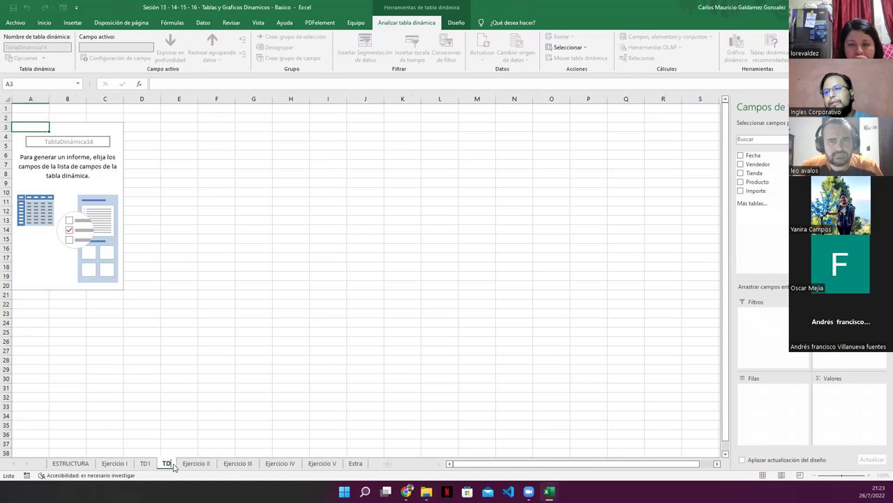
{"action": "type", "text": "2"}
{"action": "key", "text": "Return"}
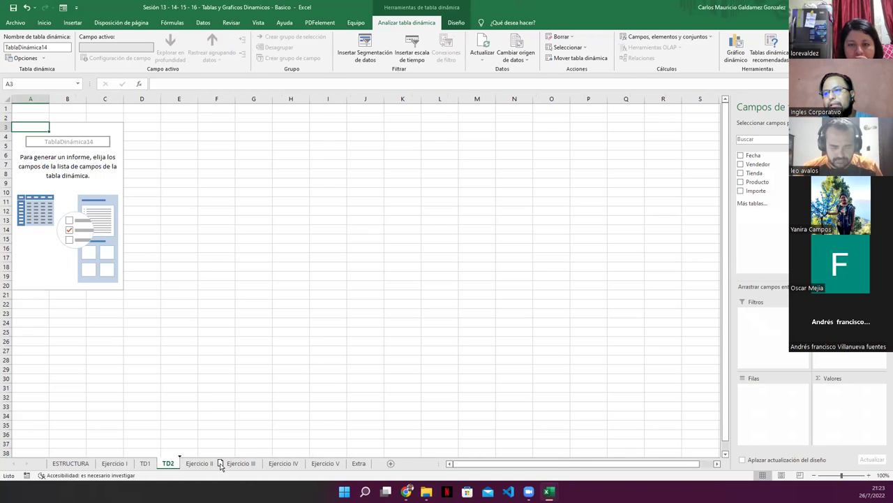
{"action": "left_click_drag", "start_coordinate": [220, 466], "coordinate": [217, 465]}
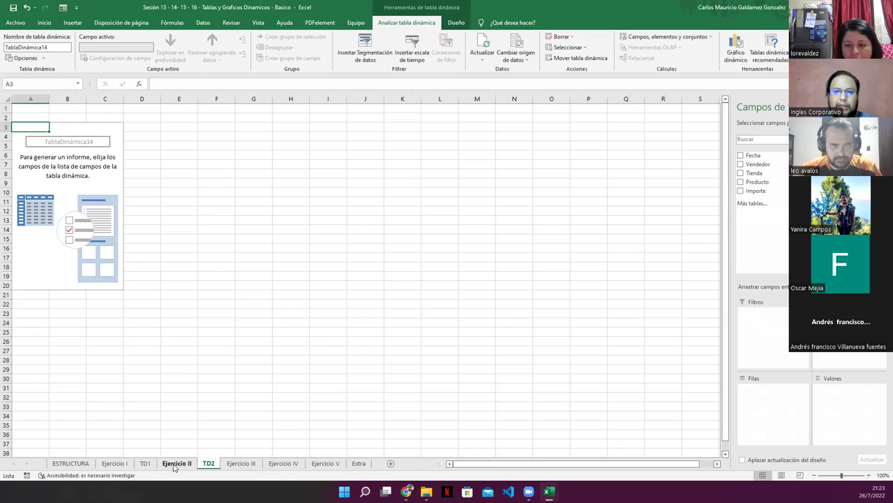
{"action": "left_click", "coordinate": [175, 464]}
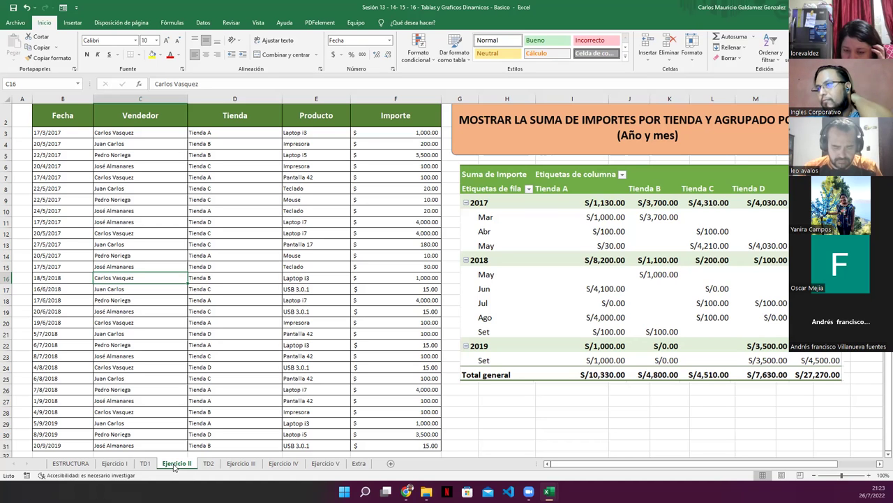
Compare the empty TD2 pivot with the Ejercicio II reference pivot.
{"action": "left_click", "coordinate": [208, 462]}
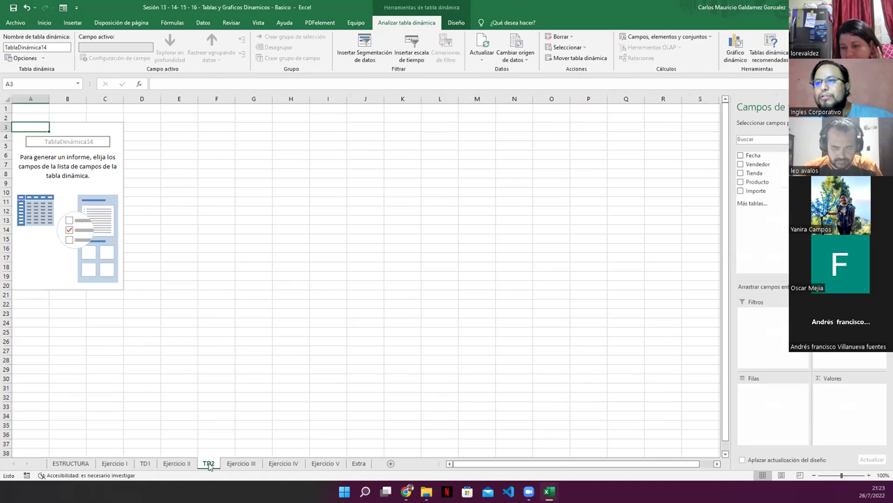
{"action": "left_click", "coordinate": [75, 184]}
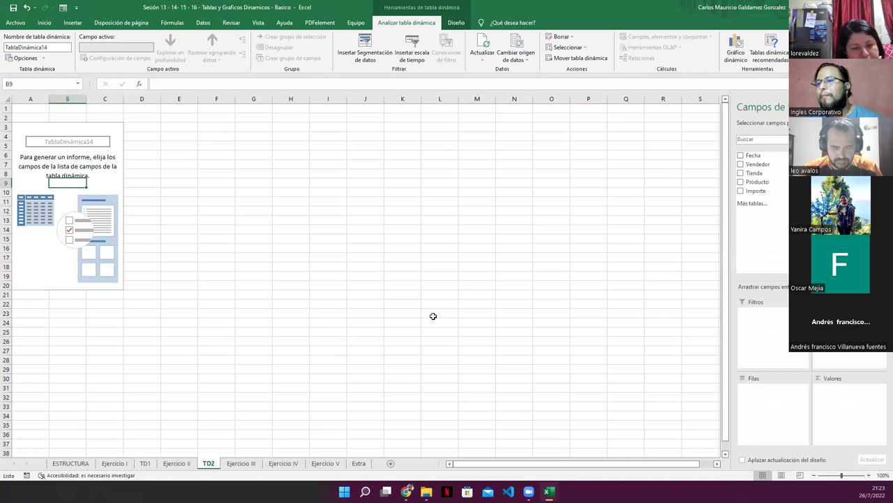
{"action": "left_click", "coordinate": [176, 463]}
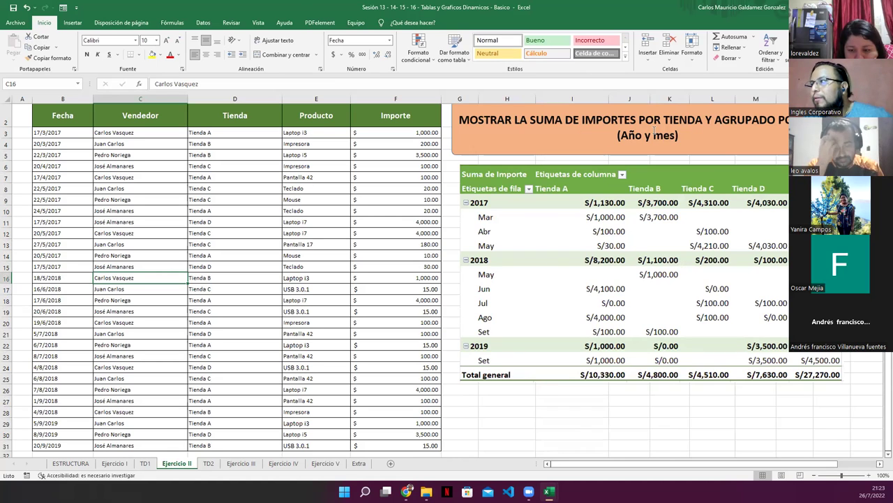
{"action": "left_click", "coordinate": [209, 465]}
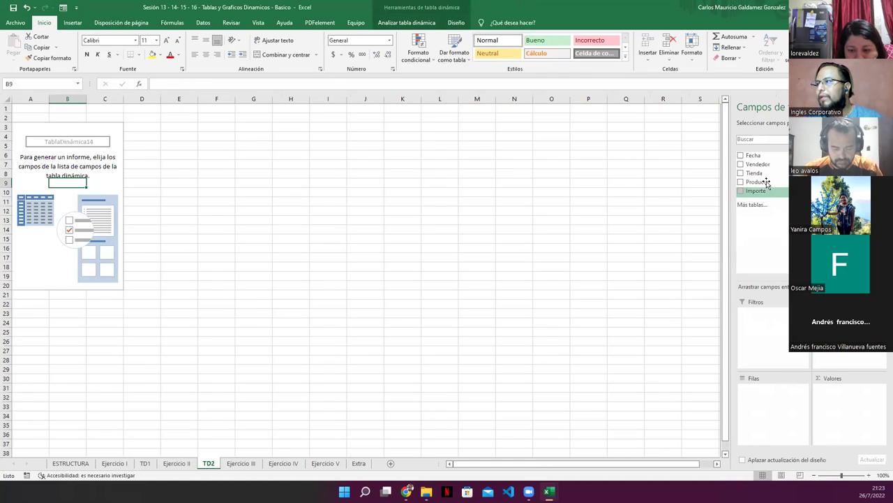
Put Fecha in rows without Trimestres and Tienda in columns, and expand 2017.
{"action": "left_click_drag", "start_coordinate": [755, 156], "coordinate": [759, 392]}
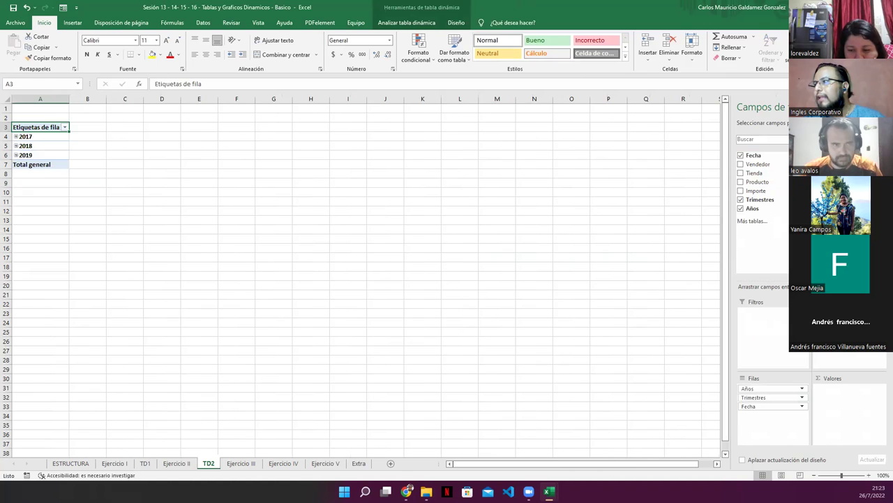
{"action": "left_click_drag", "start_coordinate": [754, 173], "coordinate": [844, 328]}
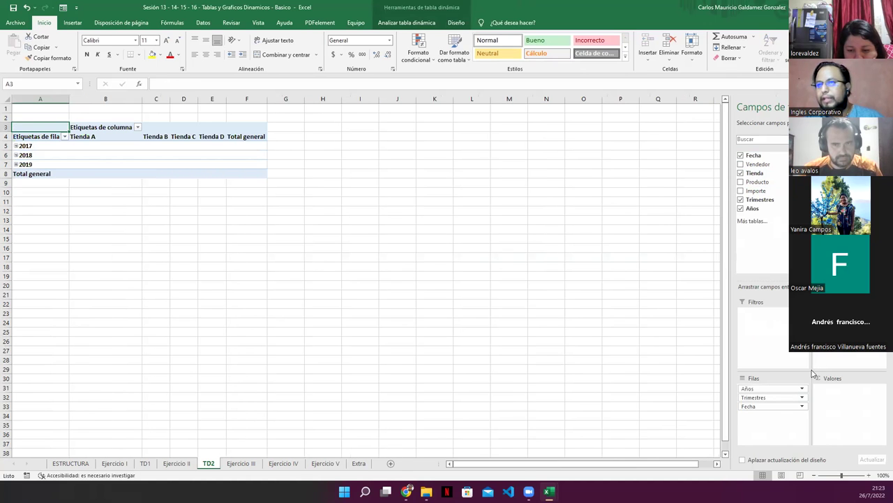
{"action": "left_click", "coordinate": [792, 397]}
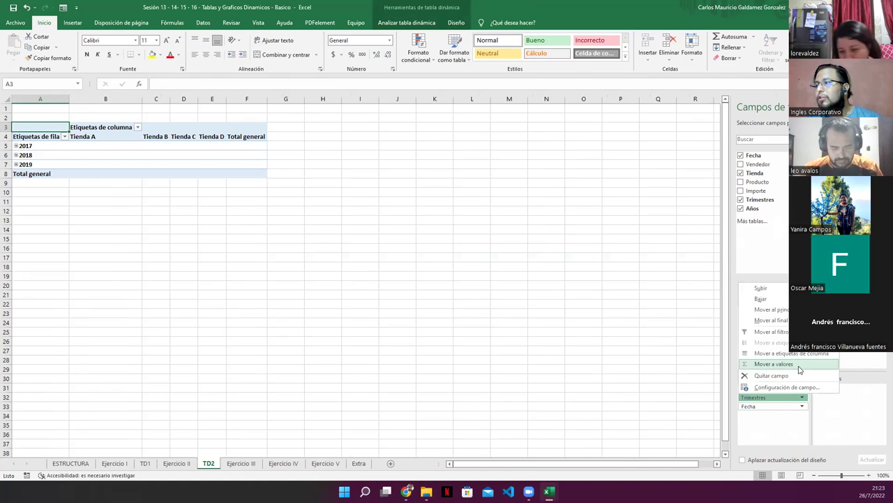
{"action": "left_click", "coordinate": [799, 376]}
{"action": "left_click", "coordinate": [16, 146]}
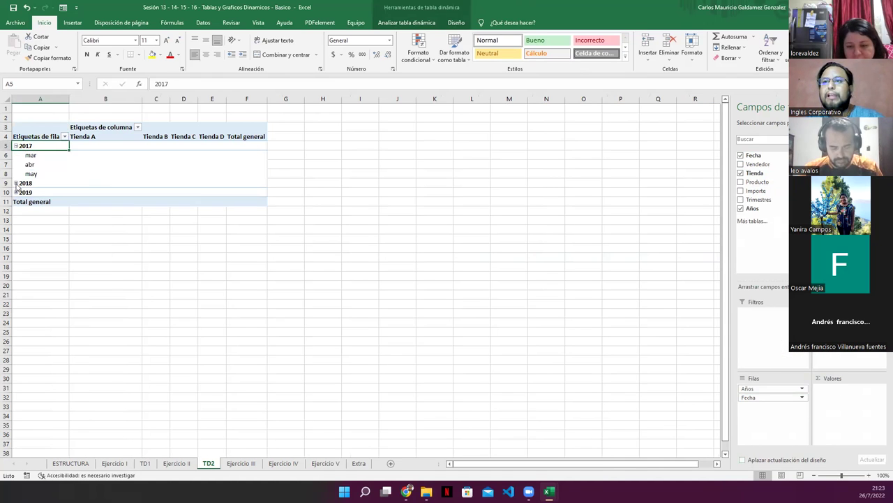
Expand 2018 and 2019 and sum Importe in the values, totalling 27345, checked against Ejercicio II.
{"action": "left_click", "coordinate": [16, 183]}
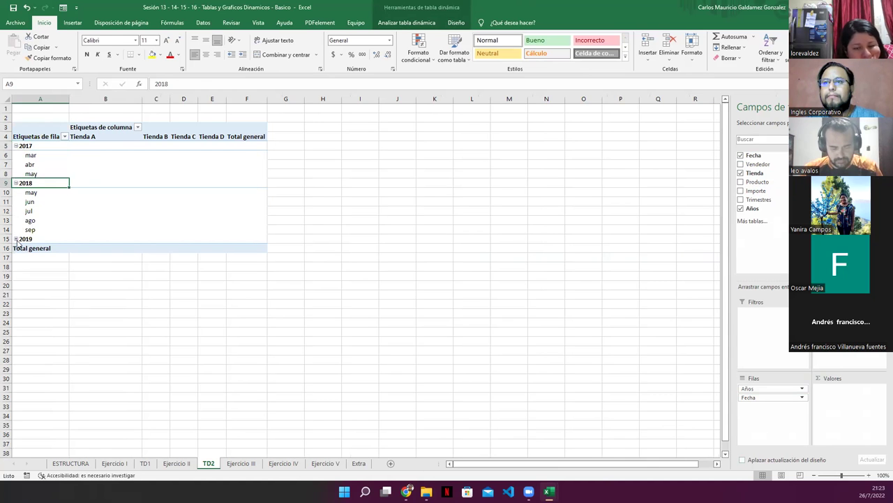
{"action": "left_click", "coordinate": [16, 239]}
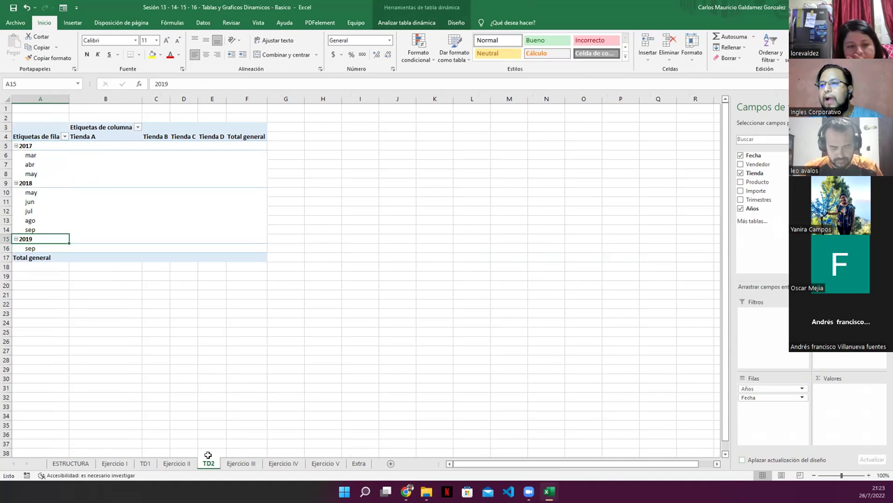
{"action": "left_click", "coordinate": [176, 463]}
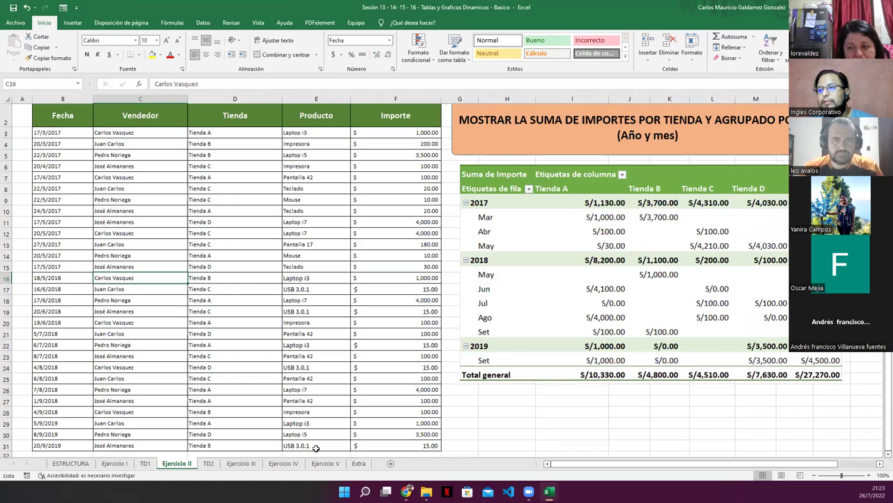
{"action": "left_click", "coordinate": [209, 464]}
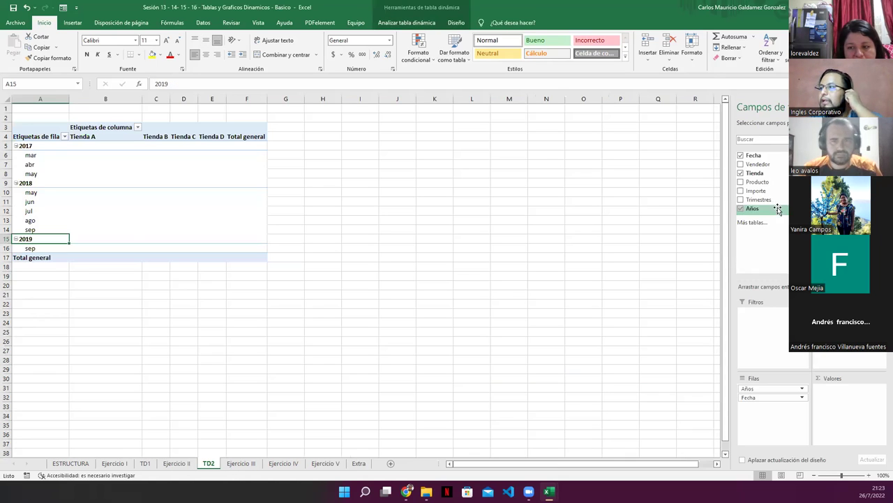
{"action": "left_click_drag", "start_coordinate": [756, 190], "coordinate": [832, 394]}
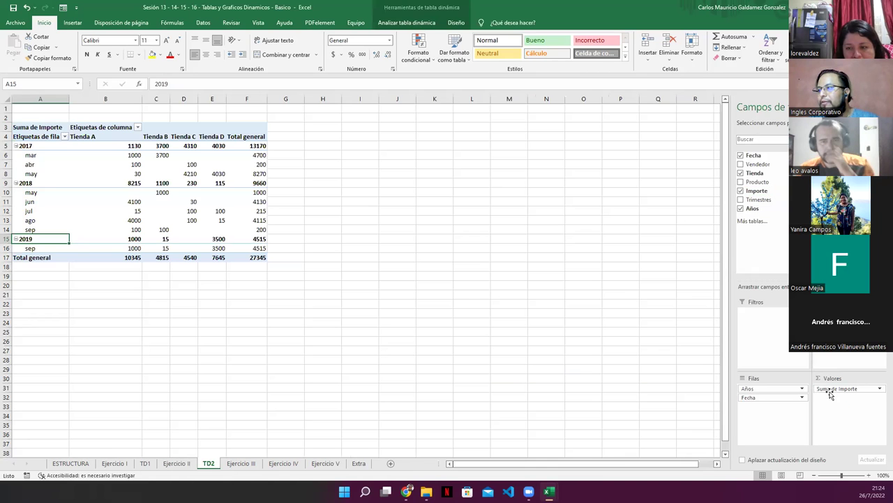
{"action": "left_click", "coordinate": [177, 463]}
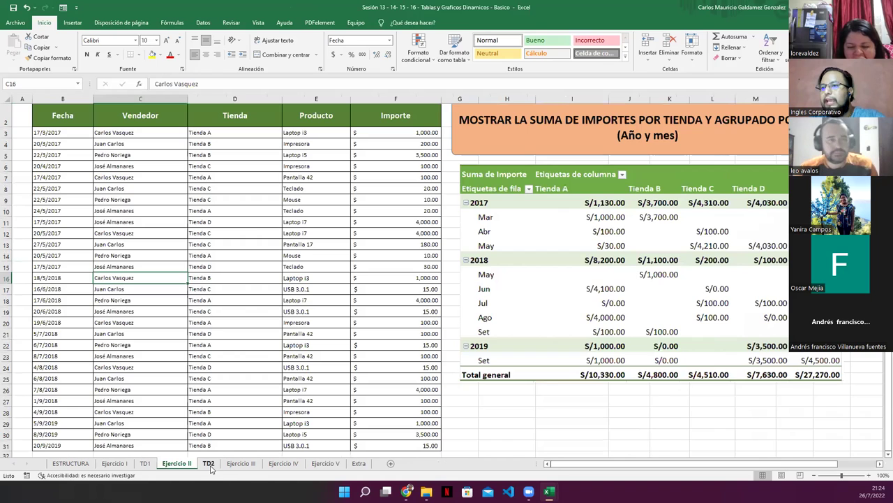
{"action": "left_click", "coordinate": [209, 464]}
Apply the Contabilidad accounting format to the pivot values B5:F17 and check D12.
{"action": "left_click_drag", "start_coordinate": [115, 145], "coordinate": [244, 257]}
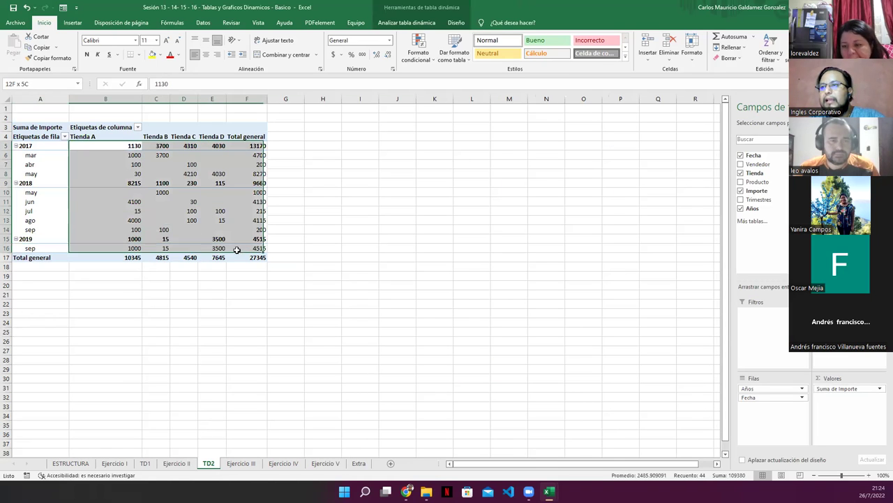
{"action": "left_click", "coordinate": [333, 53]}
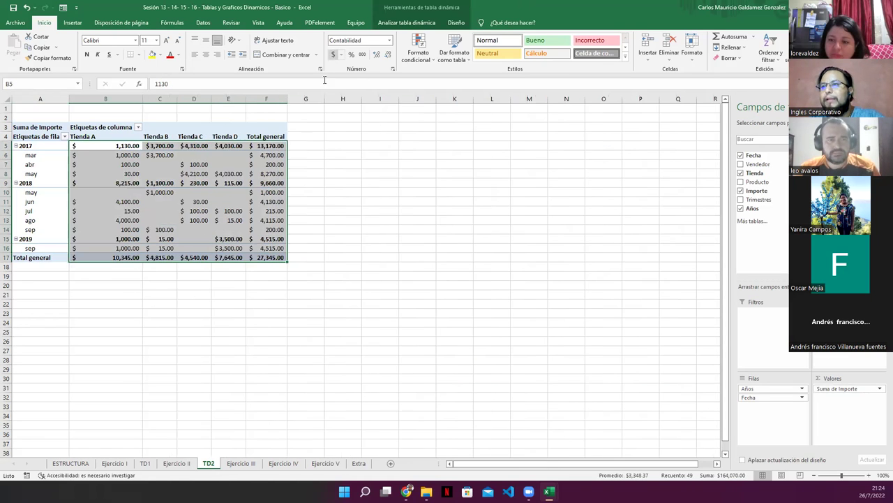
{"action": "left_click", "coordinate": [190, 212]}
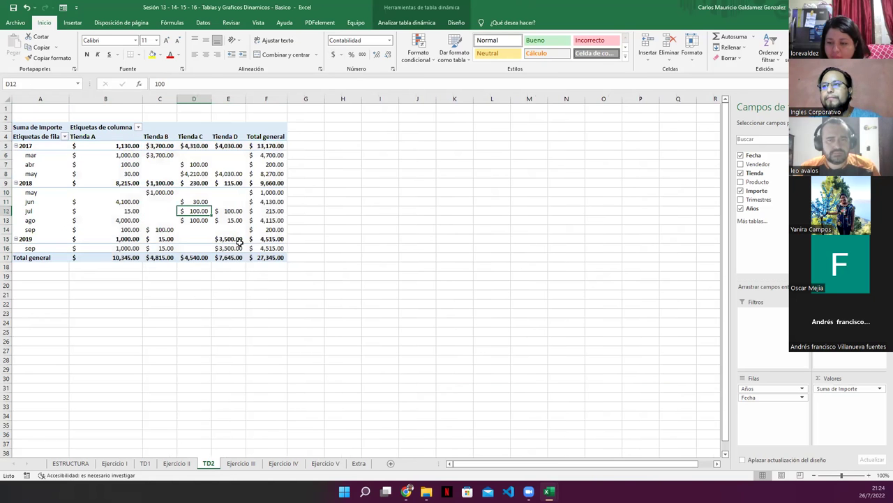
Compare cell C6 and the empty Tienda D 2018 sep cell with the Ejercicio II pivot's formats.
{"action": "scroll", "coordinate": [240, 243], "scroll_direction": "up", "scroll_amount": 1}
{"action": "scroll", "coordinate": [240, 242], "scroll_direction": "up", "scroll_amount": 1}
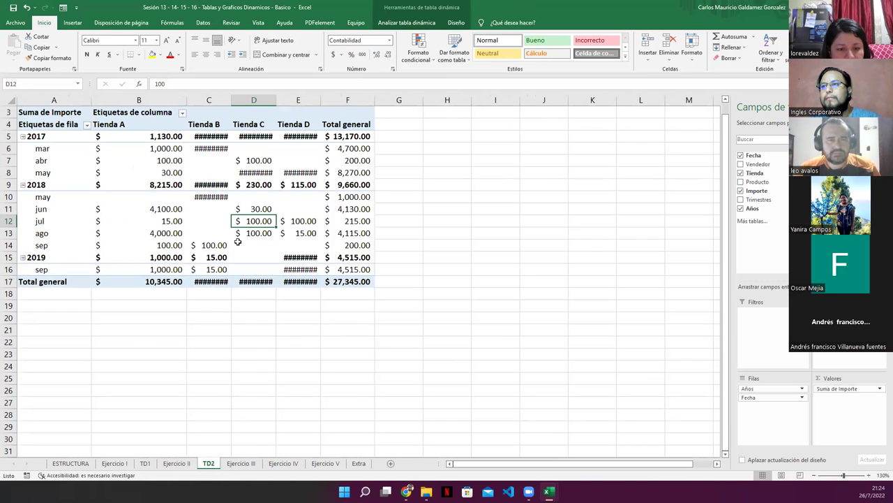
{"action": "scroll", "coordinate": [238, 242], "scroll_direction": "up", "scroll_amount": 1}
{"action": "left_click", "coordinate": [229, 185]}
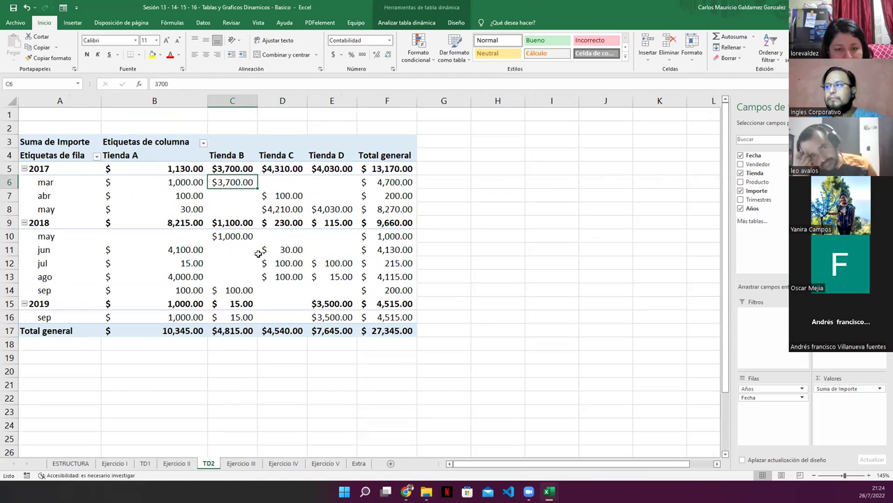
{"action": "left_click", "coordinate": [176, 463]}
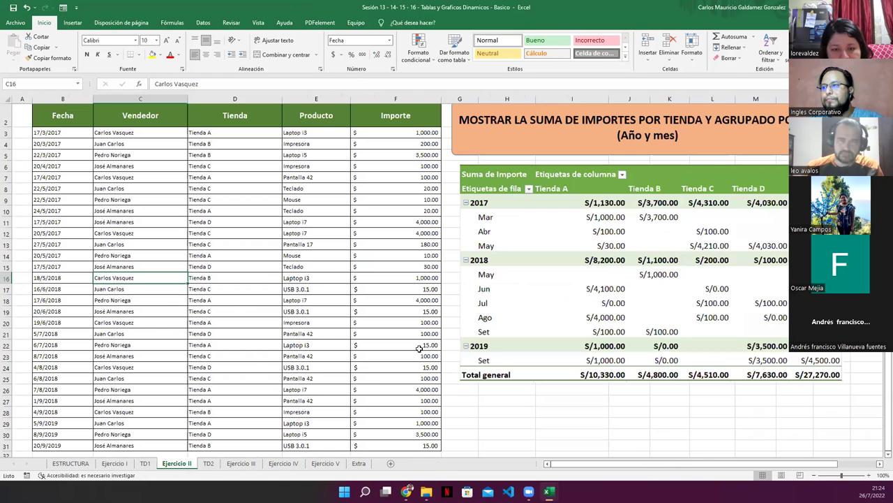
{"action": "left_click", "coordinate": [207, 463]}
{"action": "left_click", "coordinate": [327, 289]}
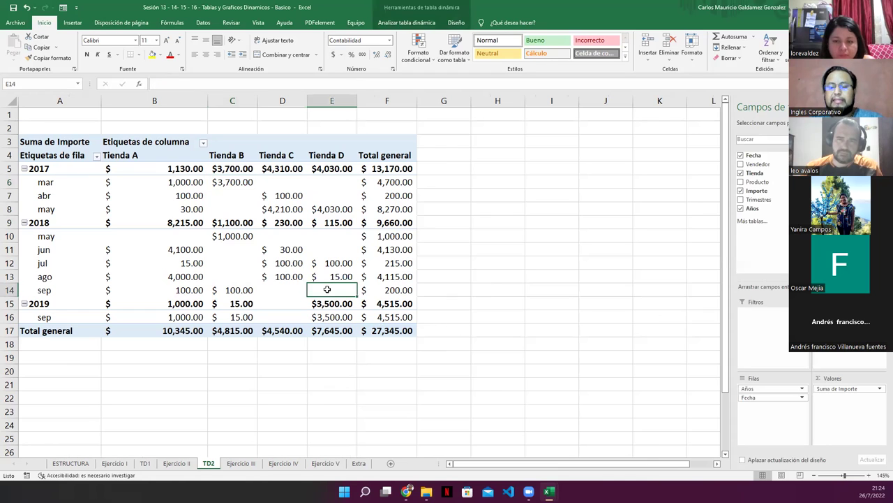
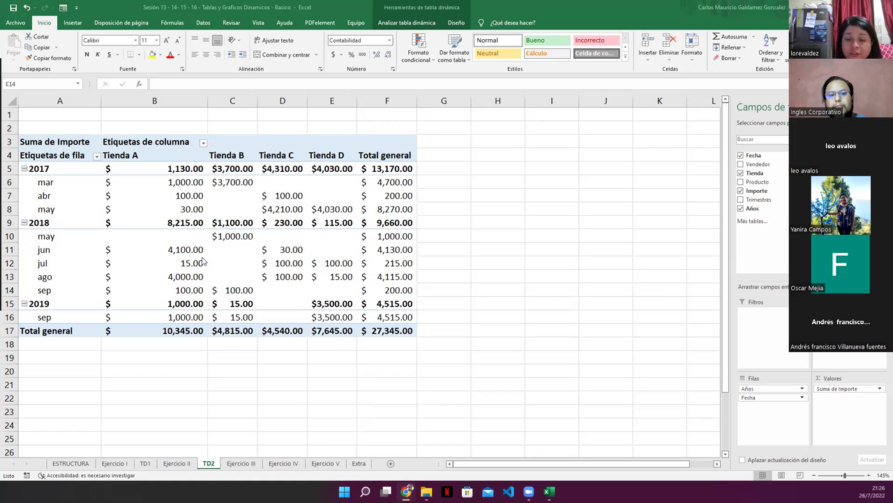
Review the Años and Fecha row field options on TD2 and select the month labels in column A.
{"action": "left_click", "coordinate": [182, 466]}
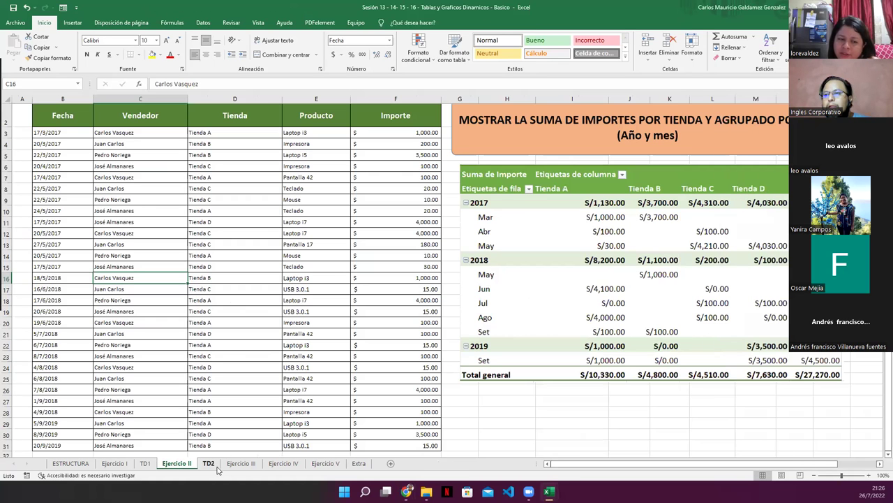
{"action": "left_click", "coordinate": [209, 466]}
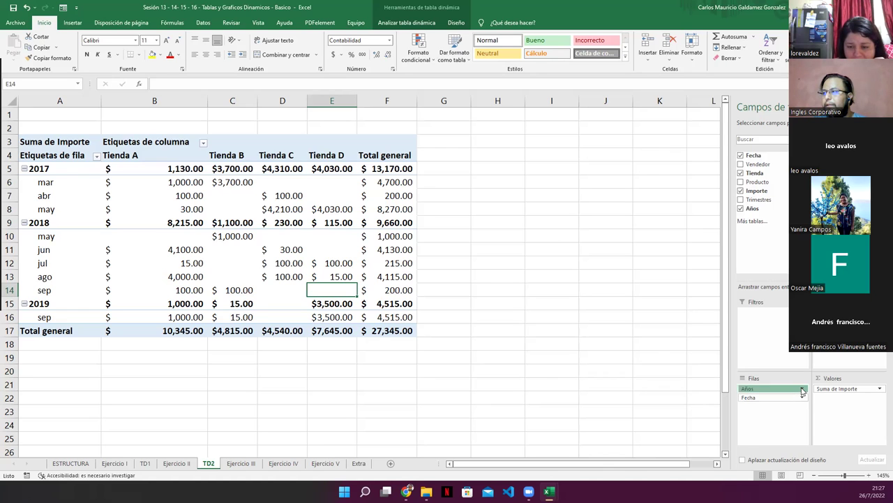
{"action": "left_click", "coordinate": [802, 389]}
{"action": "left_click", "coordinate": [784, 426]}
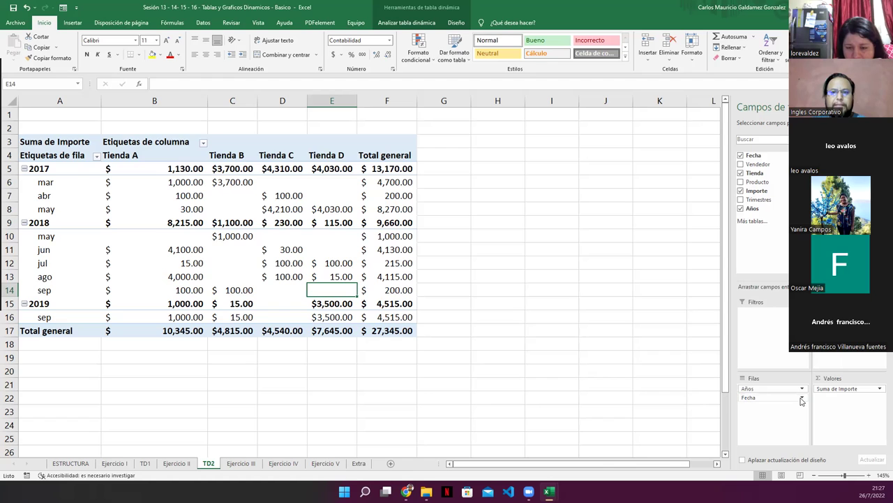
{"action": "left_click", "coordinate": [802, 398]}
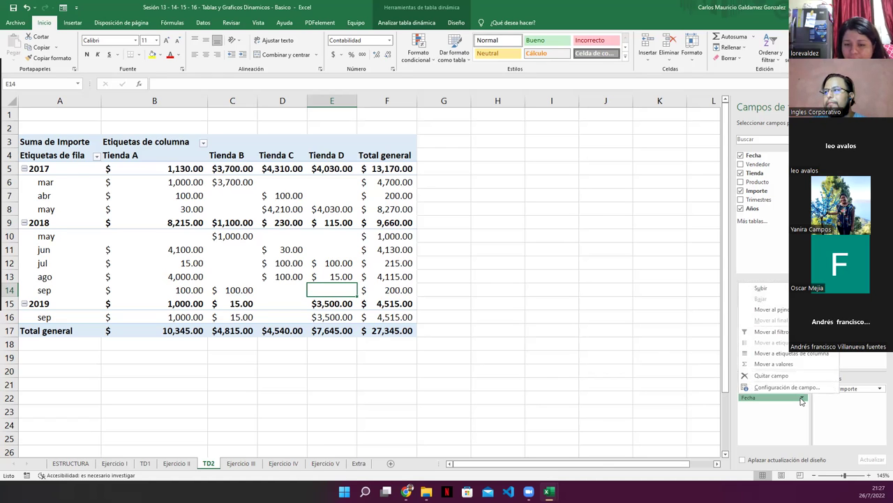
{"action": "left_click", "coordinate": [768, 417]}
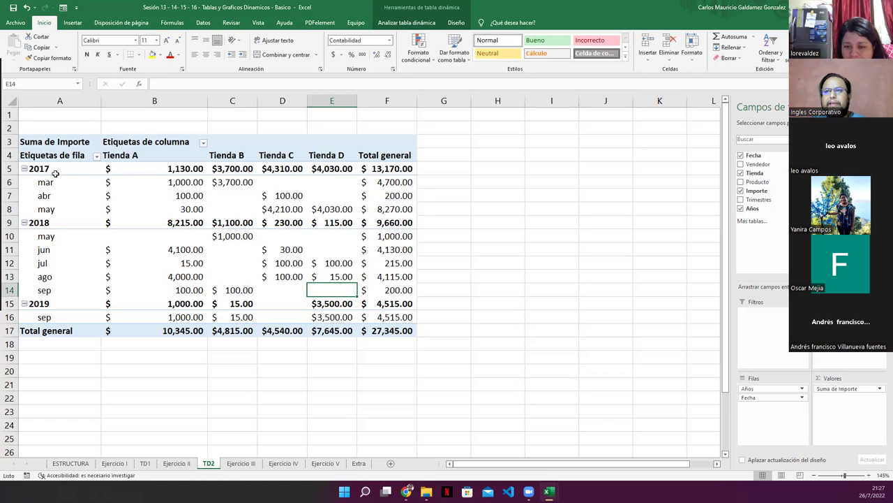
{"action": "left_click_drag", "start_coordinate": [55, 168], "coordinate": [70, 317]}
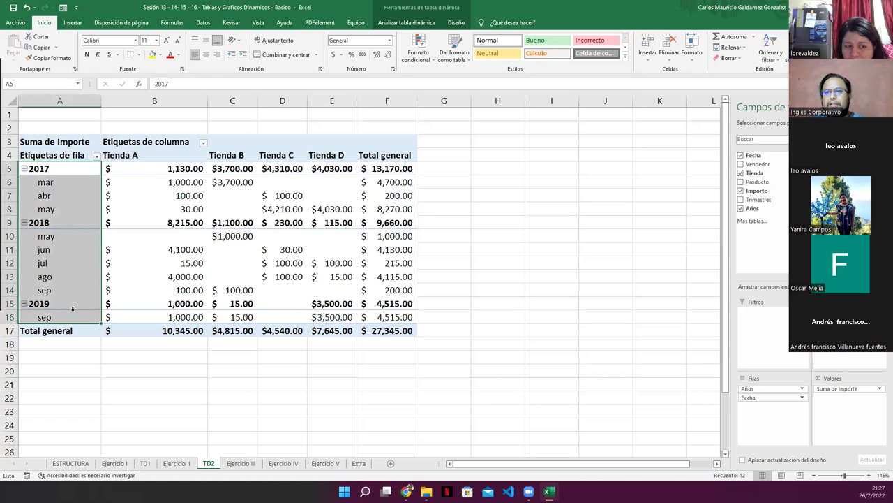
{"action": "mouse_move", "coordinate": [108, 291]}
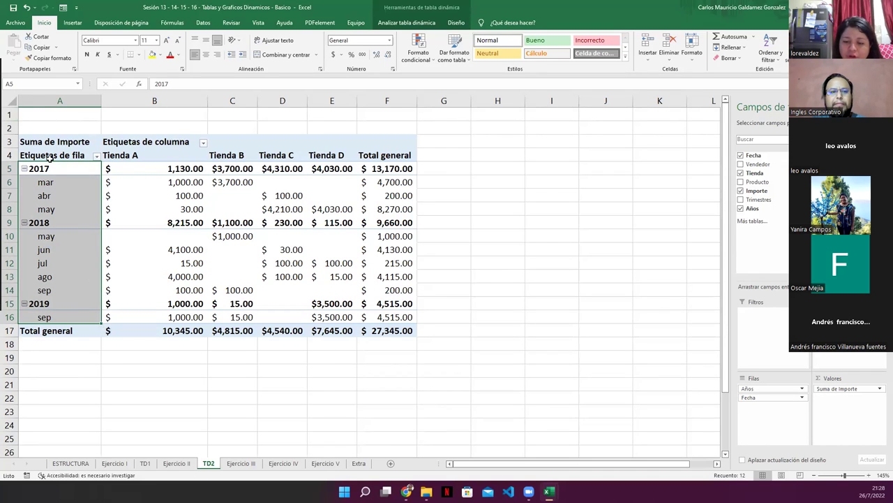
{"action": "left_click", "coordinate": [49, 157]}
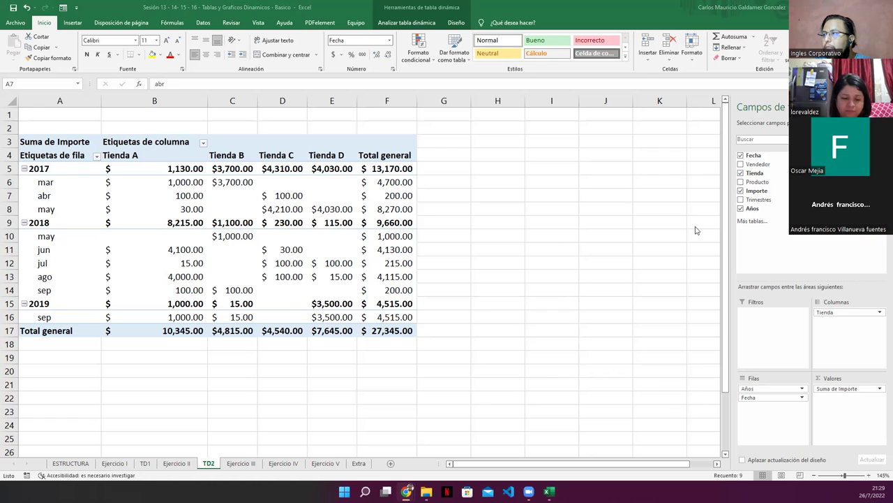
Remove Fecha and Años from the pivot rows, then undo back to the plain list of dates.
{"action": "left_click", "coordinate": [740, 155]}
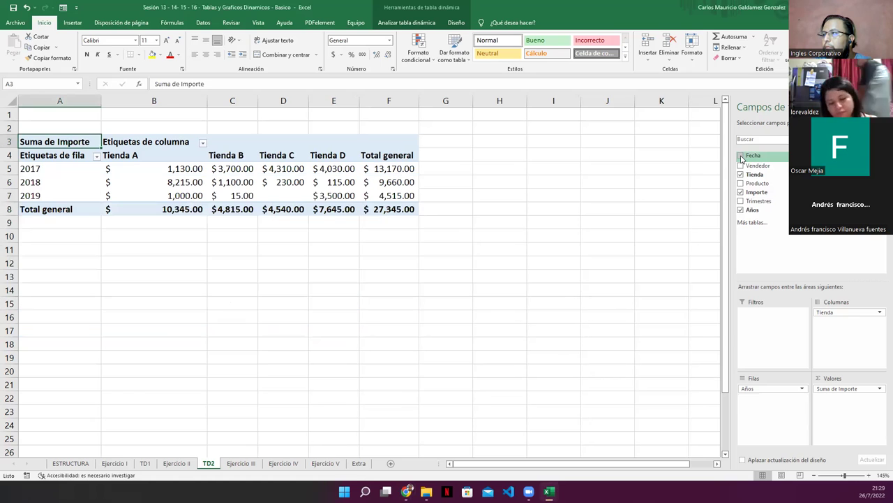
{"action": "left_click", "coordinate": [740, 208]}
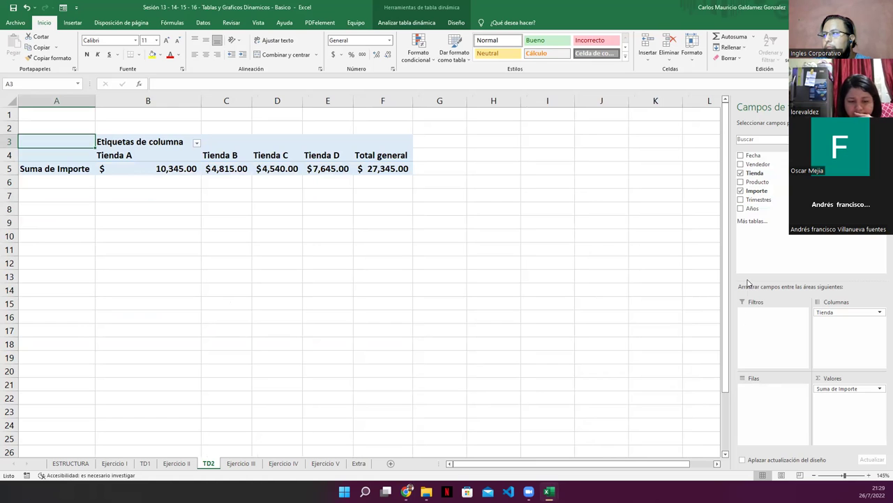
{"action": "left_click", "coordinate": [567, 342]}
{"action": "left_click", "coordinate": [242, 149]}
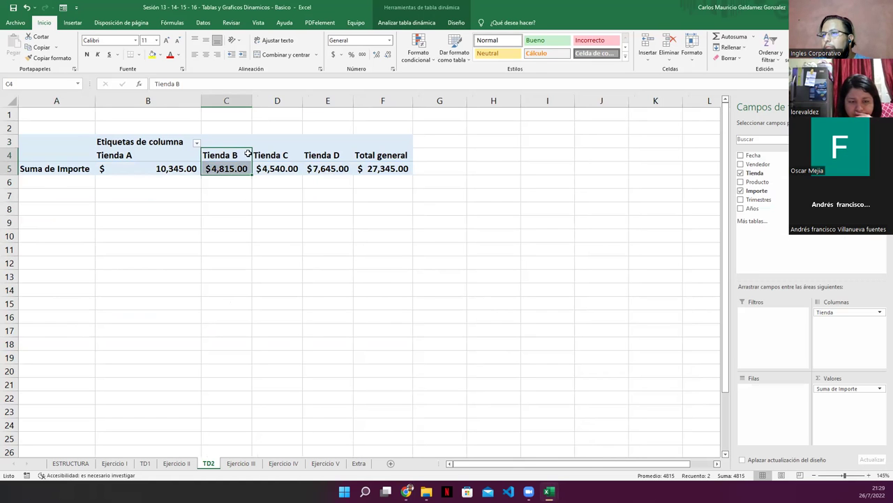
{"action": "key", "text": "ctrl+z"}
{"action": "key", "text": "ctrl+z"}
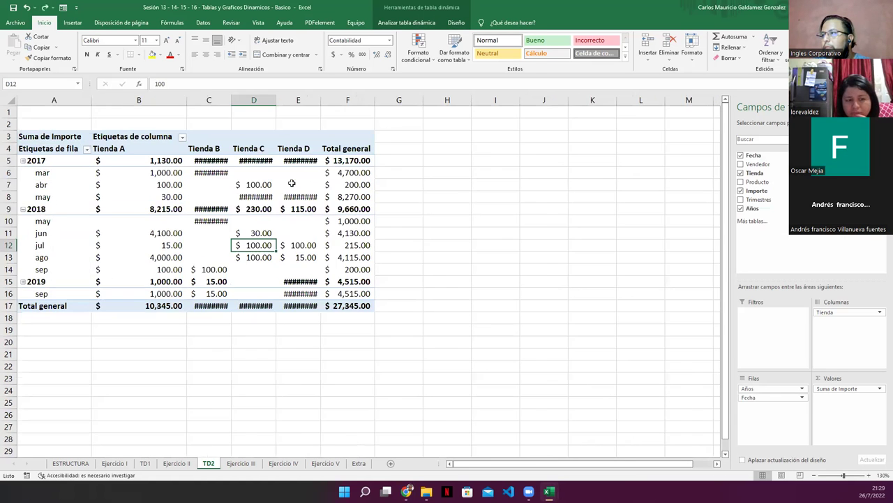
{"action": "scroll", "coordinate": [292, 182], "scroll_direction": "down", "scroll_amount": 3}
{"action": "key", "text": "ctrl+z"}
{"action": "key", "text": "ctrl+z"}
{"action": "key", "text": "ctrl+z"}
{"action": "key", "text": "ctrl+z"}
{"action": "key", "text": "ctrl+z"}
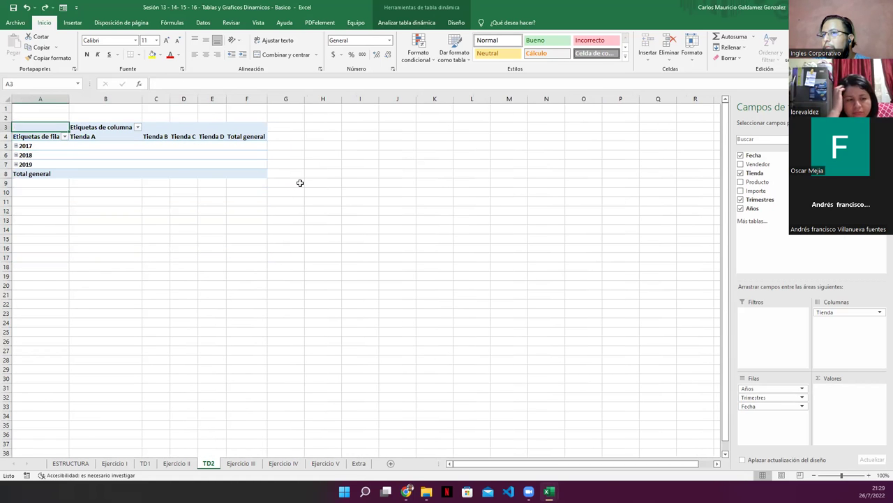
{"action": "key", "text": "ctrl+z"}
{"action": "key", "text": "ctrl+z"}
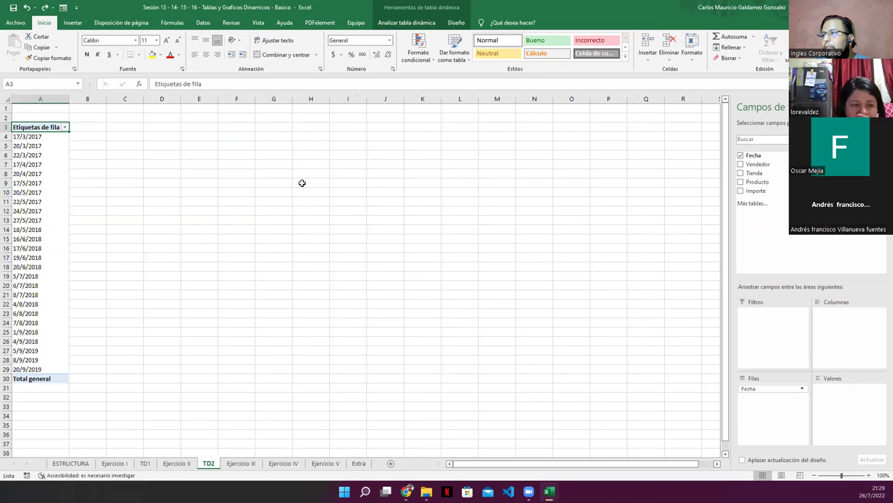
{"action": "key", "text": "ctrl+z"}
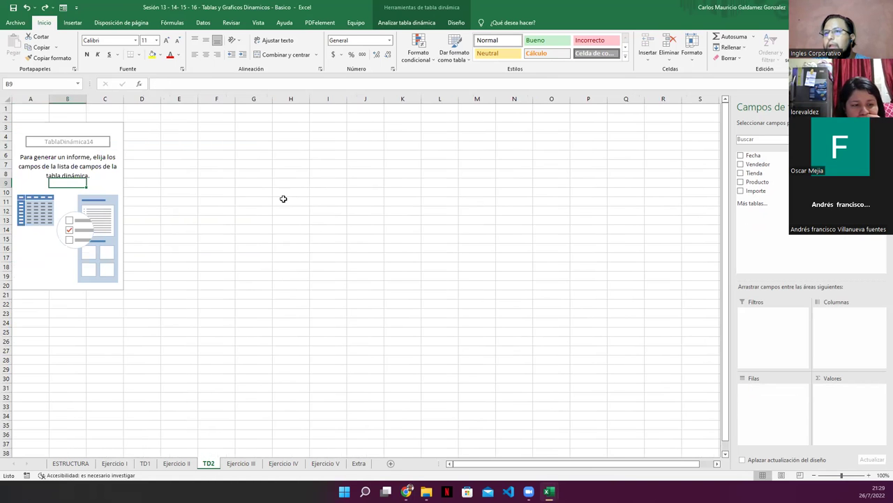
{"action": "left_click", "coordinate": [112, 183]}
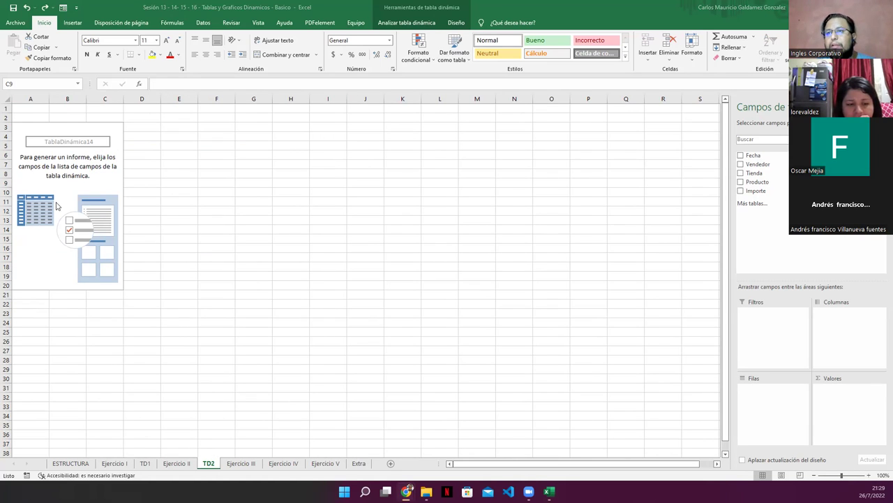
{"action": "left_click", "coordinate": [99, 183]}
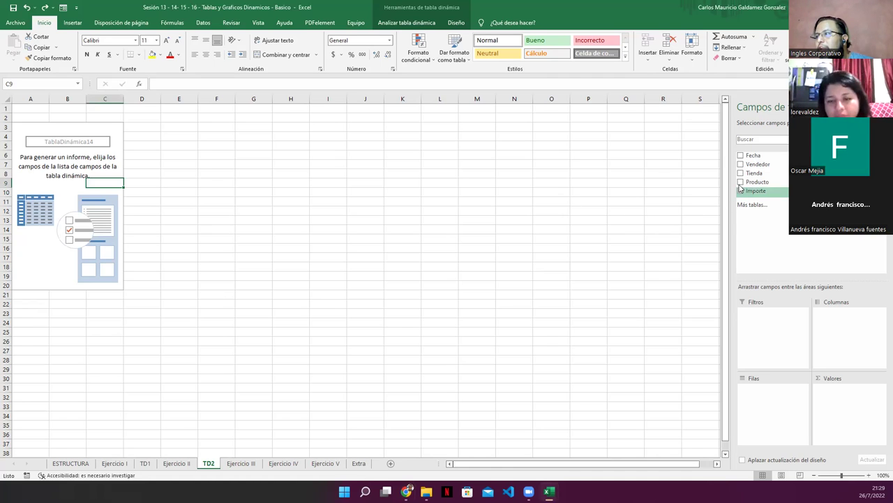
{"action": "left_click", "coordinate": [741, 155]}
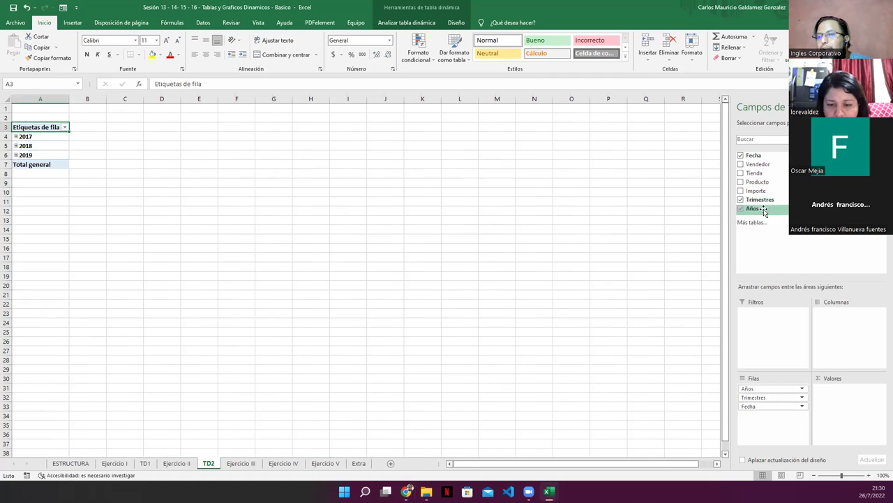
{"action": "left_click", "coordinate": [740, 156]}
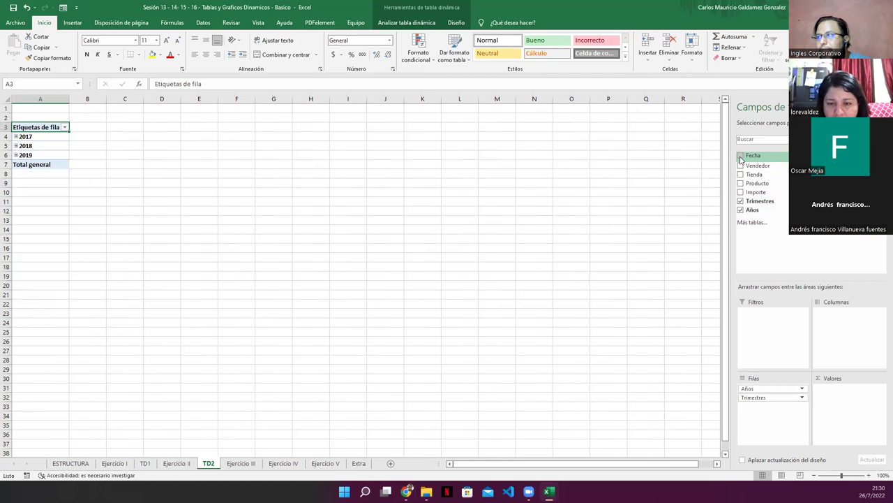
{"action": "left_click", "coordinate": [741, 199]}
{"action": "left_click", "coordinate": [741, 208]}
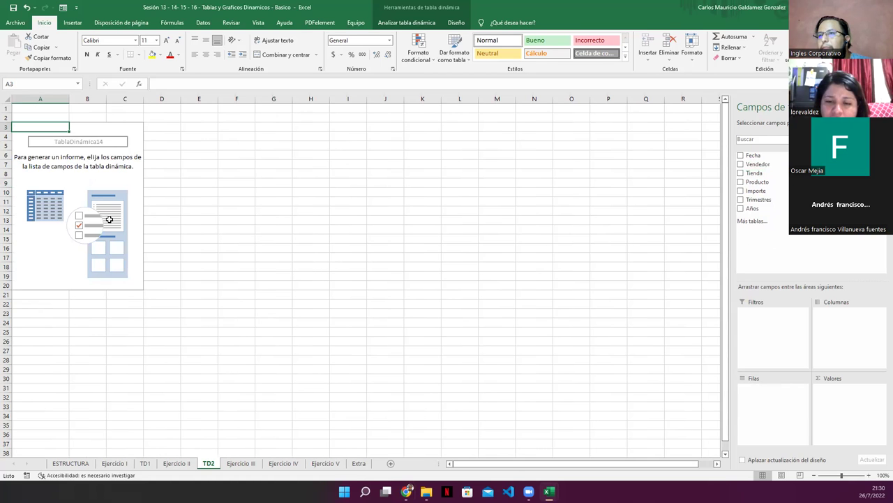
{"action": "left_click", "coordinate": [301, 225]}
{"action": "left_click", "coordinate": [68, 175]}
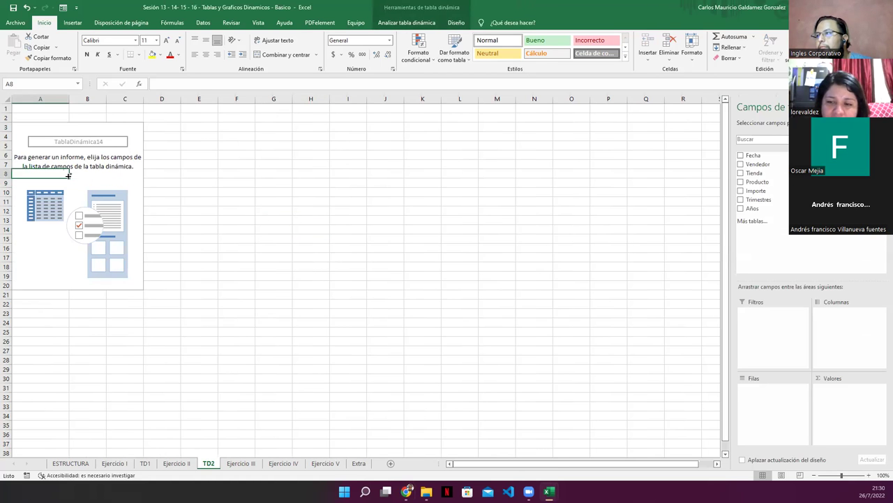
{"action": "key", "text": "ctrl+z"}
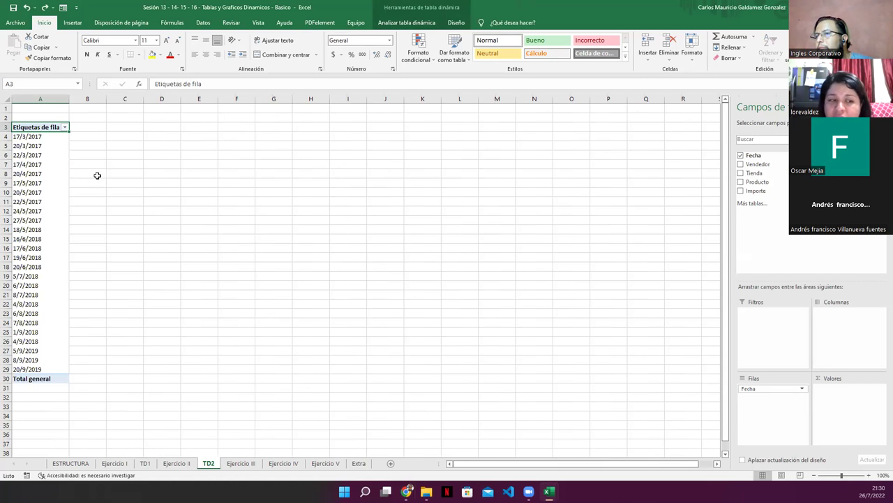
{"action": "key", "text": "ctrl+z"}
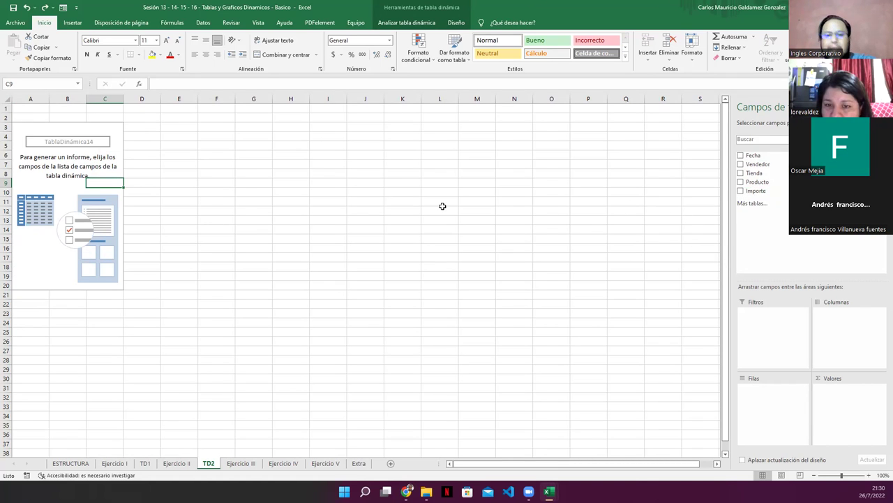
Inspect the Ejercicio II headers Vendedor, Tienda, Producto and Importe, then return to the TD2 pivot placeholder.
{"action": "left_click", "coordinate": [185, 463]}
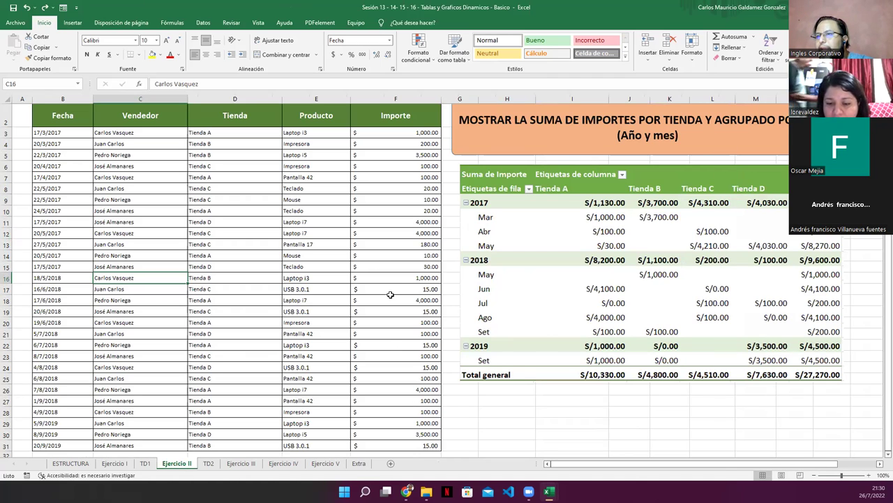
{"action": "left_click", "coordinate": [139, 117]}
{"action": "left_click", "coordinate": [235, 124]}
{"action": "left_click", "coordinate": [317, 120]}
{"action": "left_click", "coordinate": [381, 130]}
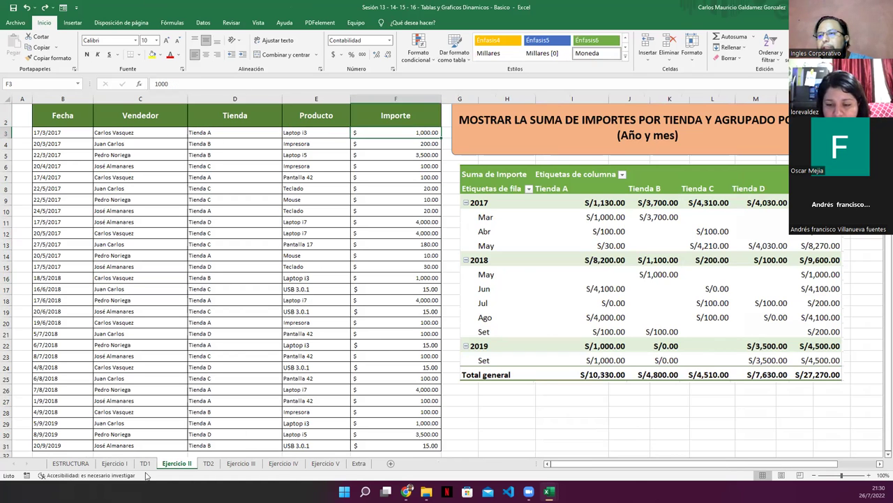
{"action": "left_click", "coordinate": [208, 463]}
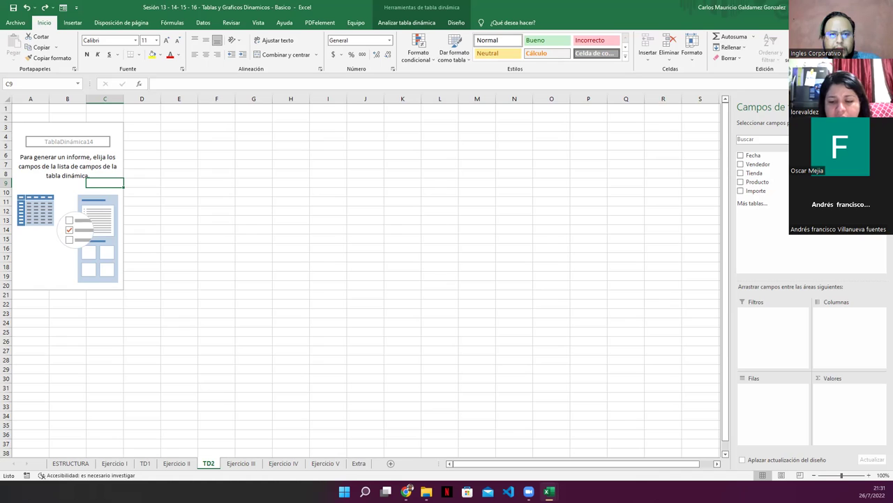
{"action": "left_click", "coordinate": [83, 165]}
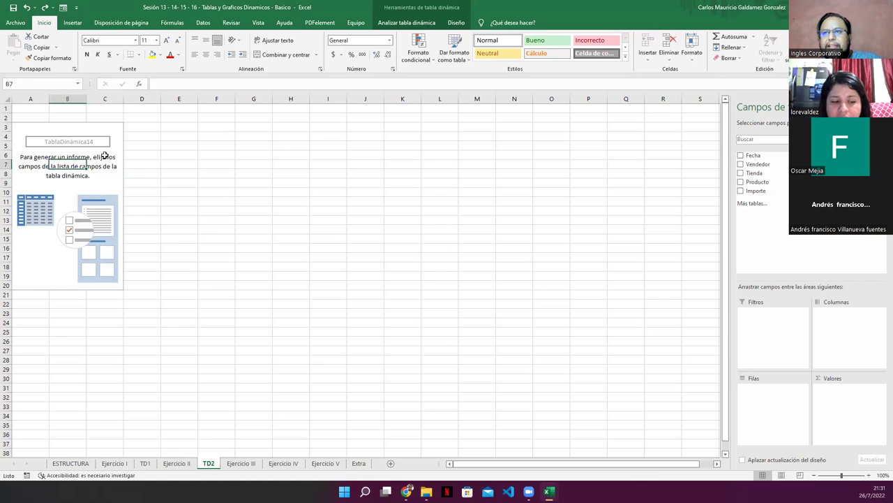
{"action": "left_click", "coordinate": [104, 186]}
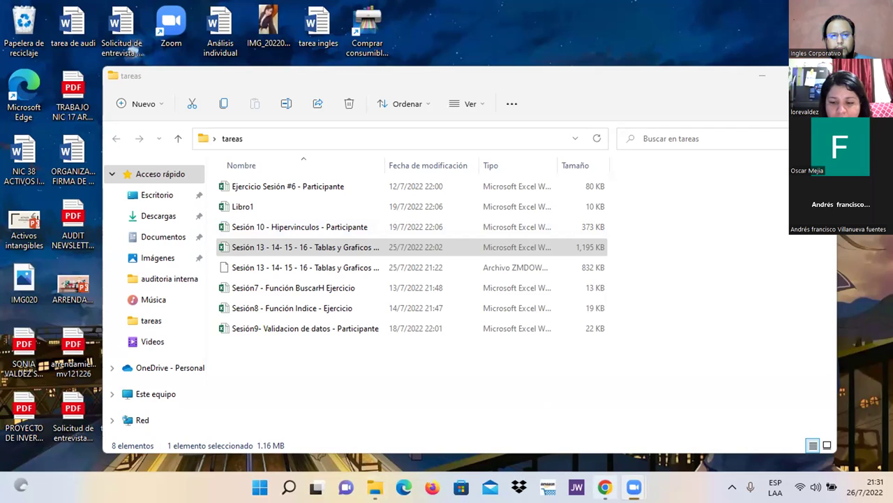
Select the Sesión 13 - 14- 15 - 16 - Tablas y Graficos workbook in the tareas folder.
{"action": "mouse_move", "coordinate": [634, 487]}
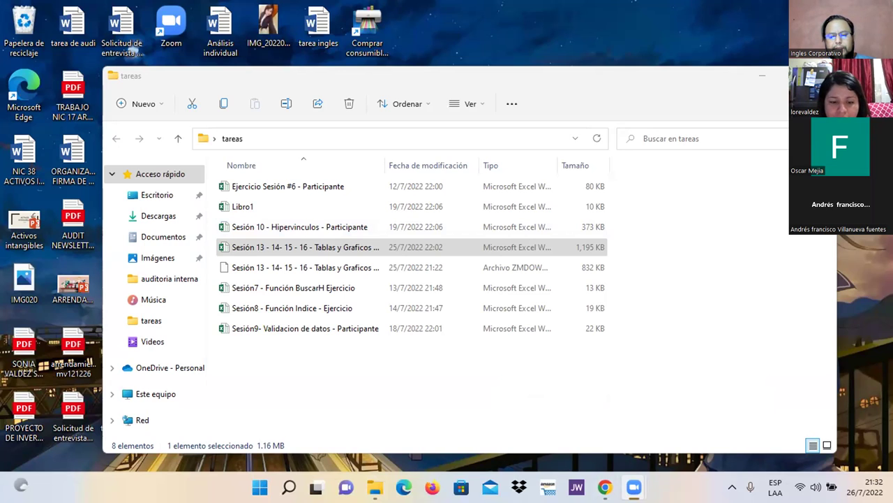
{"action": "left_click", "coordinate": [567, 448]}
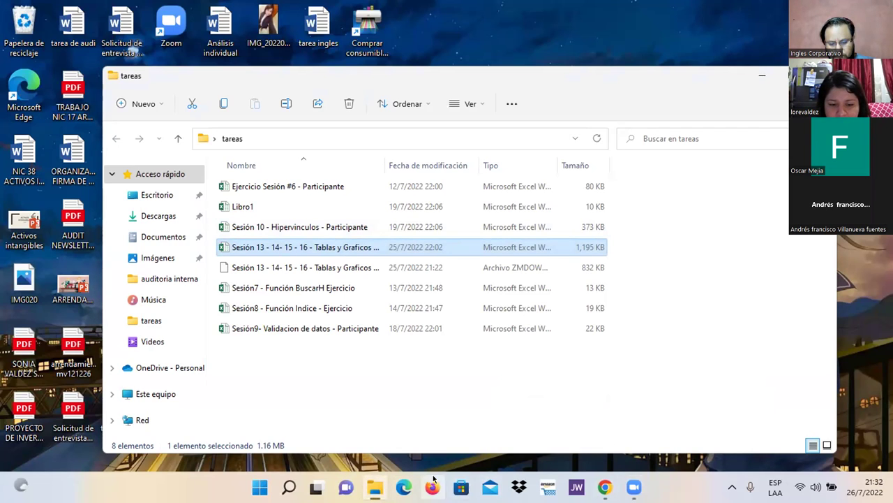
Open the Sesión 13 workbook and flip from Ejercicio III back to the Ejercicio II sheet.
{"action": "double_click", "coordinate": [310, 249]}
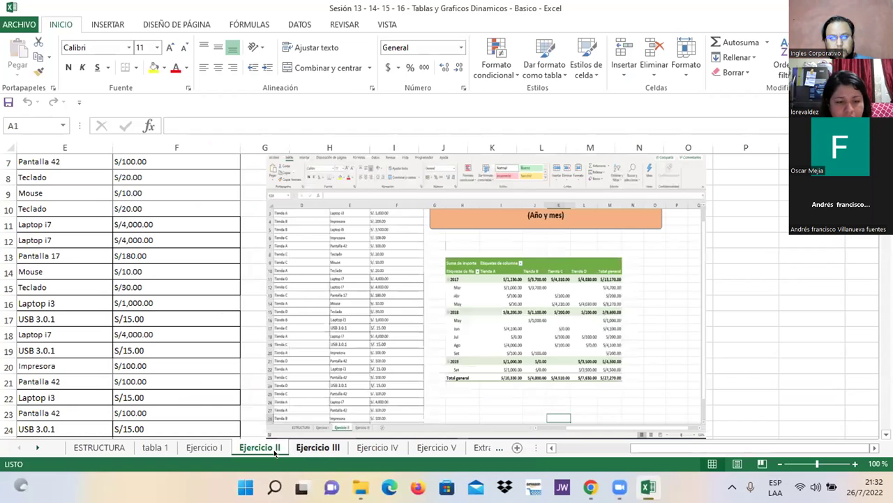
{"action": "key", "text": "ctrl+Page_Down"}
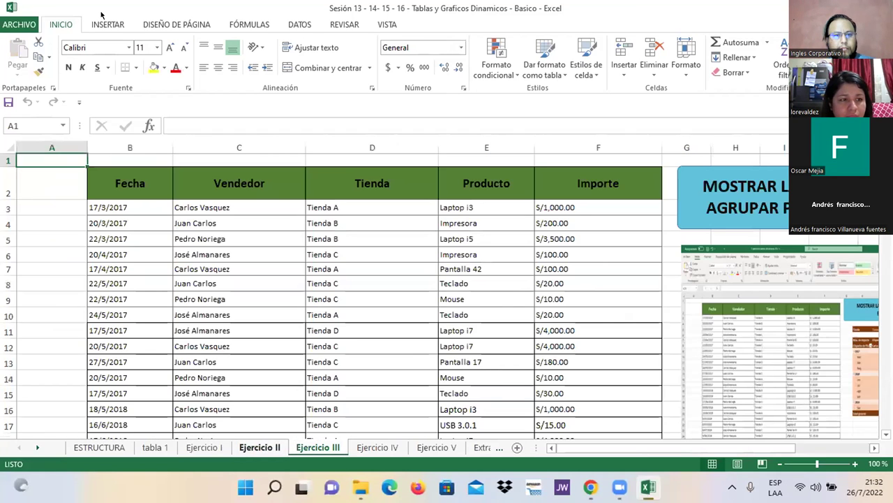
{"action": "key", "text": "ctrl+Page_Up"}
Insert a pivot table on a new sheet from the range Ejercicio II!$B$2:$F$31.
{"action": "left_click", "coordinate": [107, 26]}
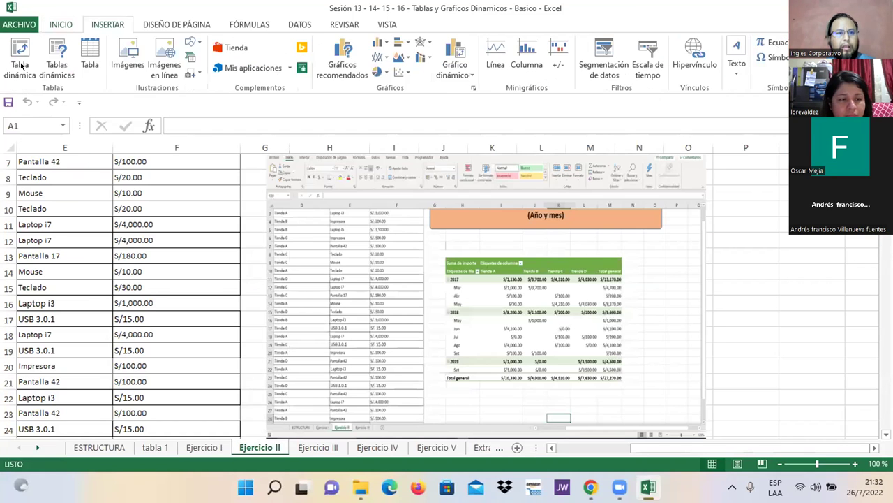
{"action": "left_click", "coordinate": [20, 65]}
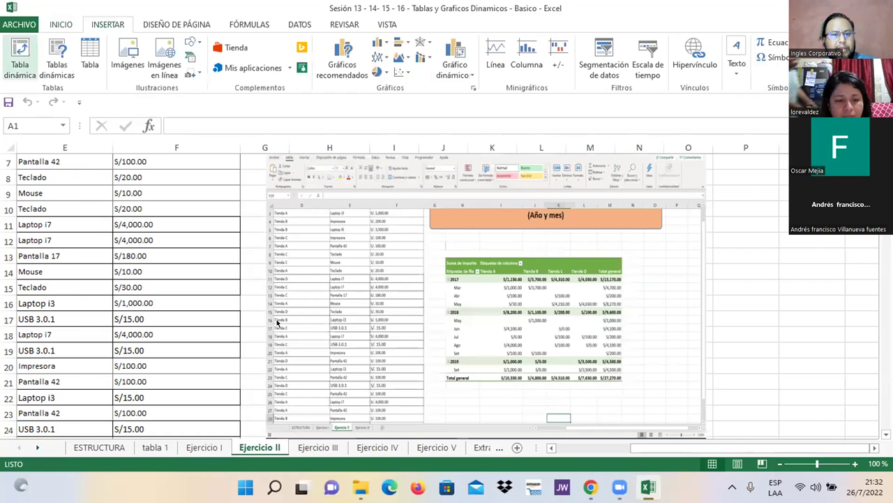
{"action": "left_click", "coordinate": [276, 333]}
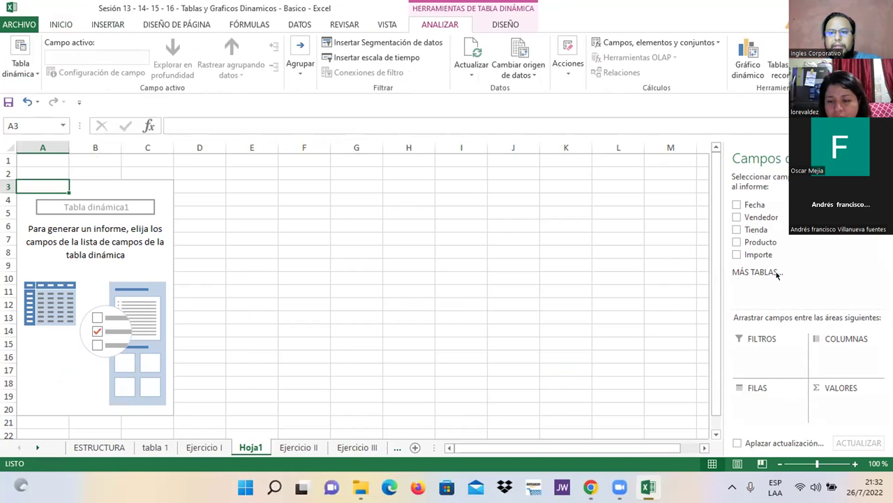
Place Fecha in rows, Sum of Importe in values, and Tienda across the columns.
{"action": "left_click_drag", "start_coordinate": [763, 200], "coordinate": [770, 396]}
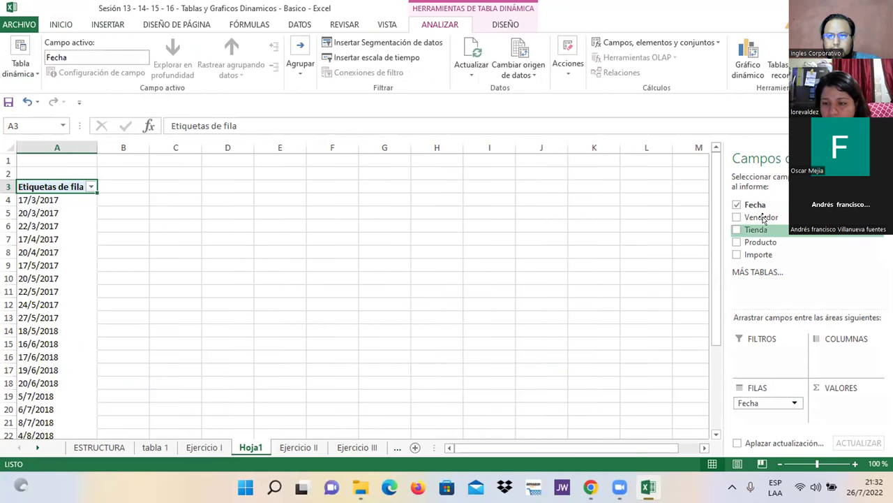
{"action": "left_click_drag", "start_coordinate": [759, 250], "coordinate": [838, 398]}
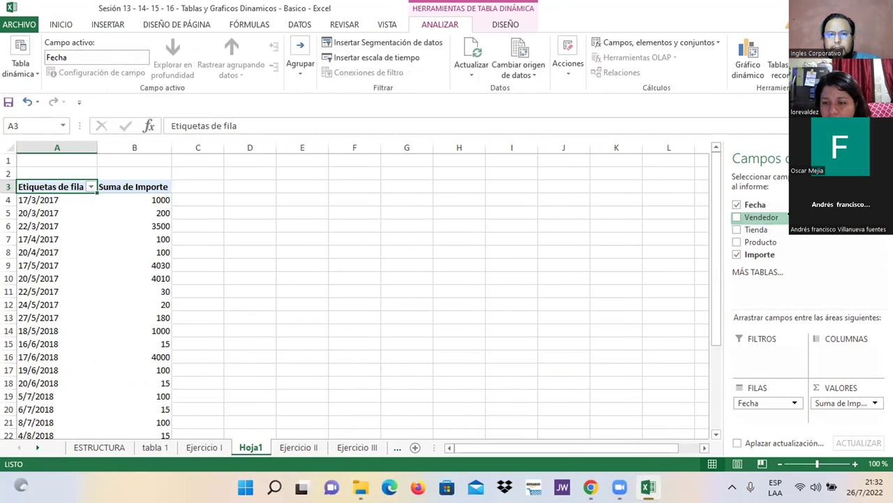
{"action": "left_click_drag", "start_coordinate": [778, 230], "coordinate": [841, 363]}
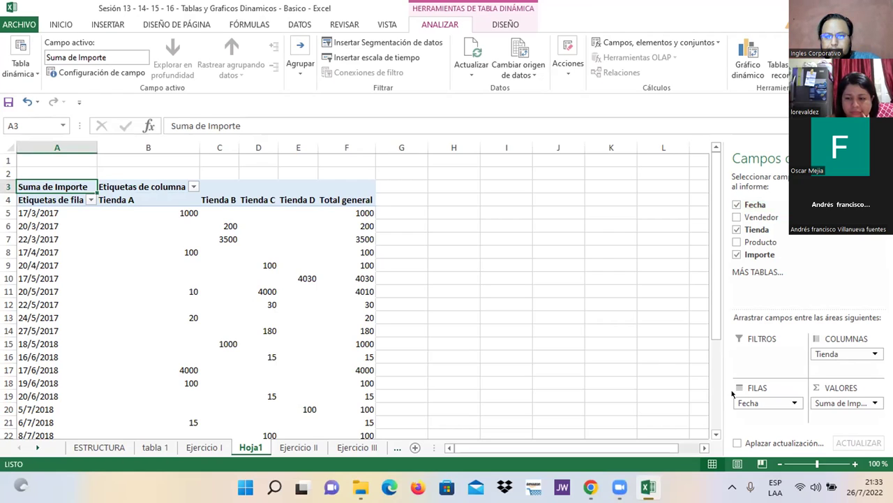
{"action": "left_click", "coordinate": [793, 403]}
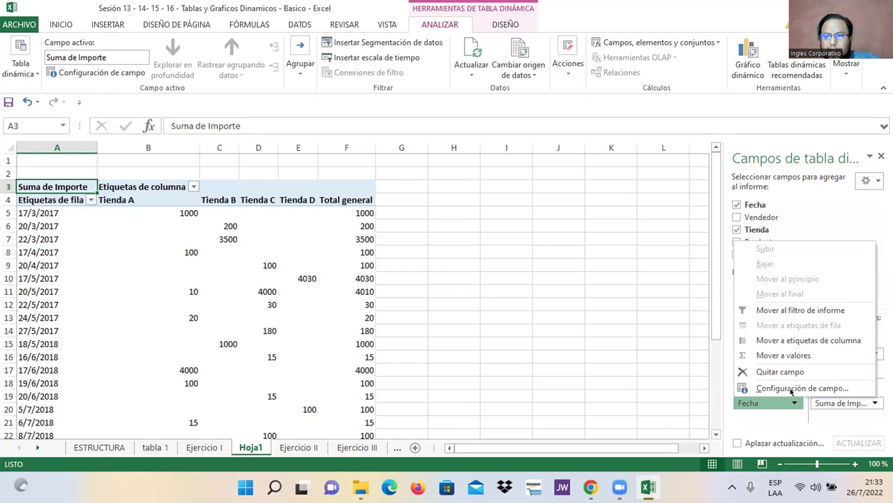
{"action": "left_click", "coordinate": [791, 388]}
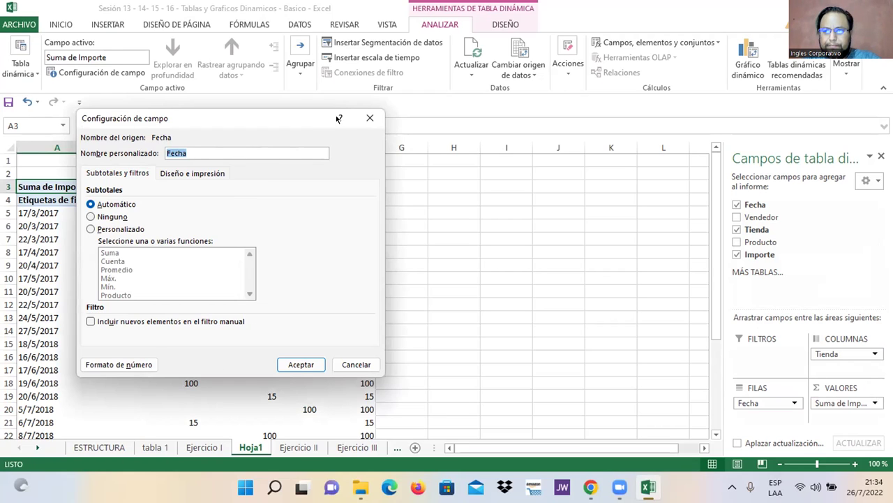
{"action": "left_click", "coordinate": [349, 359]}
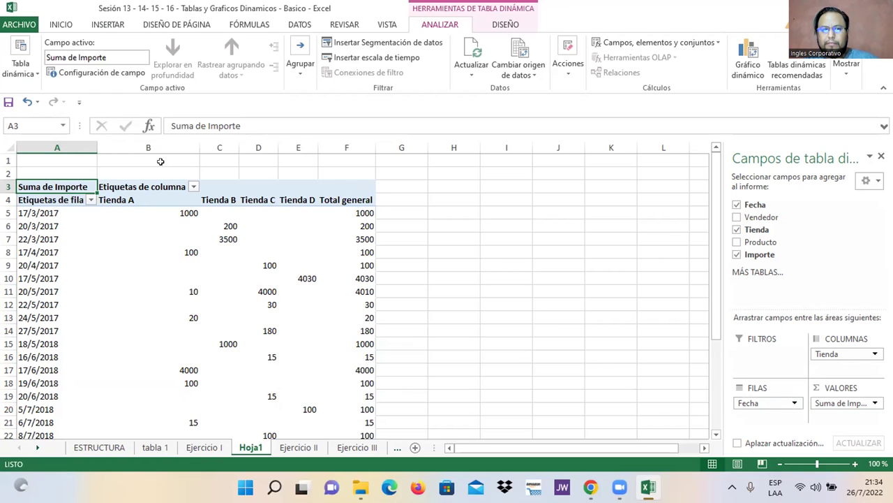
Select a cell in the empty pivot and toggle the field list's Herramientas layout menu.
{"action": "left_click", "coordinate": [193, 185]}
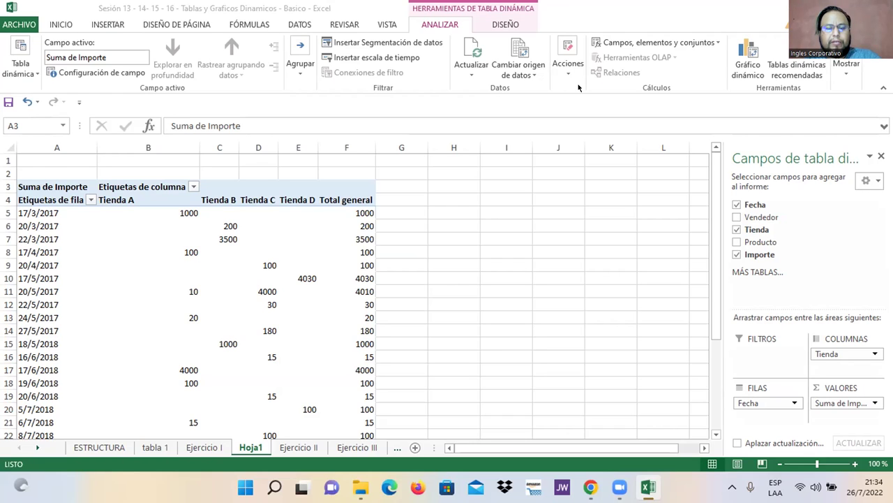
{"action": "left_click", "coordinate": [876, 183]}
{"action": "left_click", "coordinate": [876, 183]}
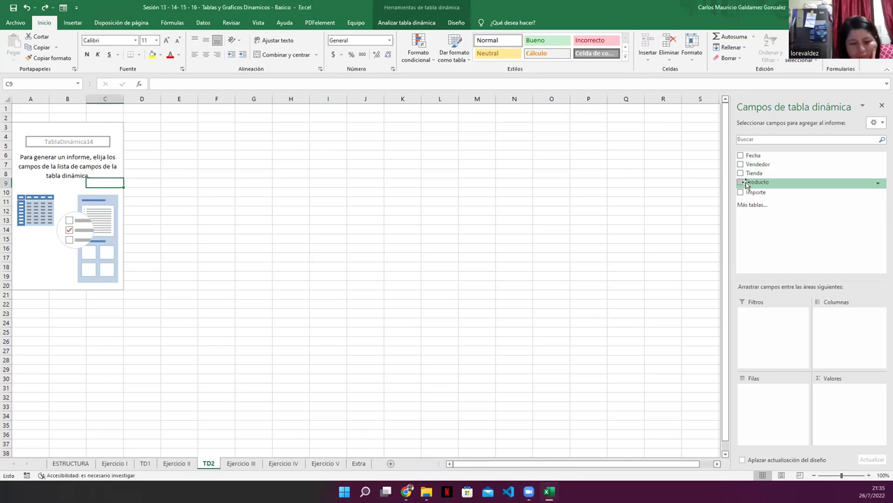
Add Fecha to the TD2 pivot rows grouped by year, then remove the Trimestres field.
{"action": "left_click", "coordinate": [741, 155]}
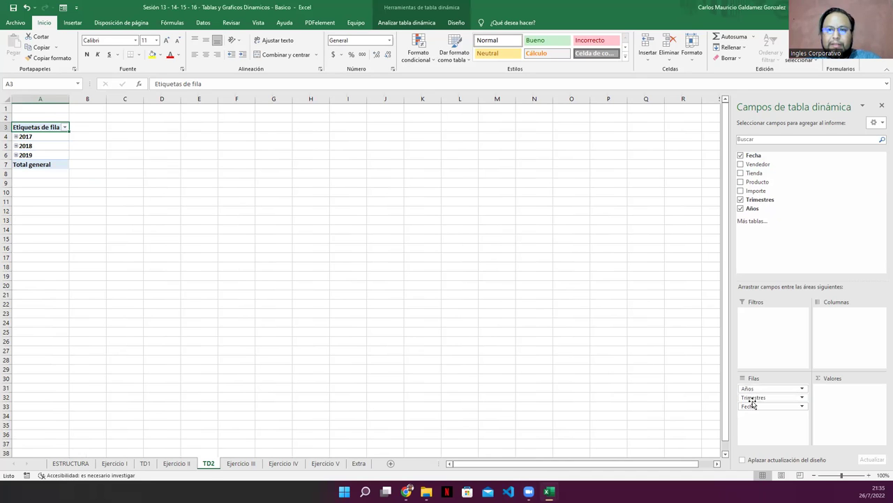
{"action": "left_click", "coordinate": [801, 397]}
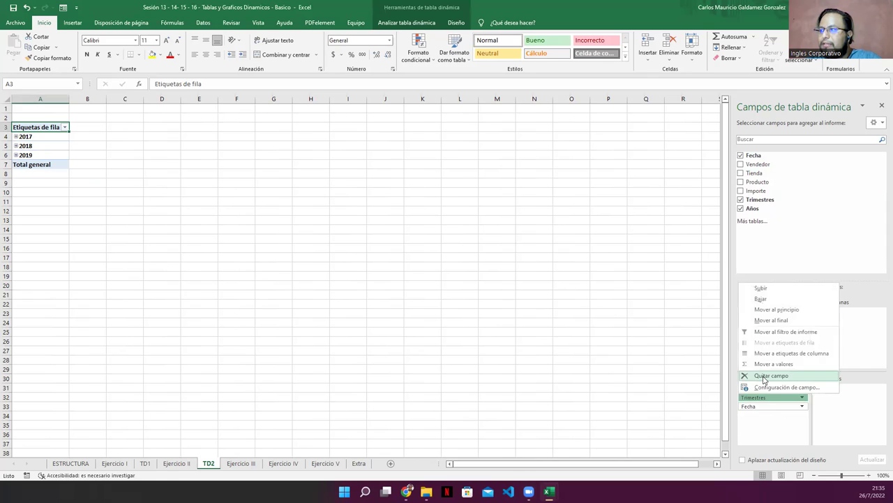
{"action": "left_click", "coordinate": [765, 377]}
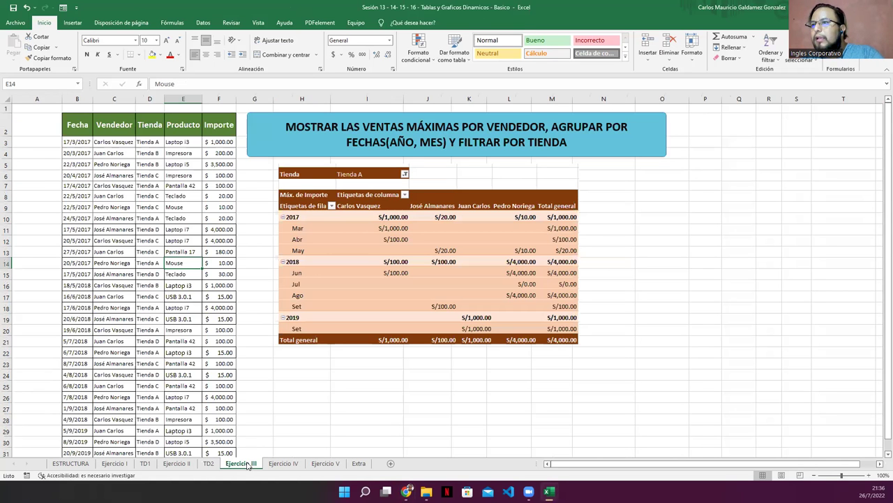
Flip between the TD2, Ejercicio II and Ejercicio III sheets, ending on TD2.
{"action": "left_click", "coordinate": [208, 463]}
{"action": "left_click", "coordinate": [238, 467]}
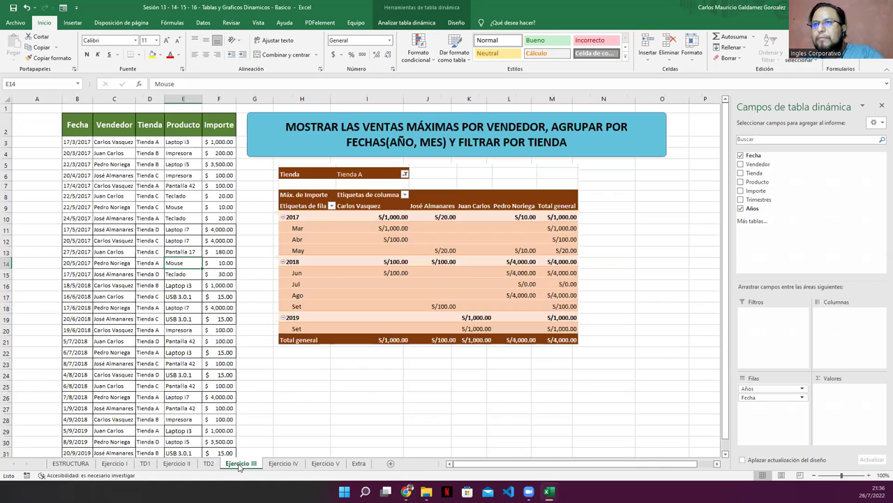
{"action": "key", "text": "ctrl+Page_Up"}
{"action": "key", "text": "ctrl+Page_Up"}
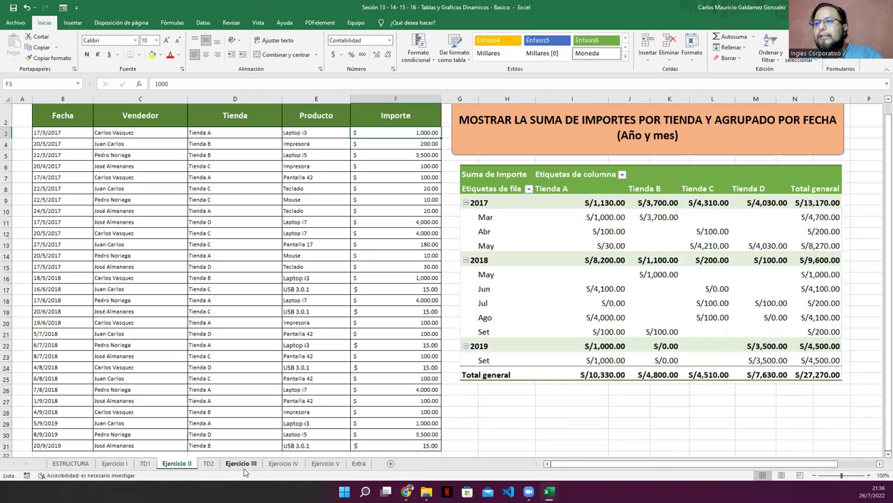
{"action": "left_click", "coordinate": [242, 464]}
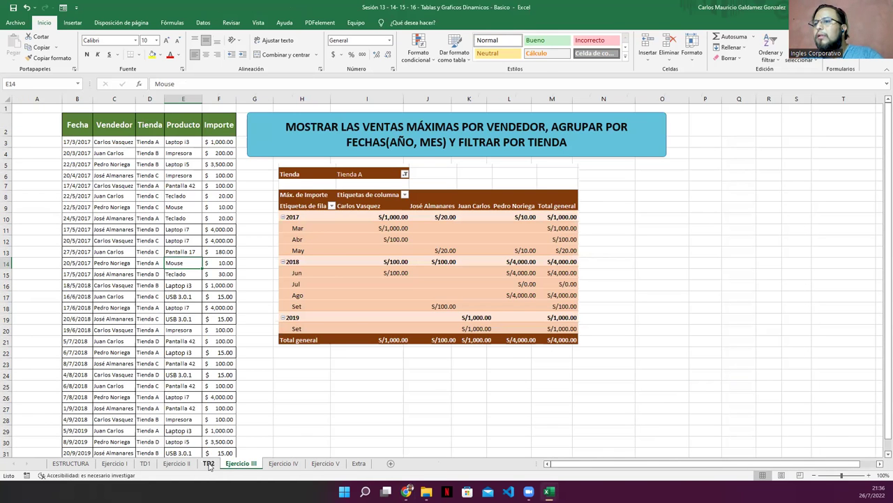
{"action": "left_click", "coordinate": [208, 464]}
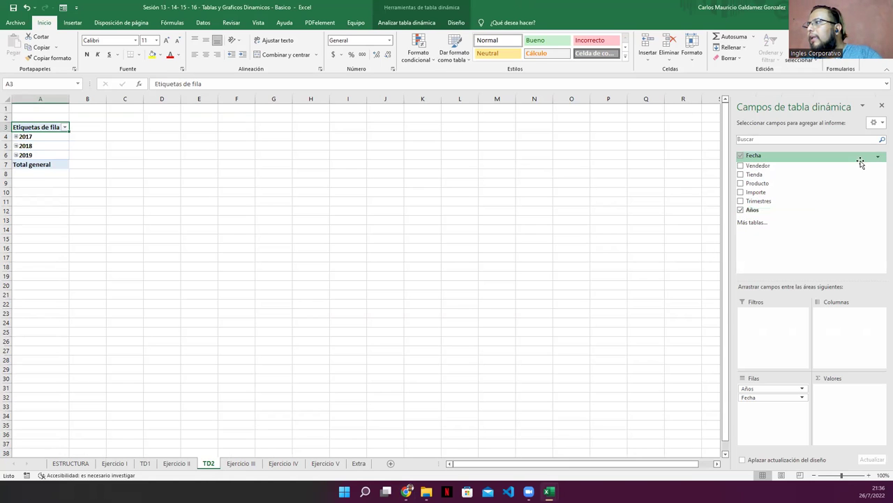
Check the Fecha filter dropdown without changes, then untick Fecha and Años in the field list.
{"action": "left_click", "coordinate": [877, 157]}
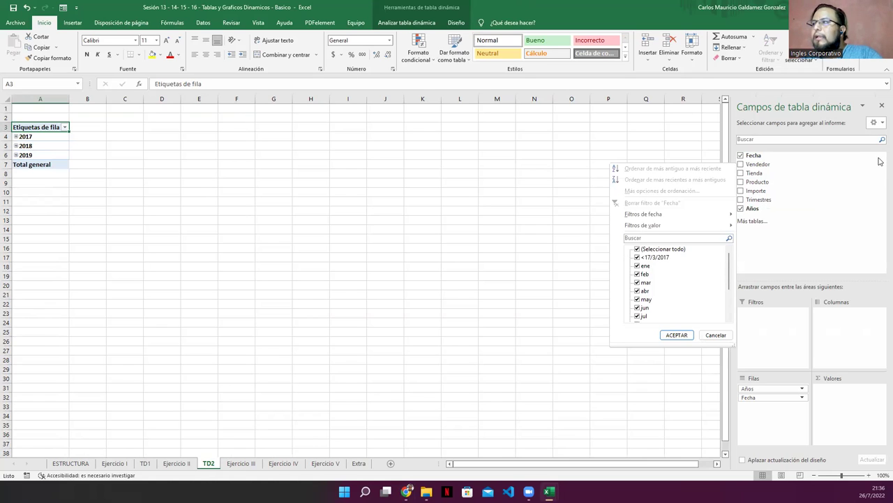
{"action": "left_click", "coordinate": [715, 335]}
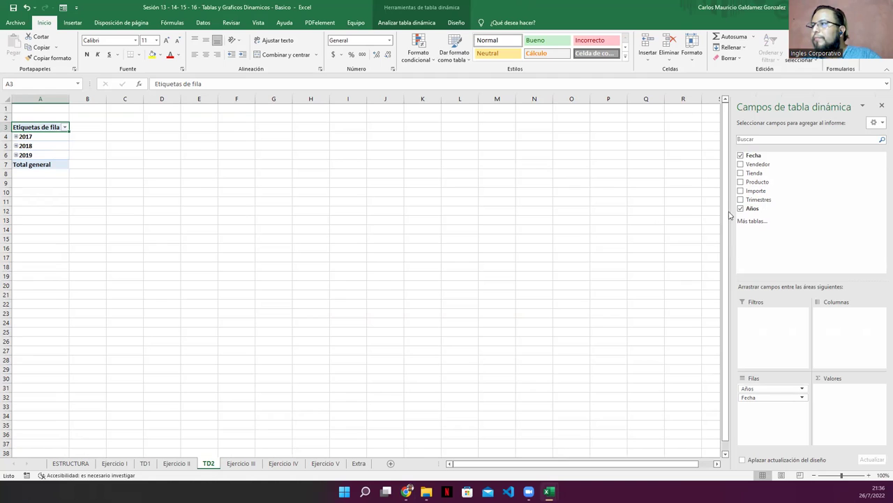
{"action": "left_click", "coordinate": [741, 156]}
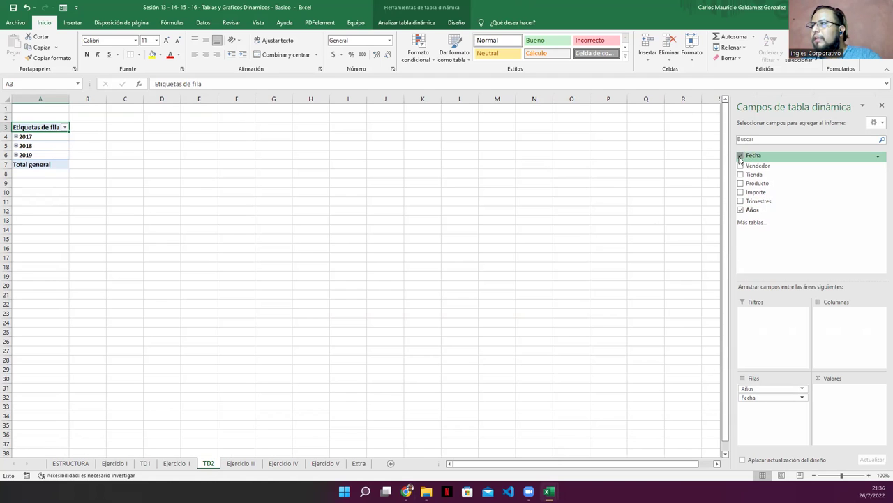
{"action": "left_click", "coordinate": [740, 209]}
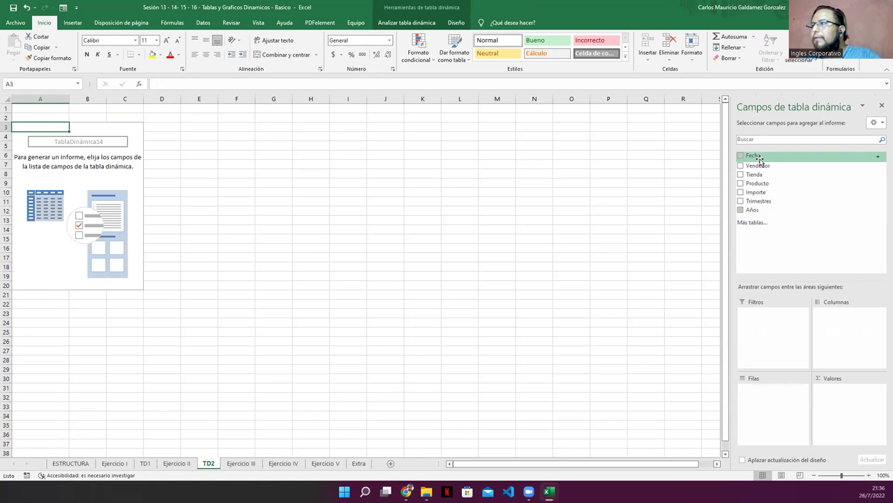
Open the Fecha field's sort and filter dropdown in the PivotTable Fields pane and browse its options.
{"action": "left_click", "coordinate": [878, 156]}
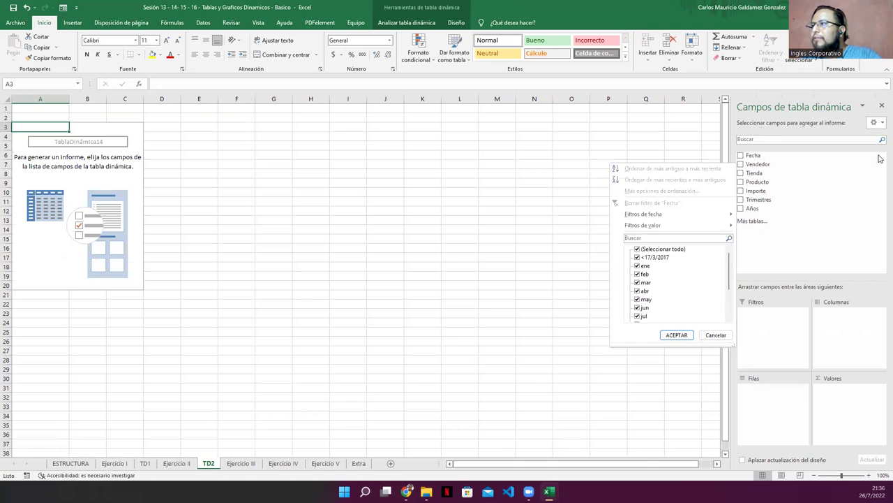
{"action": "scroll", "coordinate": [632, 279], "scroll_direction": "down", "scroll_amount": 3}
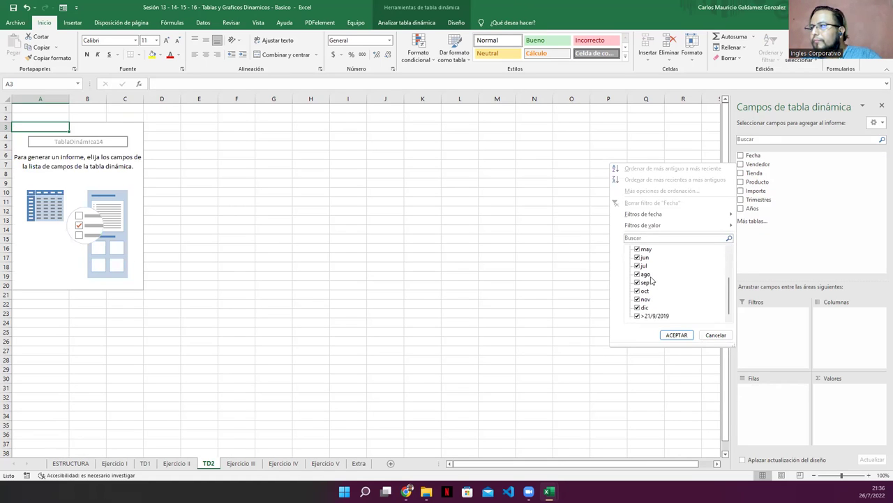
{"action": "scroll", "coordinate": [658, 283], "scroll_direction": "up", "scroll_amount": 3}
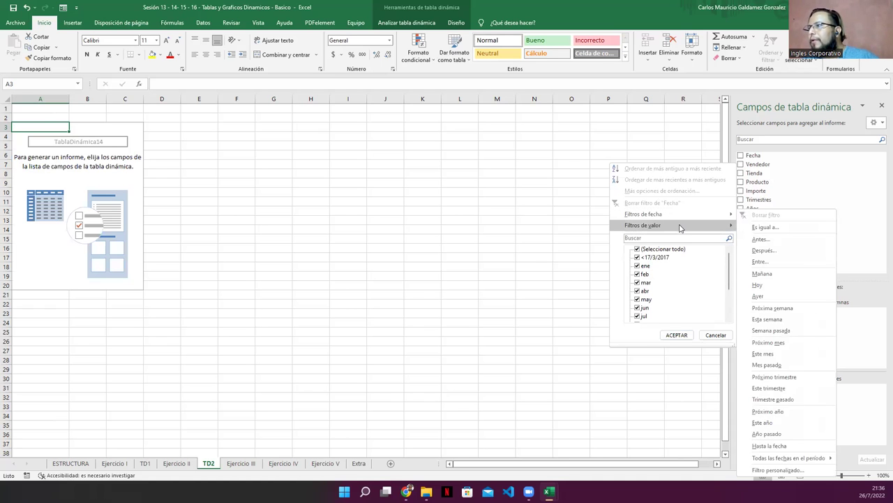
{"action": "mouse_move", "coordinate": [680, 227]}
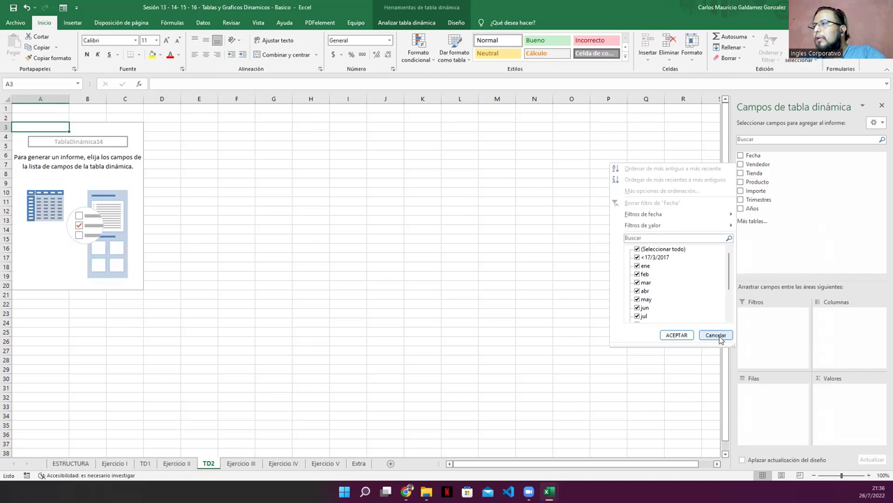
Dismiss the Fecha filter choices without filtering, leaving TD2's pivot table empty.
{"action": "left_click", "coordinate": [718, 335]}
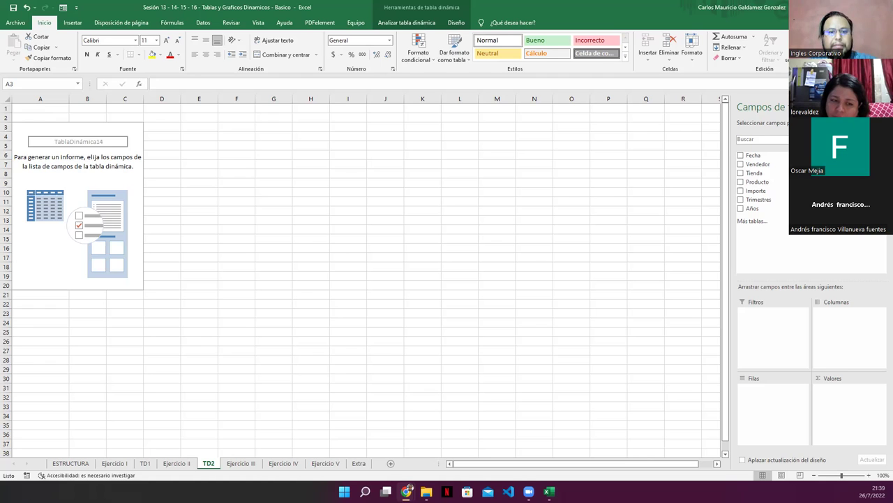
{"action": "left_click", "coordinate": [55, 239]}
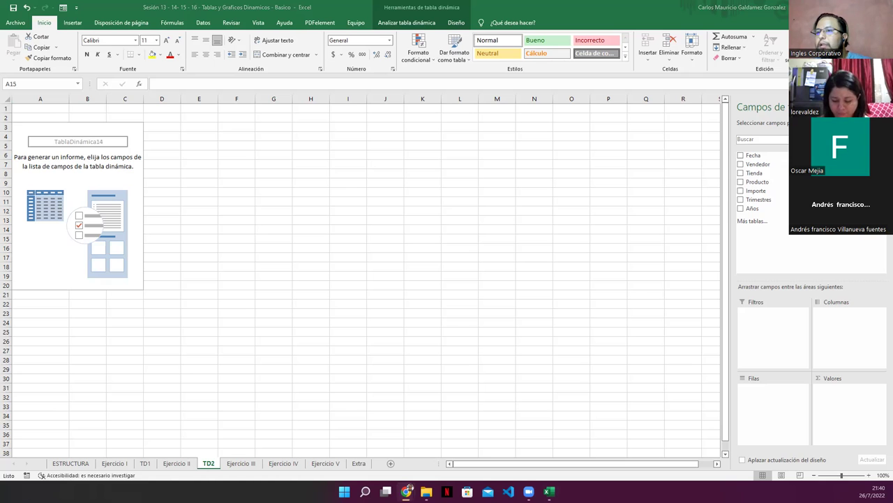
Group TD2's pivot rows by Fecha and drop the Trimestres row field.
{"action": "left_click", "coordinate": [169, 468]}
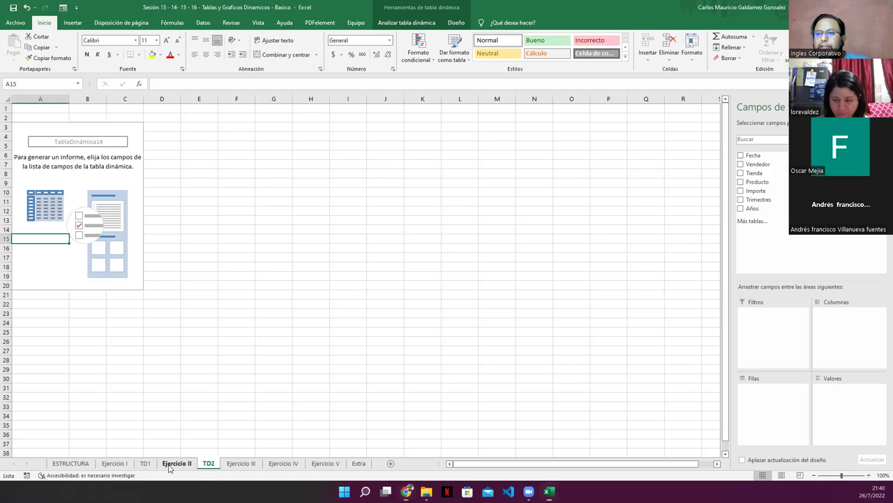
{"action": "left_click", "coordinate": [169, 467]}
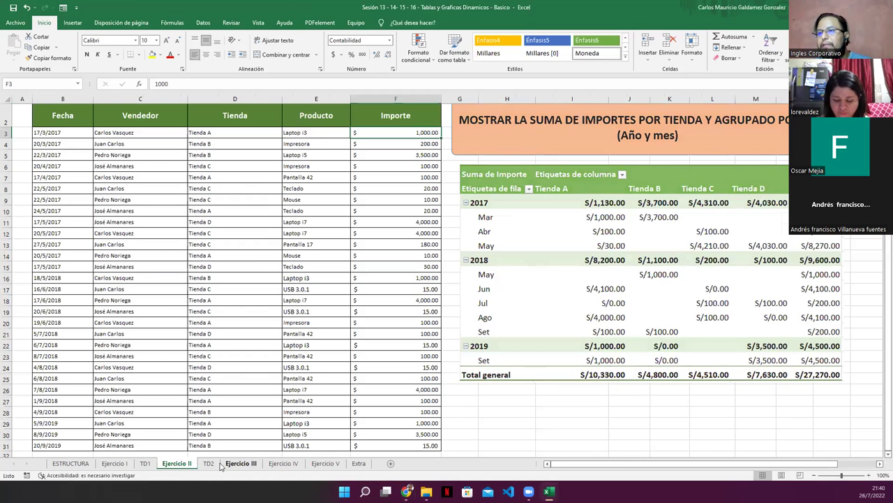
{"action": "left_click", "coordinate": [207, 465]}
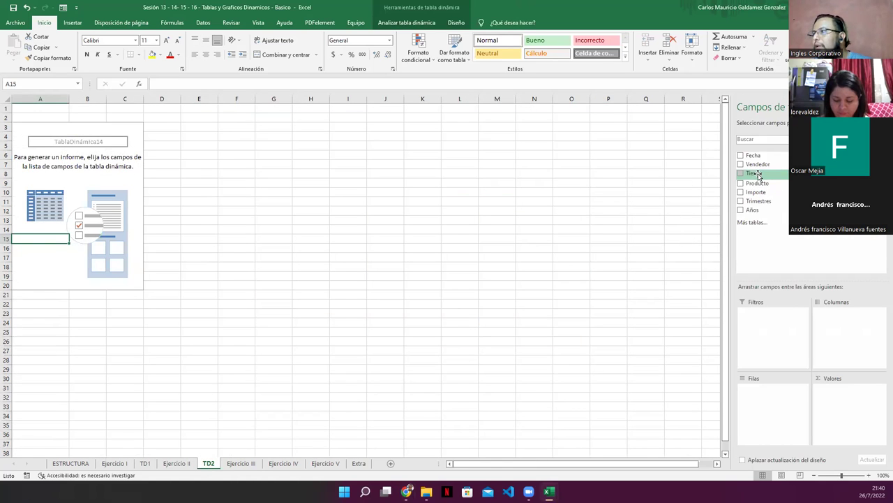
{"action": "left_click", "coordinate": [180, 466]}
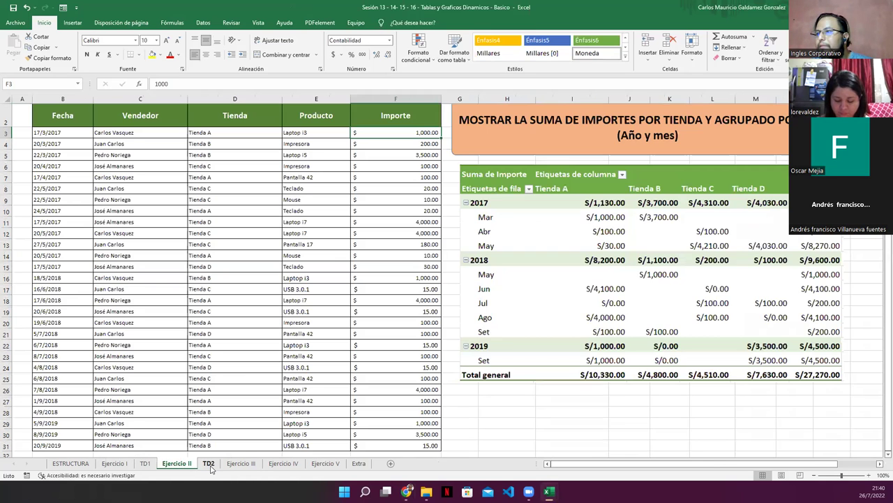
{"action": "left_click", "coordinate": [209, 465]}
{"action": "left_click_drag", "start_coordinate": [754, 155], "coordinate": [764, 415]}
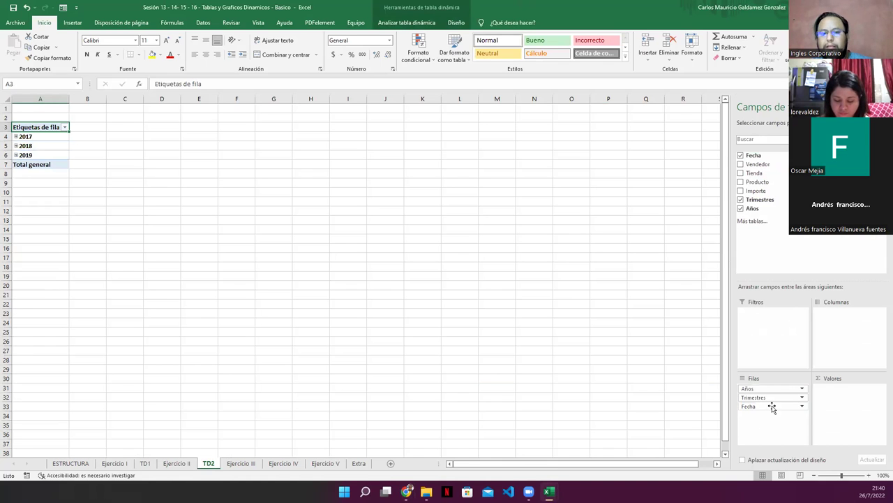
{"action": "left_click", "coordinate": [801, 398]}
{"action": "left_click", "coordinate": [761, 381]}
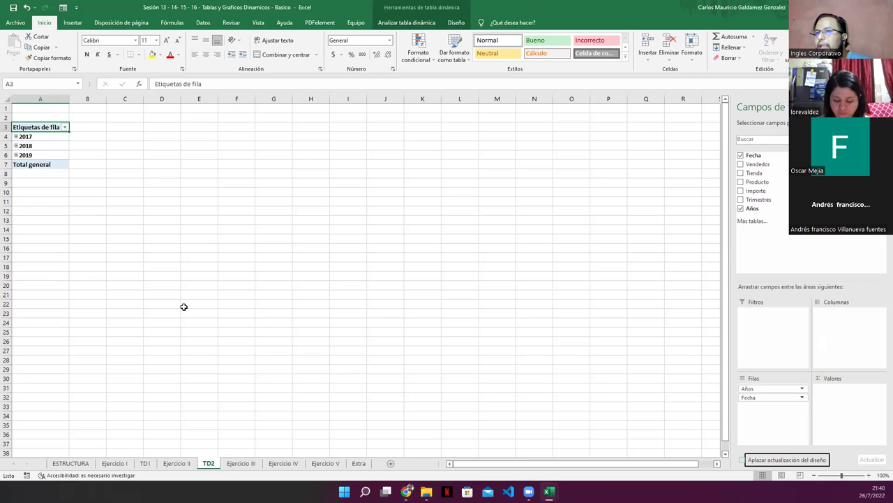
Put each Tienda in its own column and expand 2017, 2018 and 2019 into months.
{"action": "left_click", "coordinate": [180, 464]}
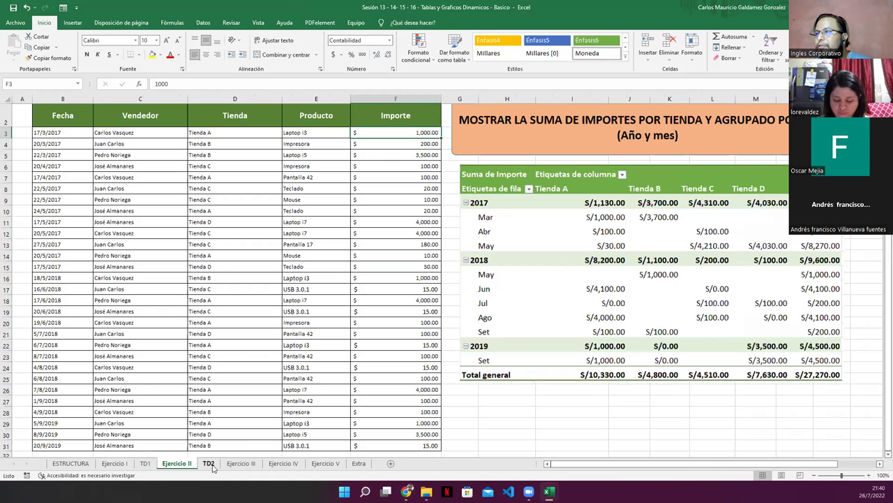
{"action": "left_click", "coordinate": [208, 463]}
{"action": "left_click_drag", "start_coordinate": [755, 173], "coordinate": [822, 324]}
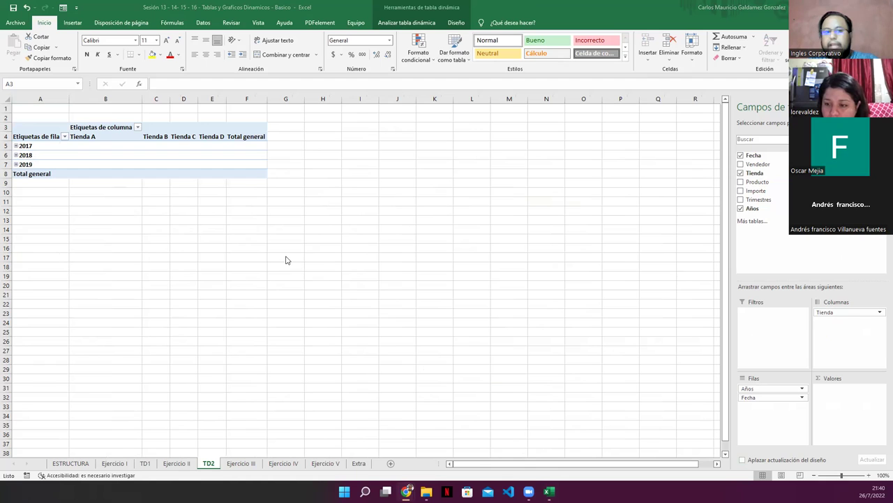
{"action": "left_click", "coordinate": [16, 150]}
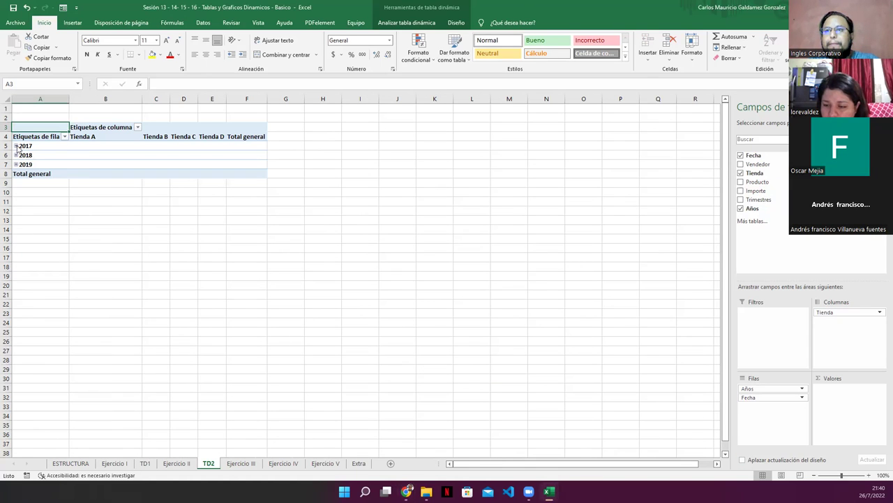
{"action": "left_click", "coordinate": [15, 146]}
{"action": "left_click", "coordinate": [16, 182]}
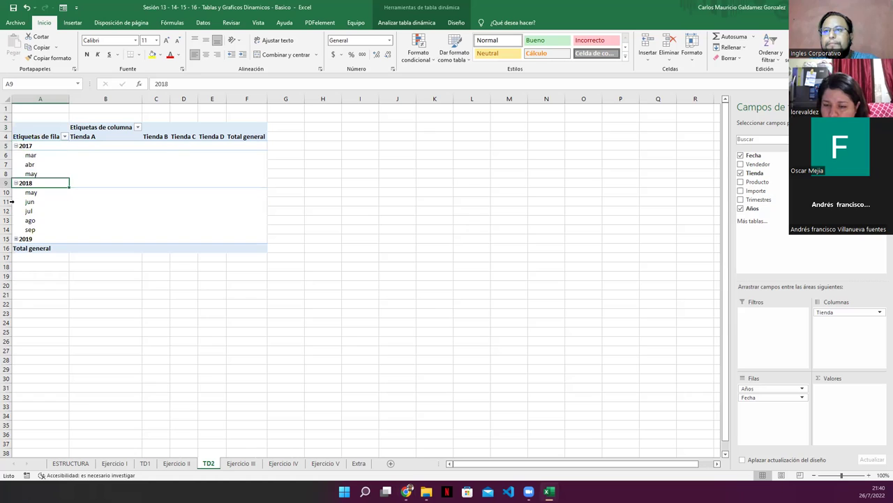
{"action": "left_click", "coordinate": [15, 239]}
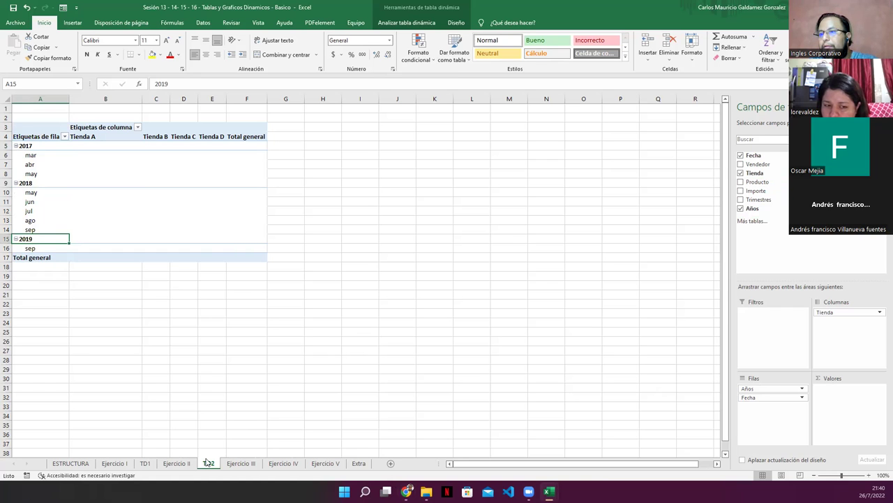
Sum Importe in the pivot values, matching the Ejercicio II example.
{"action": "left_click", "coordinate": [176, 464]}
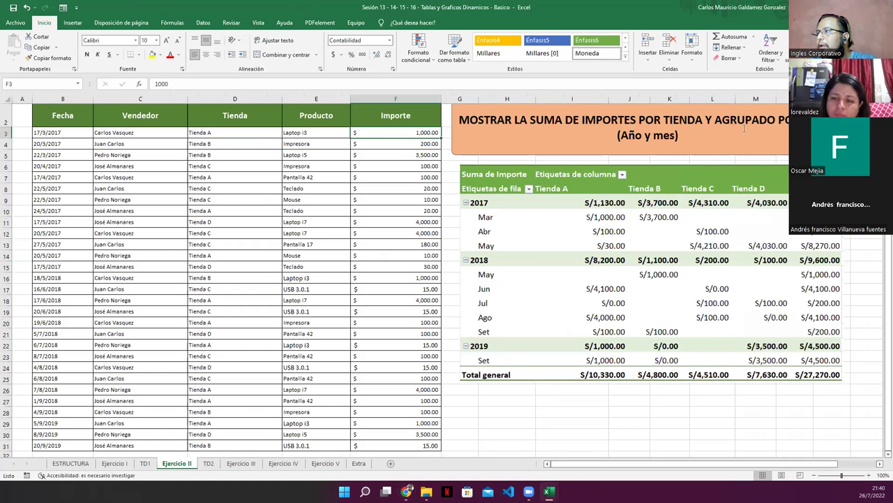
{"action": "left_click", "coordinate": [208, 464]}
{"action": "left_click_drag", "start_coordinate": [756, 191], "coordinate": [843, 412]}
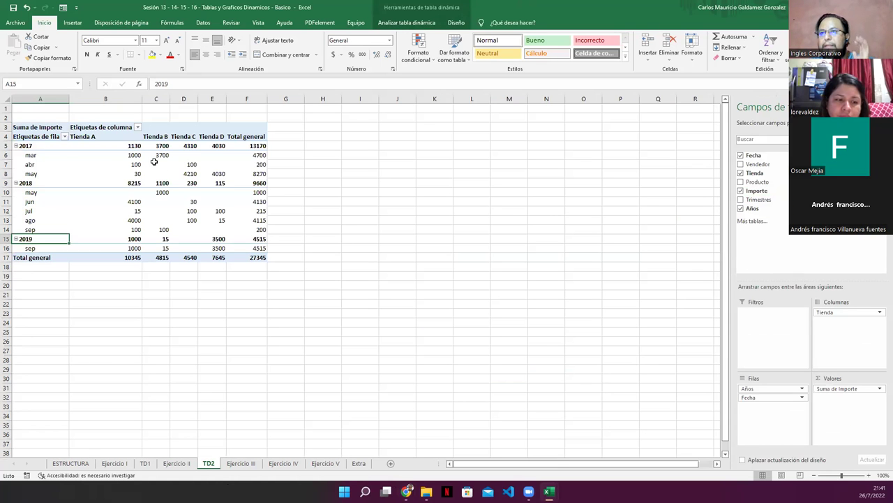
Format TD2's amounts B5:F17 as Contabilidad ($), then switch to the Ejercicio III sheet.
{"action": "mouse_move", "coordinate": [116, 147]}
{"action": "left_mouse_down"}
{"action": "mouse_move", "coordinate": [243, 232]}
{"action": "mouse_move", "coordinate": [252, 248]}
{"action": "left_mouse_up"}
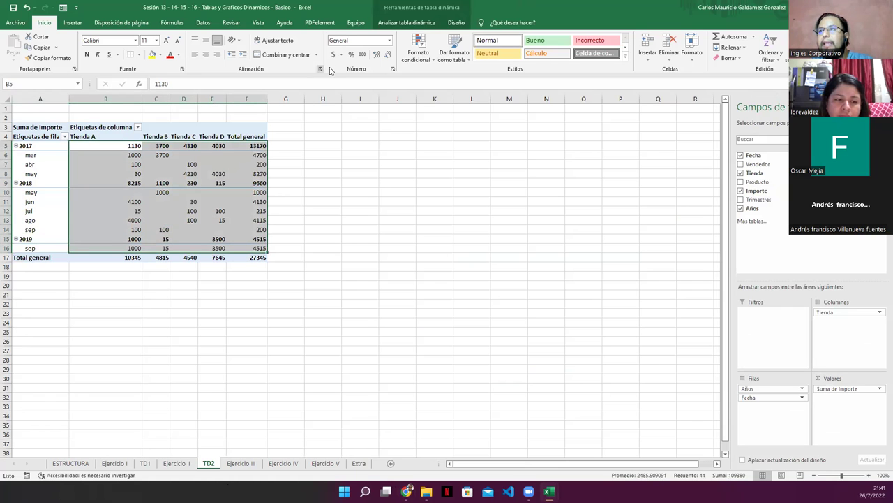
{"action": "key", "text": "shift+Down"}
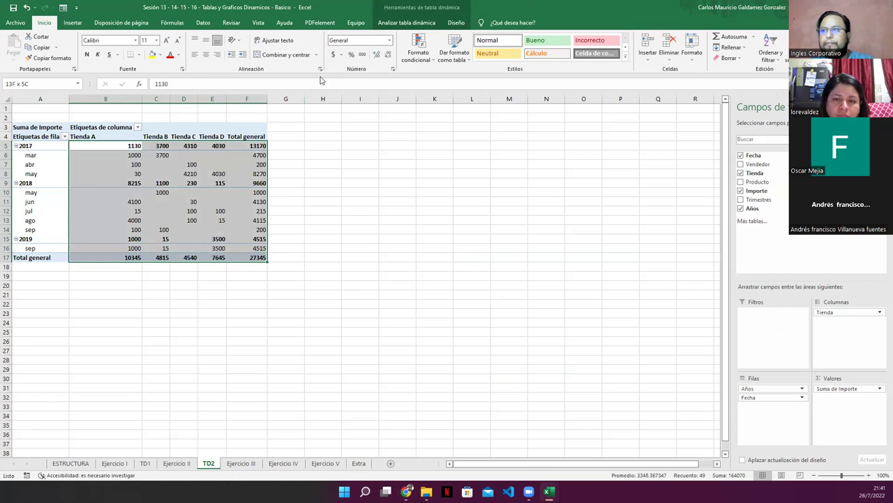
{"action": "left_click", "coordinate": [333, 55]}
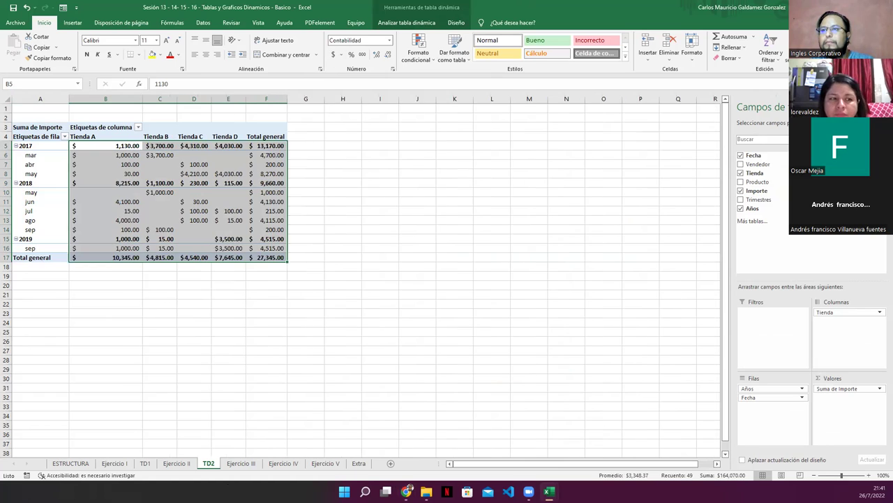
{"action": "left_click", "coordinate": [105, 145]}
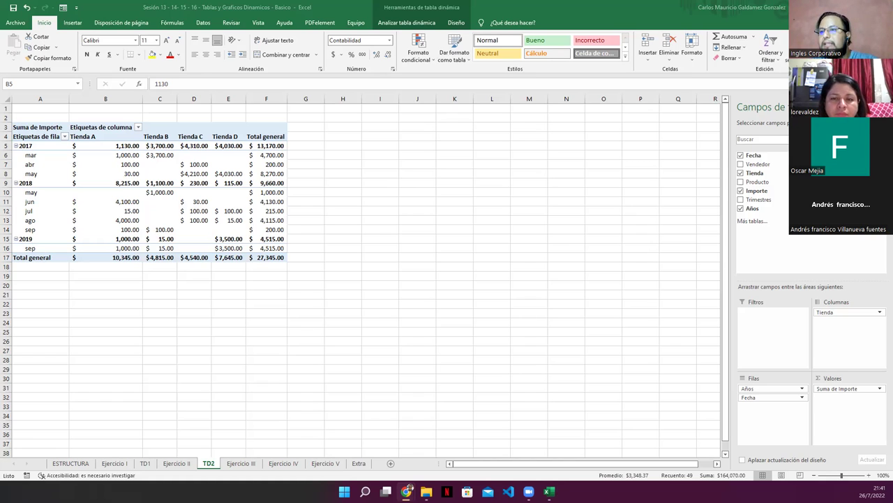
{"action": "key", "text": "ctrl+shift+End"}
{"action": "left_click", "coordinate": [240, 464]}
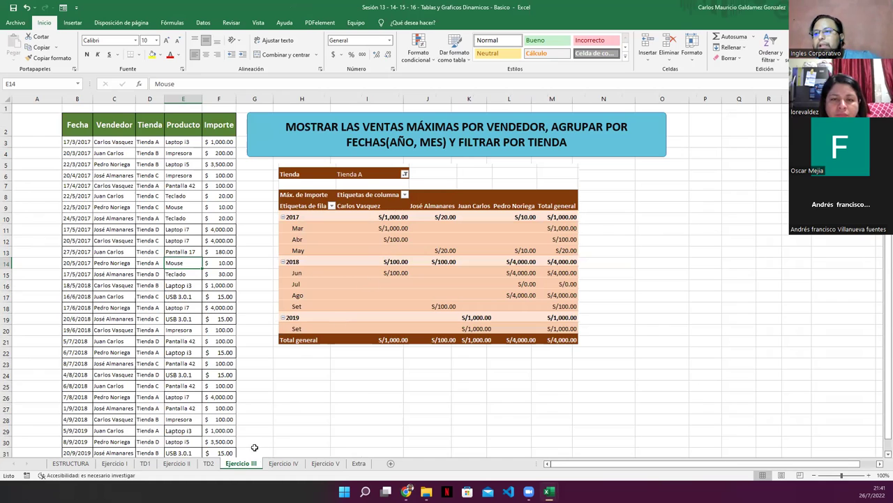
{"action": "left_click", "coordinate": [148, 254]}
{"action": "key", "text": "ctrl+c"}
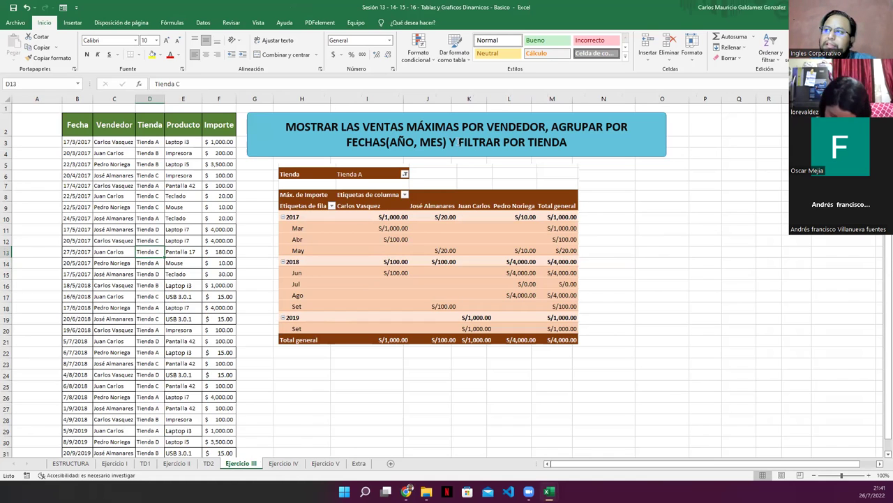
{"action": "left_click_drag", "start_coordinate": [449, 143], "coordinate": [563, 148]}
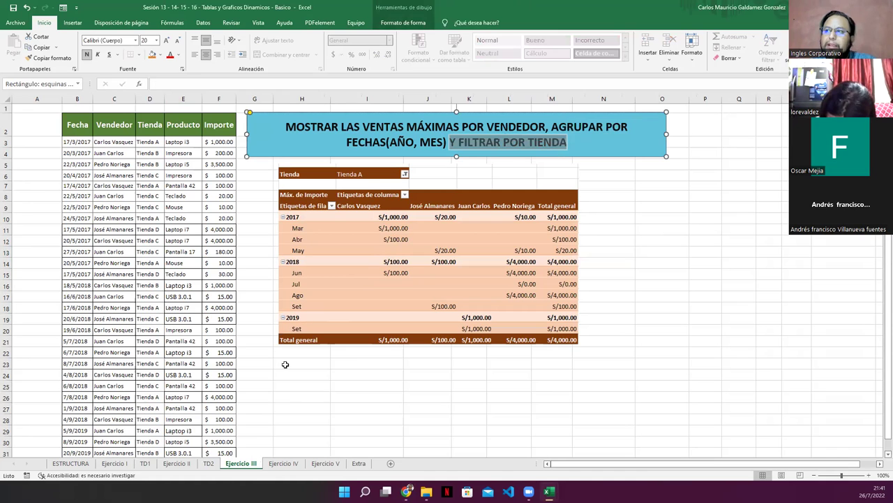
{"action": "left_click", "coordinate": [208, 463]}
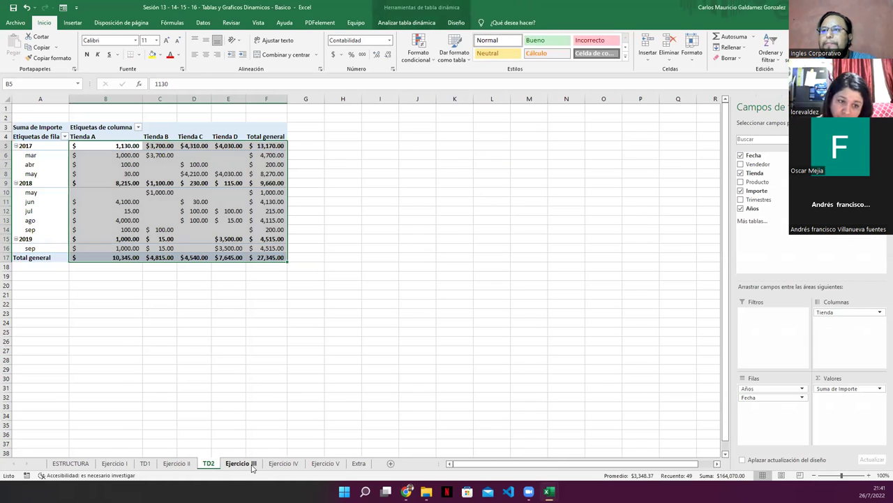
{"action": "left_click", "coordinate": [241, 463]}
{"action": "left_click", "coordinate": [208, 465]}
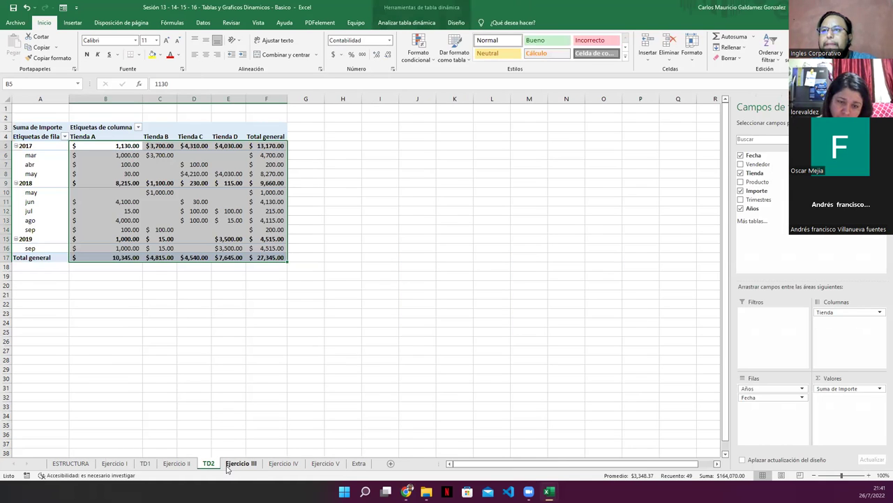
{"action": "left_click", "coordinate": [237, 464]}
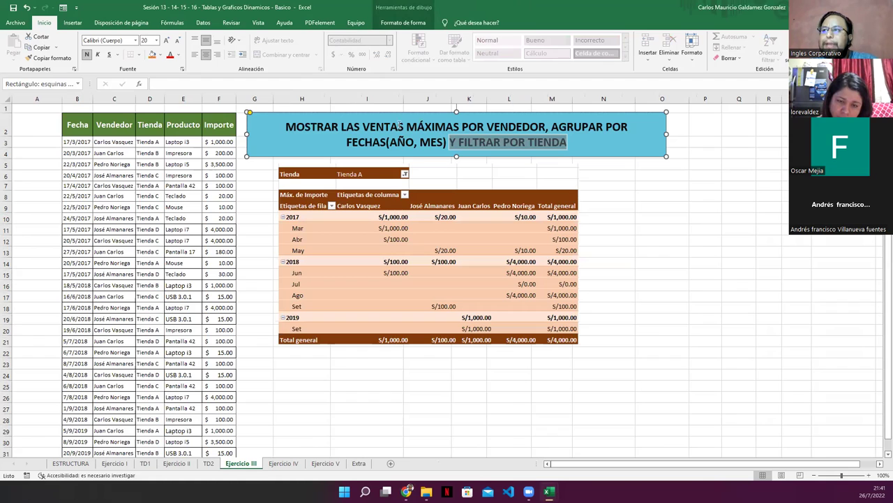
{"action": "left_click_drag", "start_coordinate": [415, 129], "coordinate": [470, 129]}
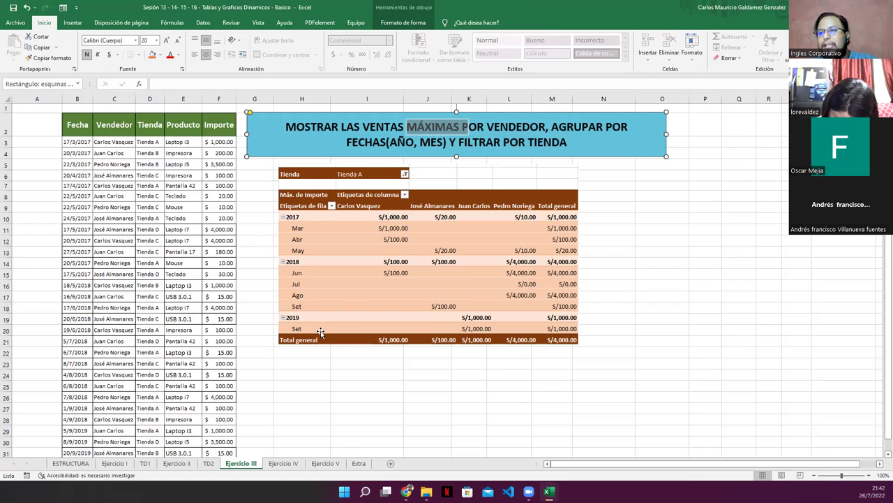
{"action": "left_click", "coordinate": [137, 330]}
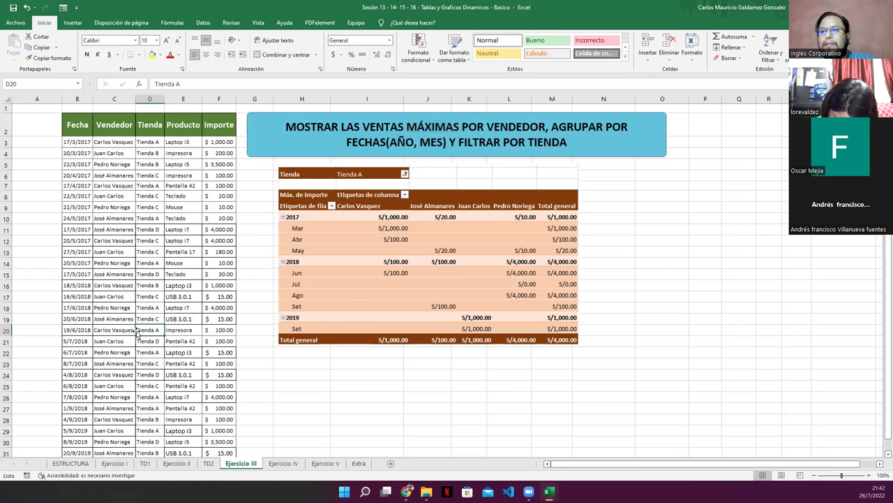
{"action": "left_click", "coordinate": [73, 22]}
Create the pivot table from the sales range on a new sheet named TD3.
{"action": "left_click", "coordinate": [18, 43]}
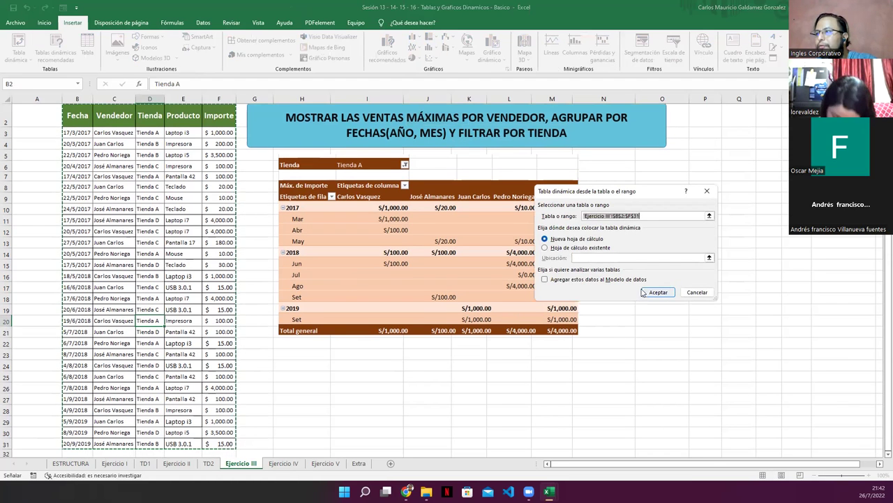
{"action": "left_click", "coordinate": [656, 292]}
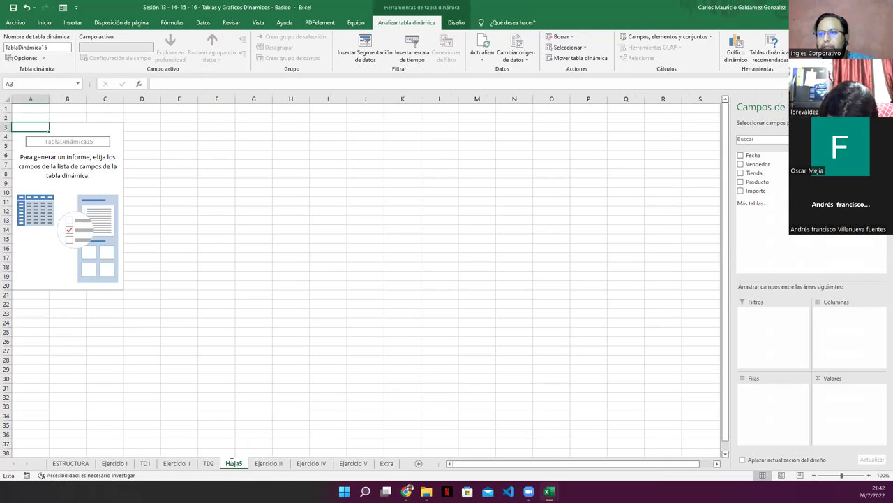
{"action": "double_click", "coordinate": [232, 461]}
{"action": "type", "text": "TD3"}
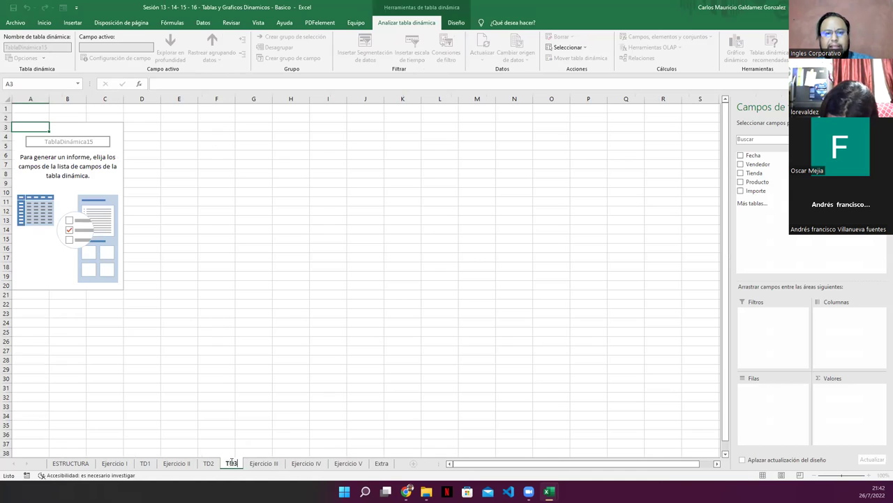
{"action": "key", "text": "Return"}
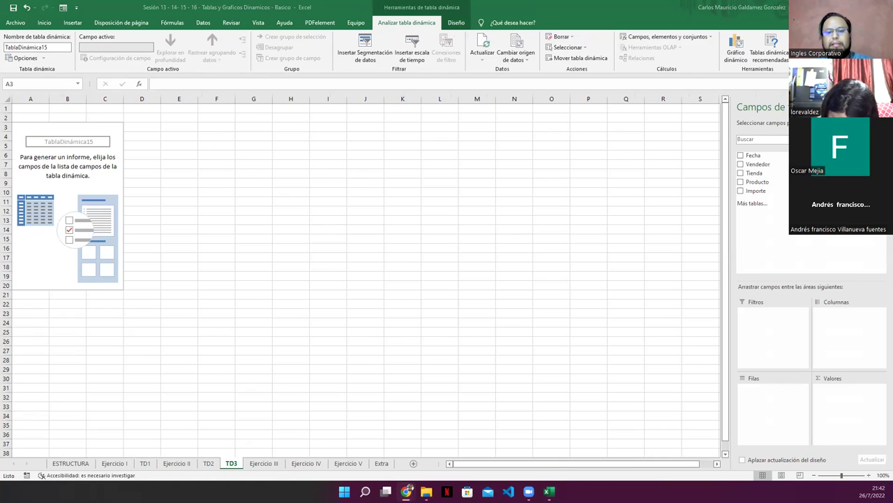
{"action": "left_click", "coordinate": [232, 466]}
Move the TD3 sheet tab to sit right after Ejercicio III.
{"action": "left_click_drag", "start_coordinate": [231, 466], "coordinate": [286, 466]}
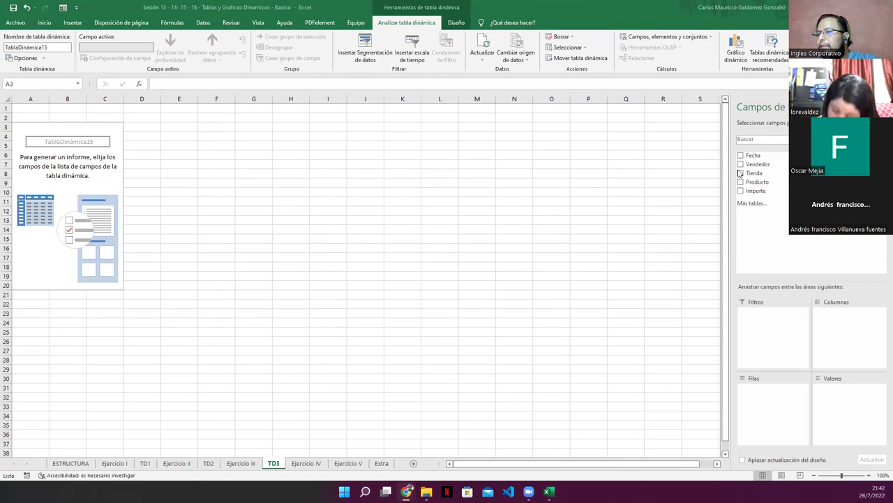
{"action": "left_click", "coordinate": [242, 464]}
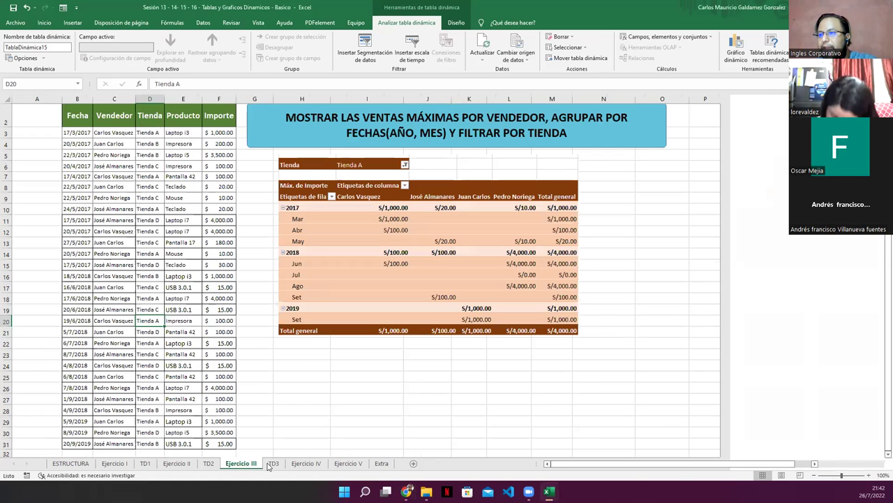
{"action": "left_click", "coordinate": [271, 465]}
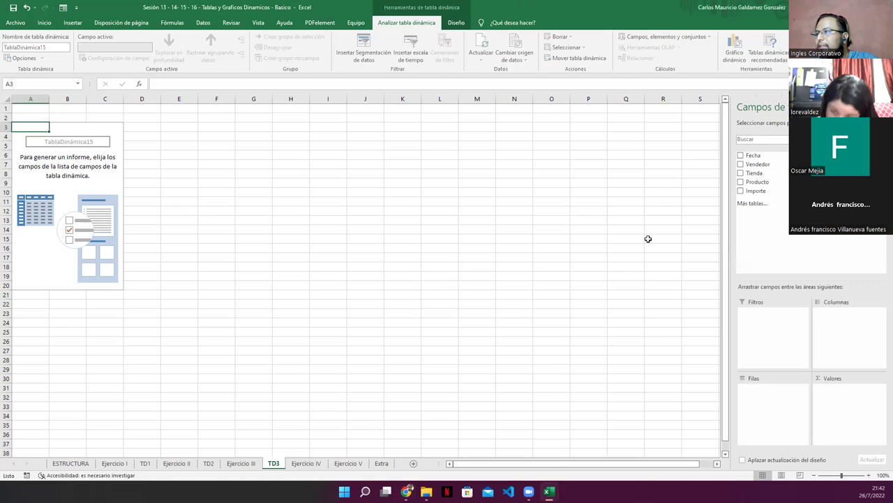
Put Vendedor in columns, Fecha in rows without Trimestres, and sum Importe as values.
{"action": "left_click_drag", "start_coordinate": [758, 164], "coordinate": [841, 322]}
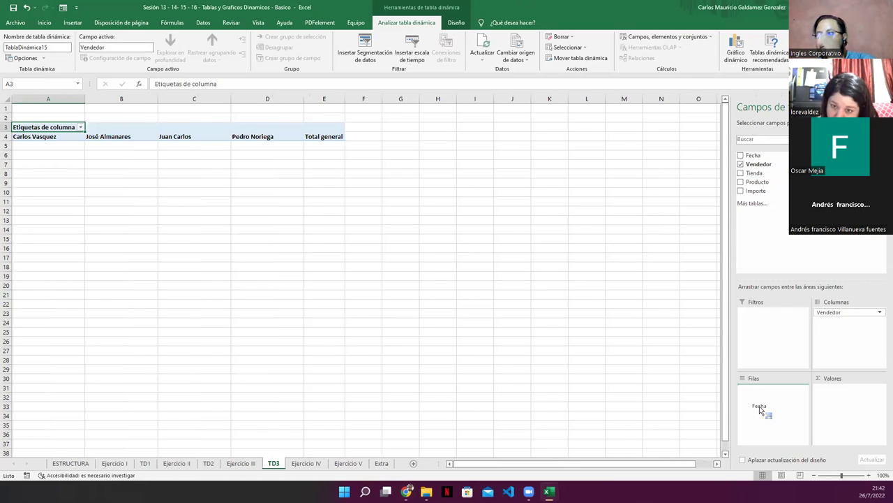
{"action": "left_click_drag", "start_coordinate": [753, 155], "coordinate": [764, 408]}
{"action": "left_click", "coordinate": [789, 399]}
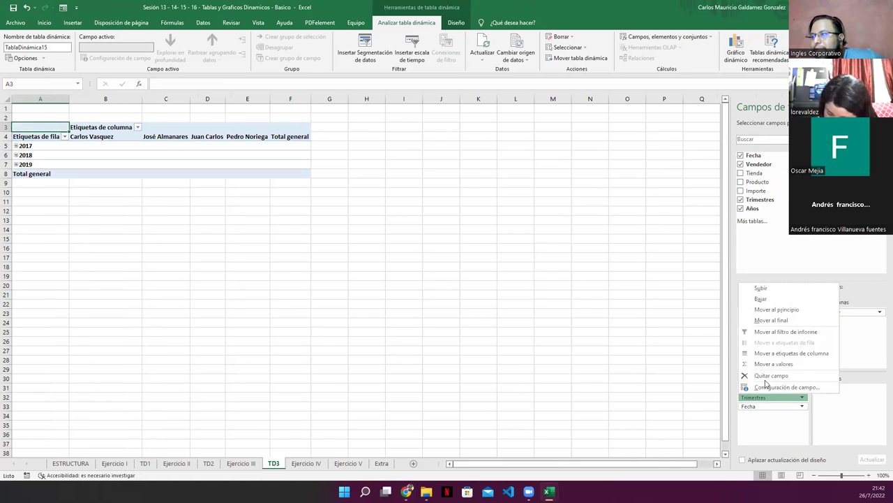
{"action": "left_click", "coordinate": [769, 381]}
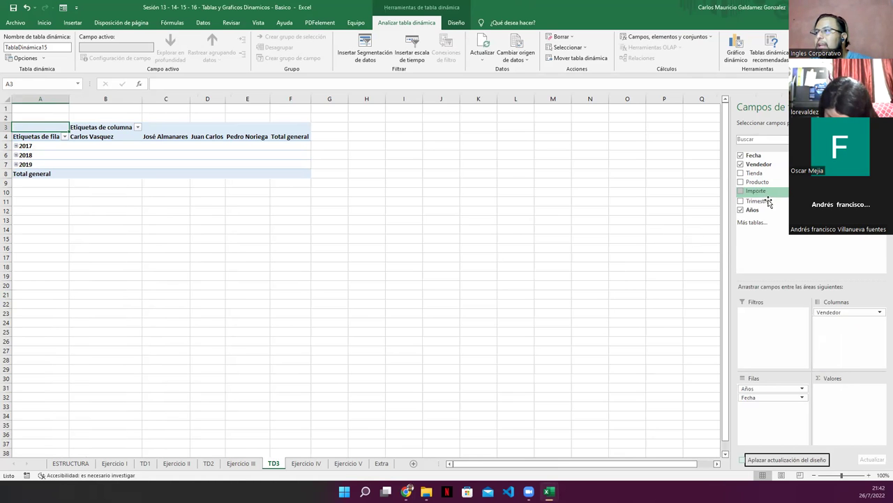
{"action": "left_click_drag", "start_coordinate": [758, 190], "coordinate": [830, 404]}
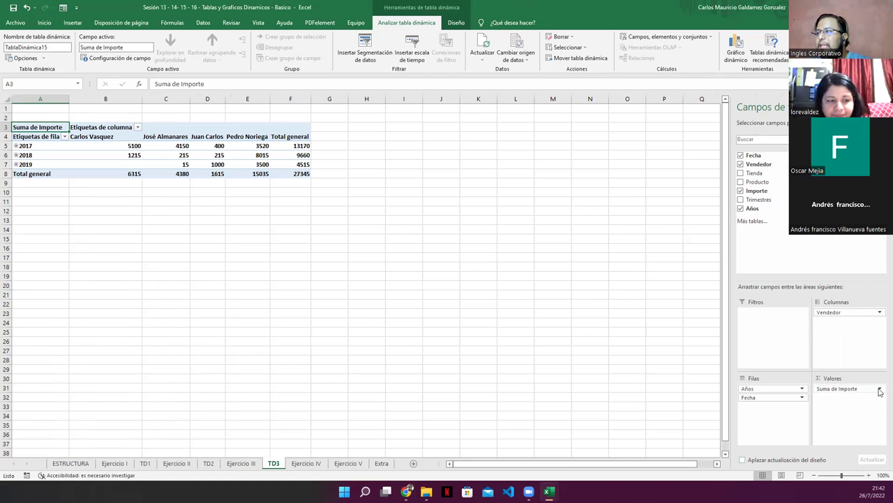
Change the Importe value field summary from Suma to Máx. in the value field settings.
{"action": "left_click", "coordinate": [880, 389]}
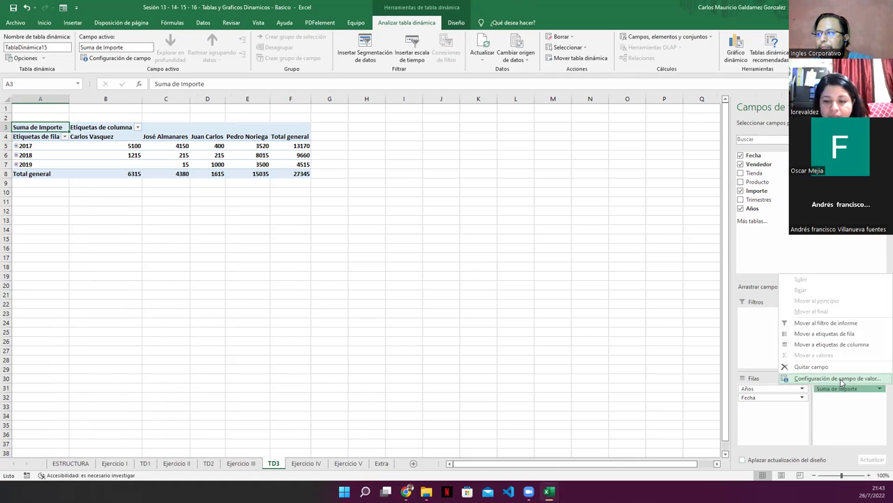
{"action": "left_click", "coordinate": [841, 379]}
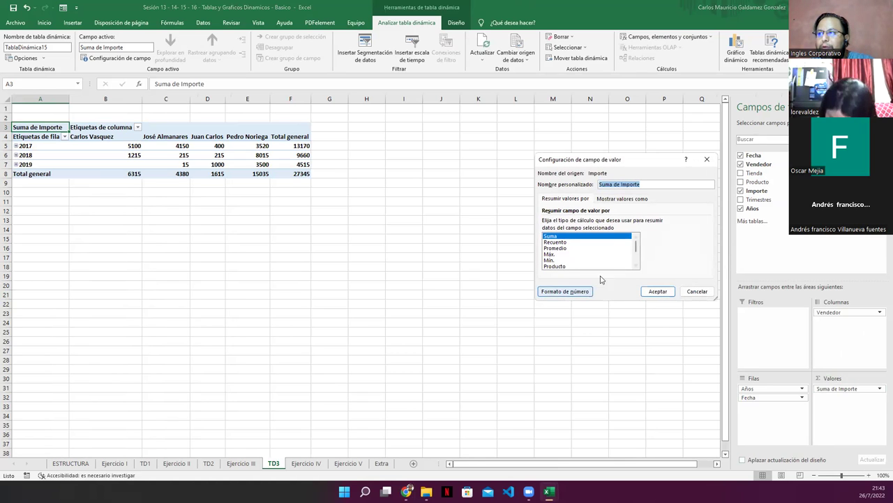
{"action": "left_click", "coordinate": [556, 255]}
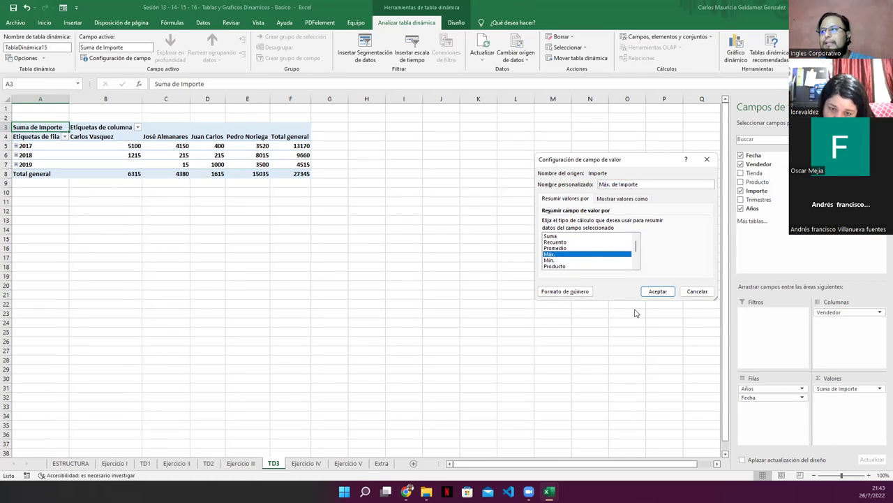
{"action": "left_click", "coordinate": [654, 292]}
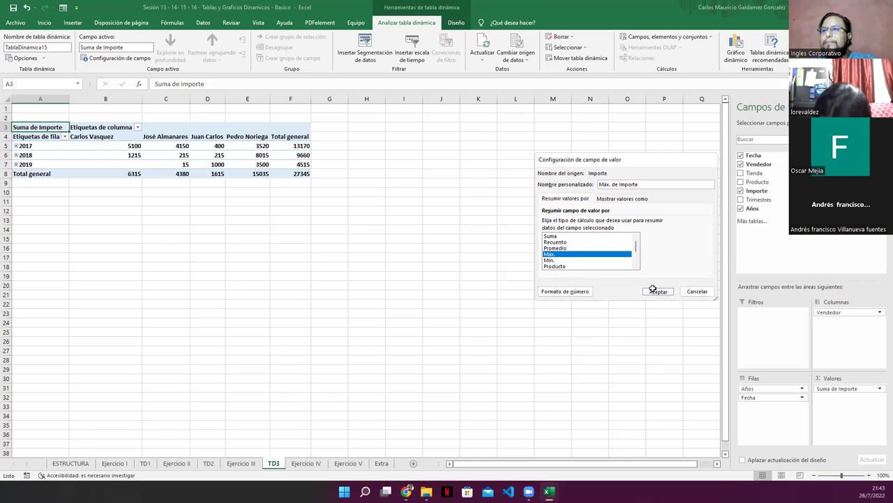
Expand 2017, 2018 and 2019 into months and format values B5:F17 as Contabilidad currency.
{"action": "left_click", "coordinate": [16, 145]}
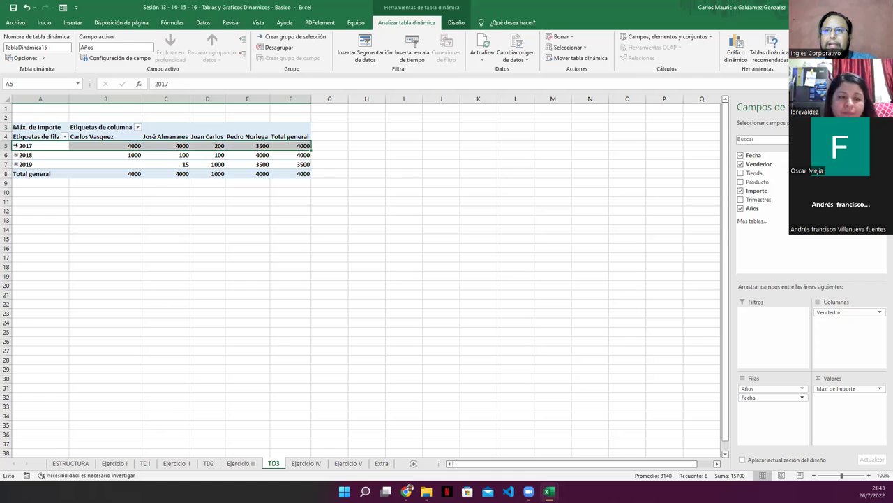
{"action": "left_click", "coordinate": [16, 146]}
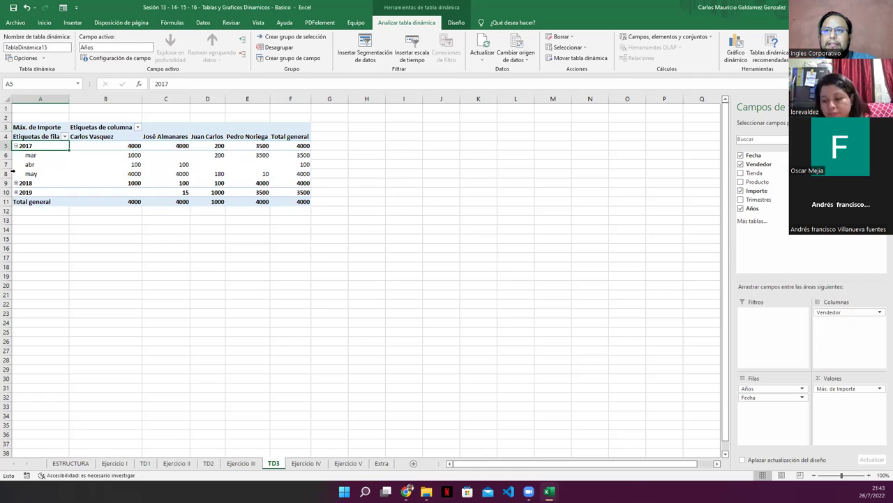
{"action": "left_click", "coordinate": [15, 183]}
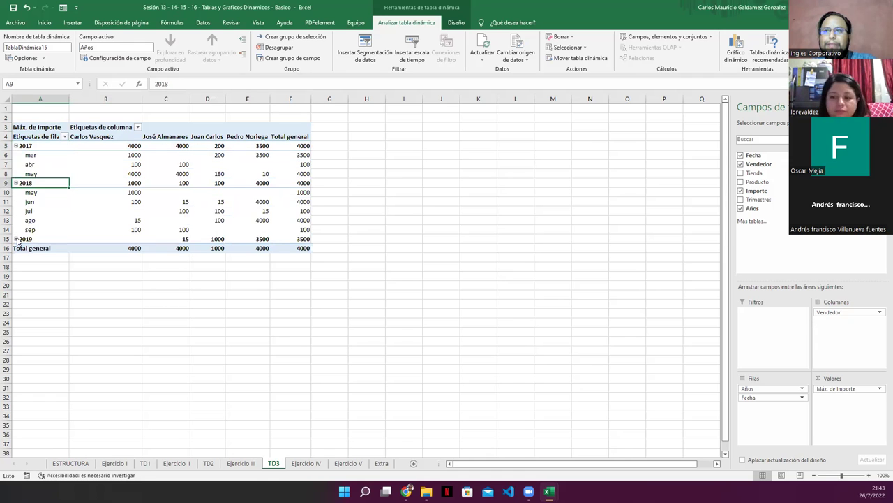
{"action": "left_click", "coordinate": [17, 239]}
{"action": "mouse_move", "coordinate": [96, 147]}
{"action": "left_mouse_down"}
{"action": "mouse_move", "coordinate": [256, 246]}
{"action": "mouse_move", "coordinate": [307, 260]}
{"action": "left_mouse_up"}
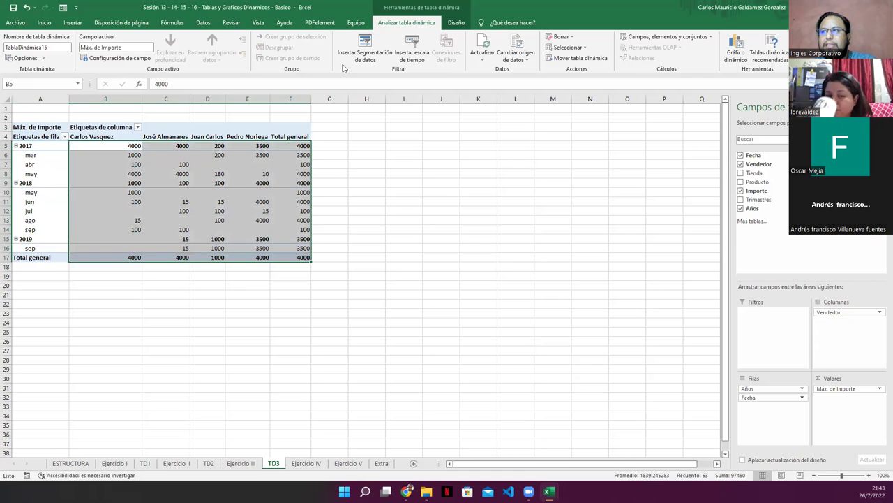
{"action": "left_click", "coordinate": [44, 22]}
{"action": "left_click", "coordinate": [333, 54]}
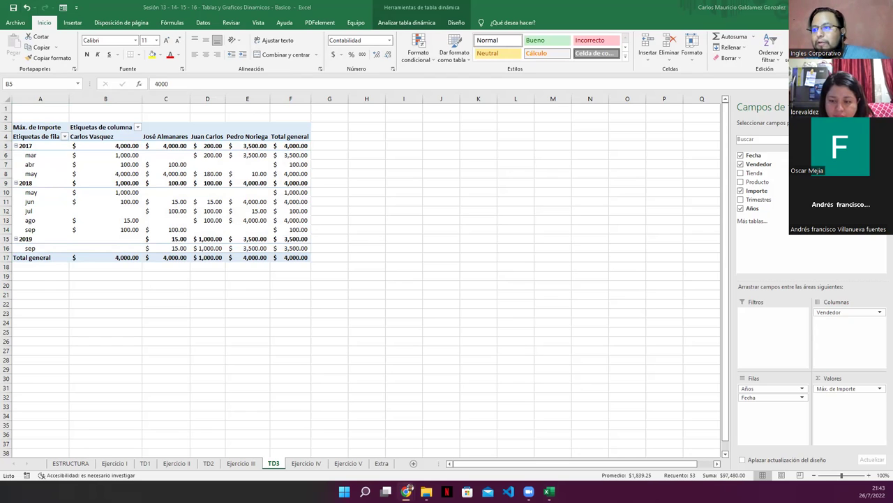
{"action": "left_click", "coordinate": [242, 464]}
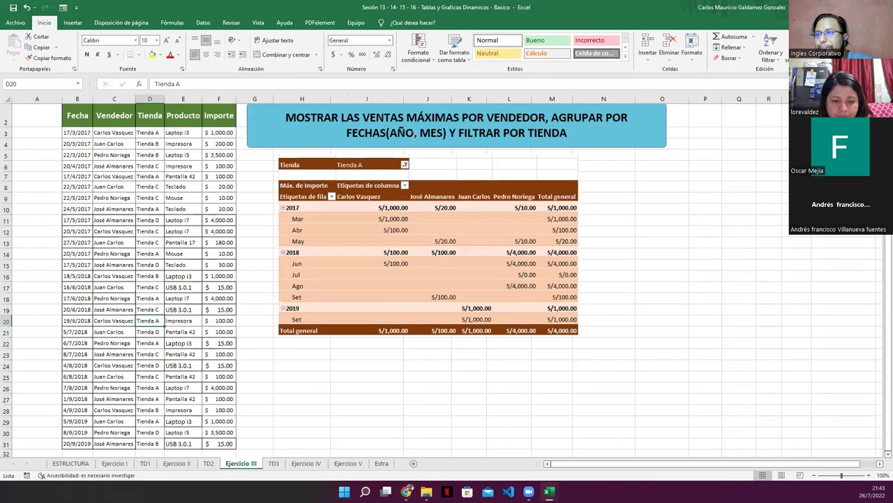
{"action": "left_click", "coordinate": [284, 163]}
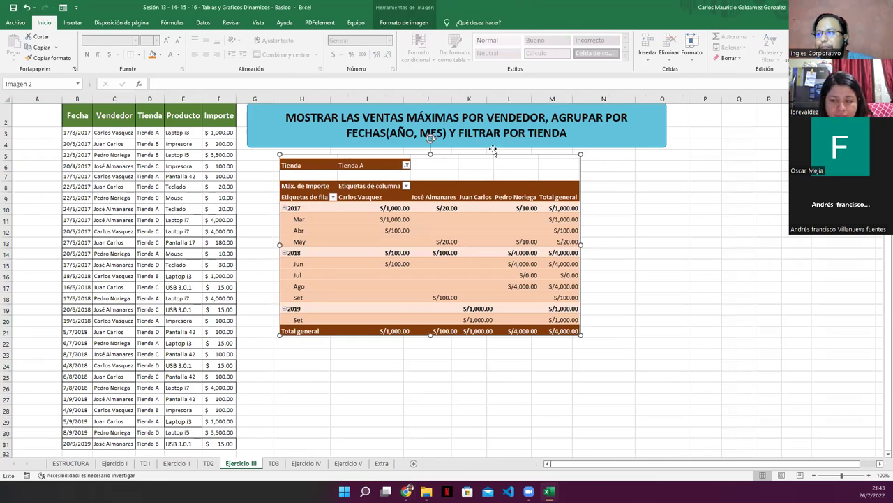
{"action": "left_click_drag", "start_coordinate": [450, 133], "coordinate": [567, 132]}
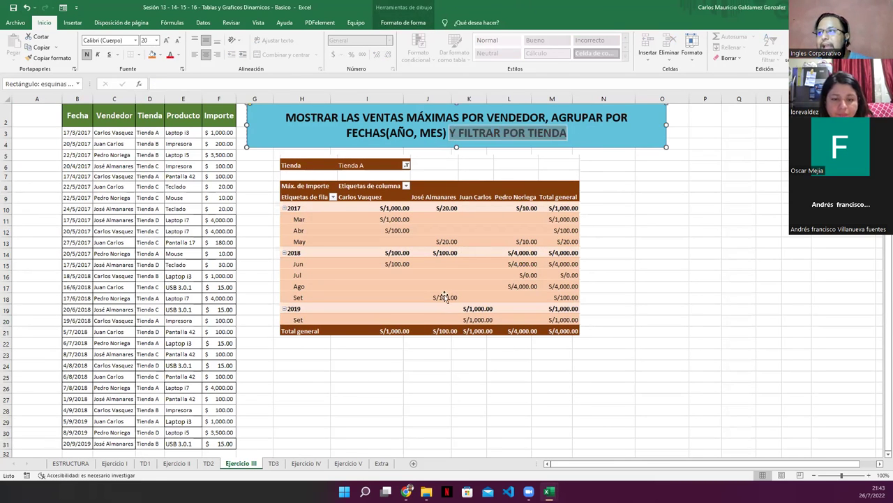
{"action": "left_click", "coordinate": [274, 463]}
Add Tienda as a report filter and set it to Tienda A.
{"action": "left_click_drag", "start_coordinate": [109, 146], "coordinate": [292, 256]}
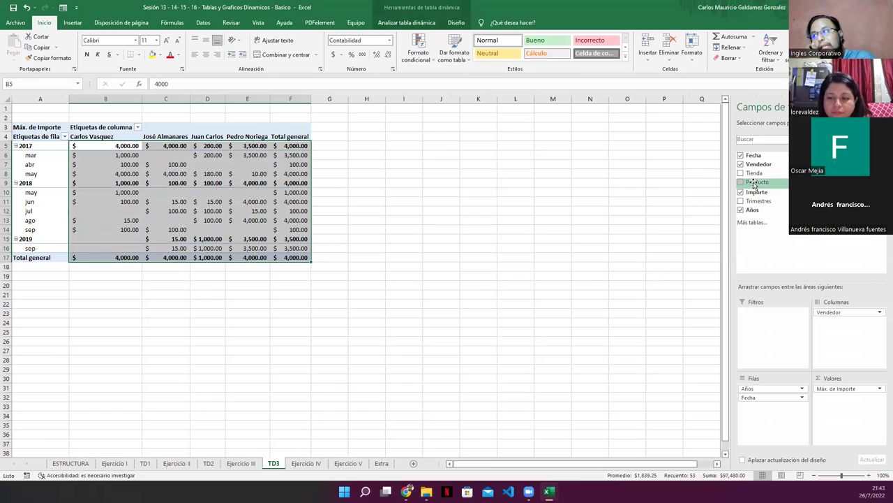
{"action": "left_click_drag", "start_coordinate": [757, 173], "coordinate": [758, 314]}
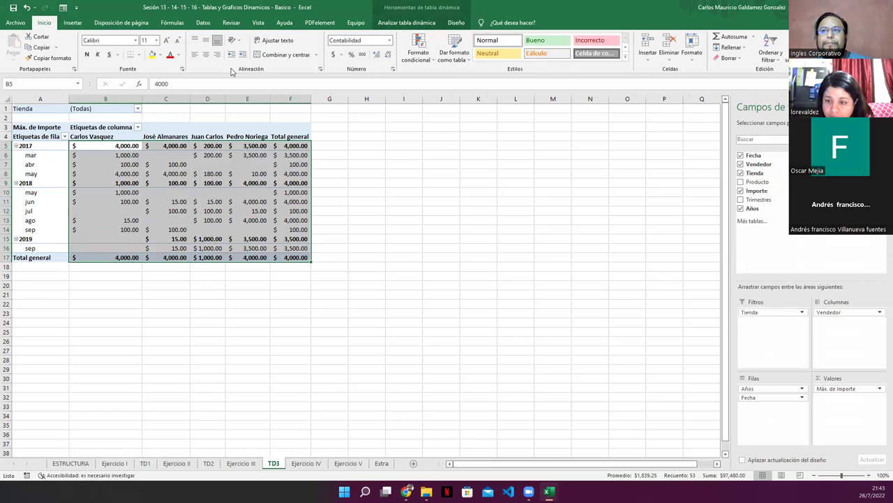
{"action": "left_click", "coordinate": [138, 108]}
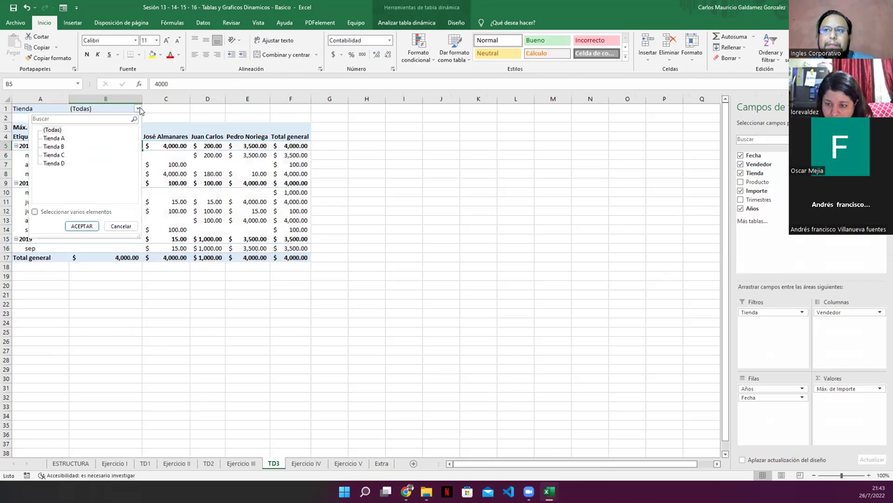
{"action": "left_click", "coordinate": [61, 139]}
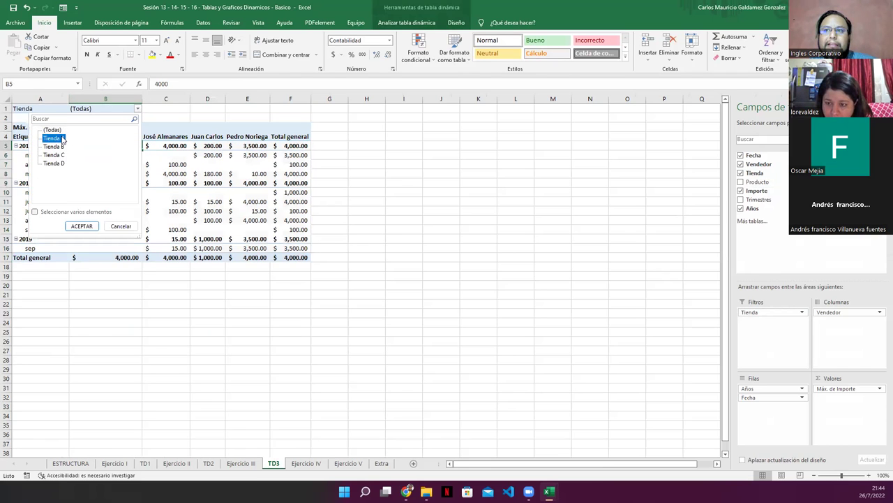
{"action": "left_click", "coordinate": [81, 226]}
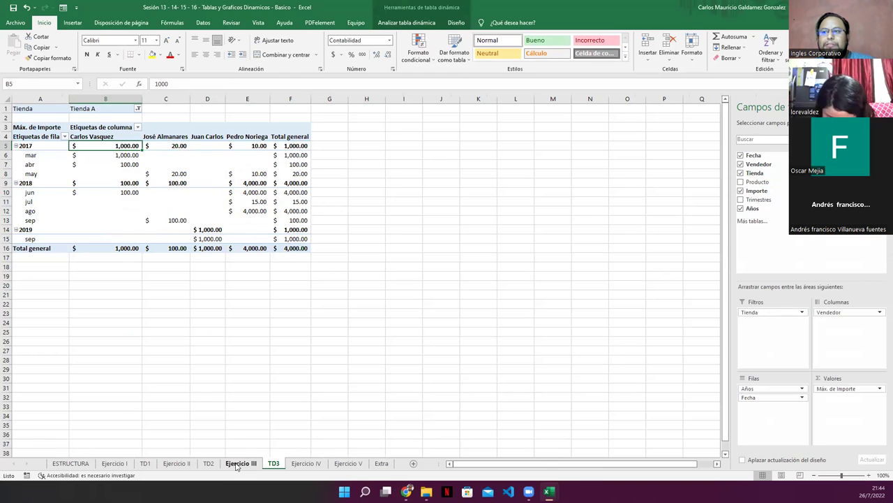
Compare with the Ejercicio III reference and check the Total general row, maximum 4000.
{"action": "left_click", "coordinate": [240, 463]}
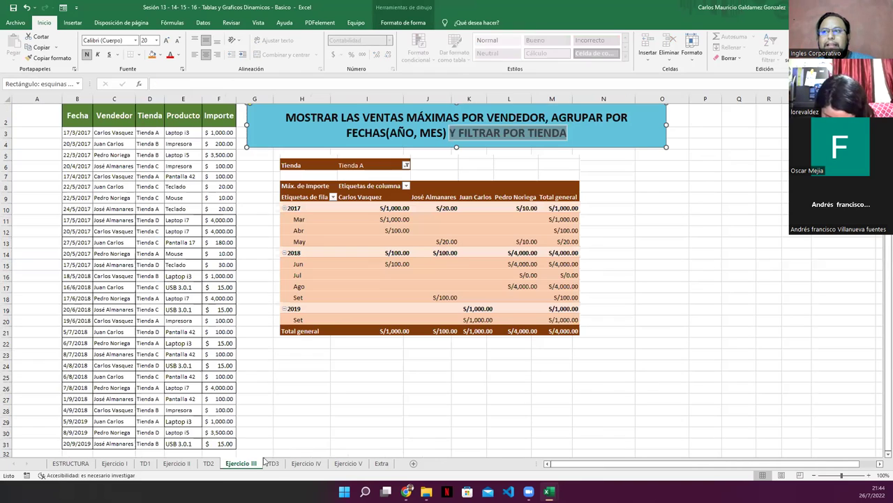
{"action": "left_click", "coordinate": [370, 291]}
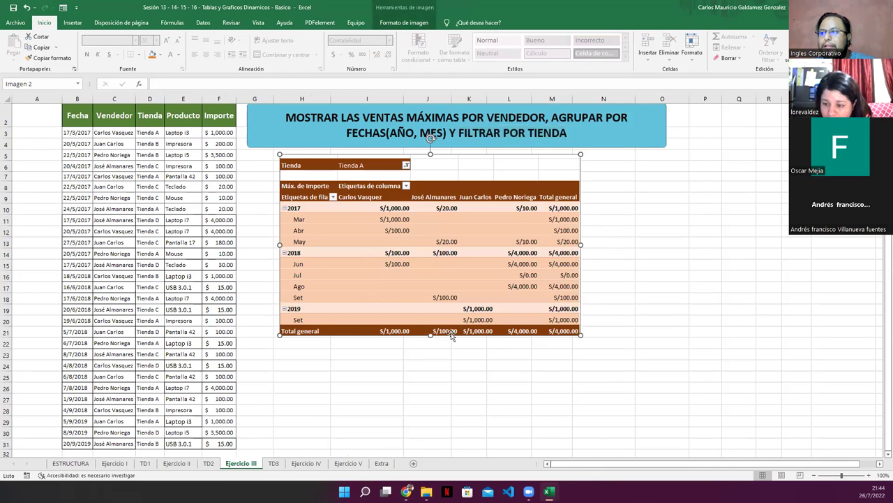
{"action": "left_click", "coordinate": [273, 464]}
{"action": "left_click", "coordinate": [115, 248]}
{"action": "left_click", "coordinate": [179, 253]}
{"action": "left_click", "coordinate": [202, 249]}
{"action": "left_click", "coordinate": [242, 249]}
{"action": "left_click", "coordinate": [282, 250]}
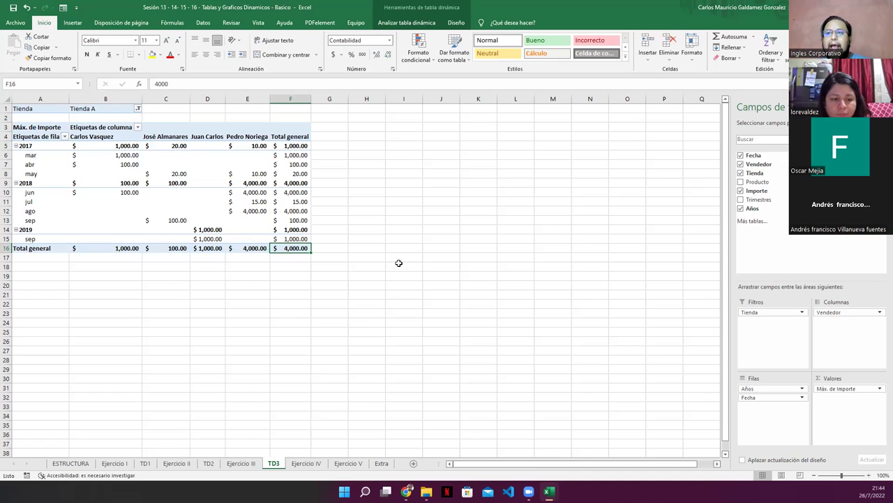
Set the Tienda filter to (Todas) so all stores are included.
{"action": "left_click", "coordinate": [138, 110]}
{"action": "left_click", "coordinate": [52, 131]}
{"action": "left_click", "coordinate": [81, 226]}
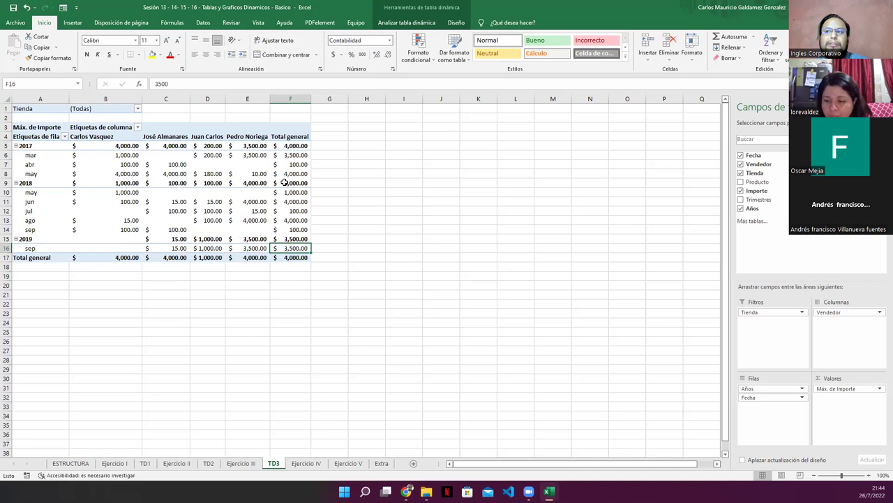
Select the first sellers' 2017 monthly and total values to inspect them.
{"action": "mouse_move", "coordinate": [259, 173]}
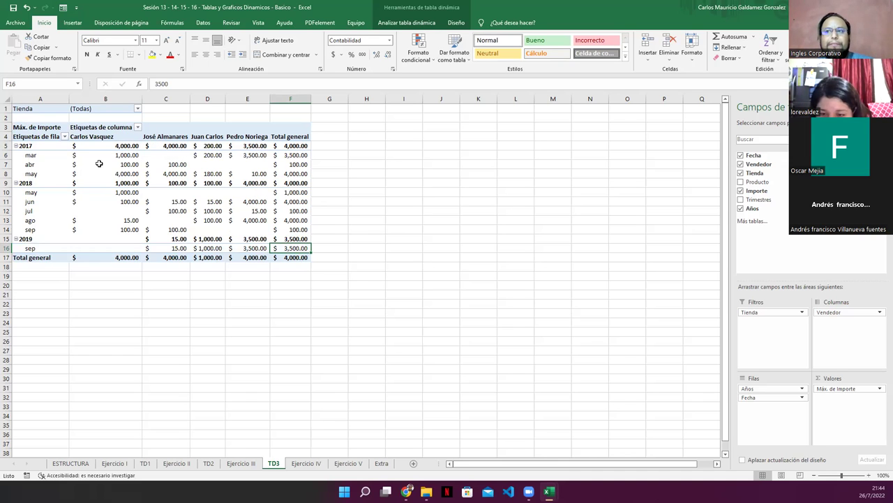
{"action": "left_click", "coordinate": [101, 154]}
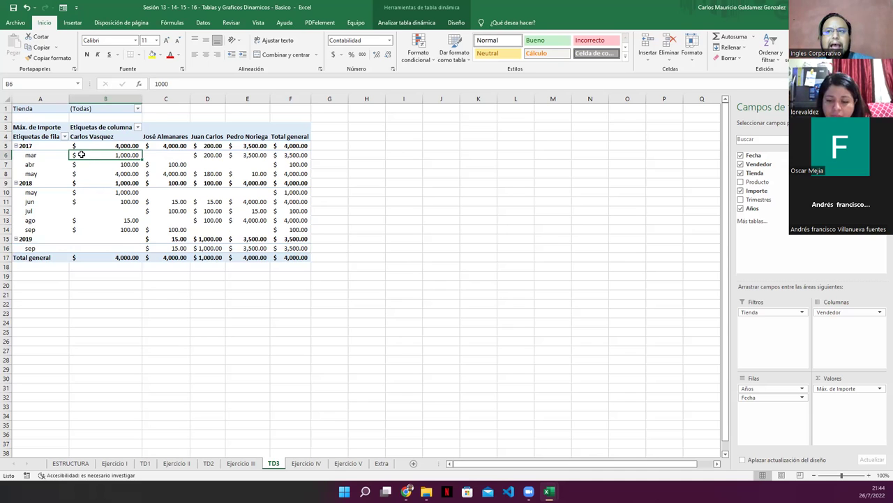
{"action": "left_click", "coordinate": [94, 171], "text": "shift"}
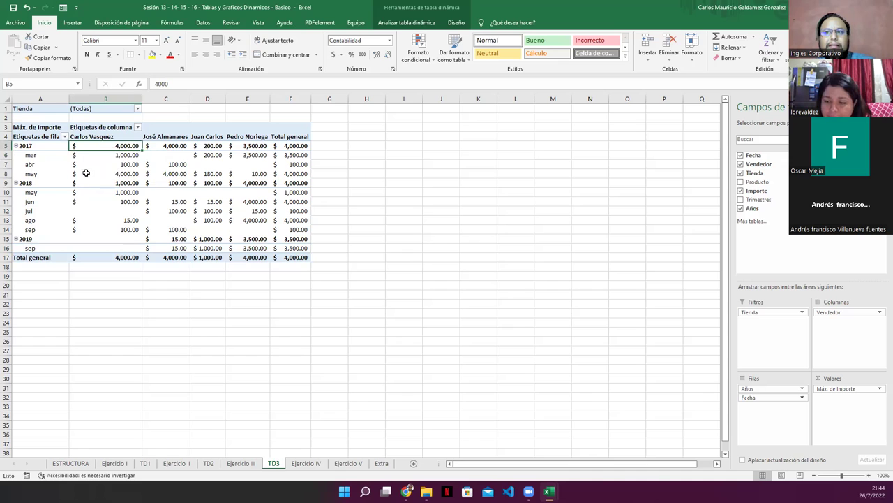
{"action": "left_click_drag", "start_coordinate": [85, 173], "coordinate": [88, 152]}
{"action": "left_click", "coordinate": [108, 145]}
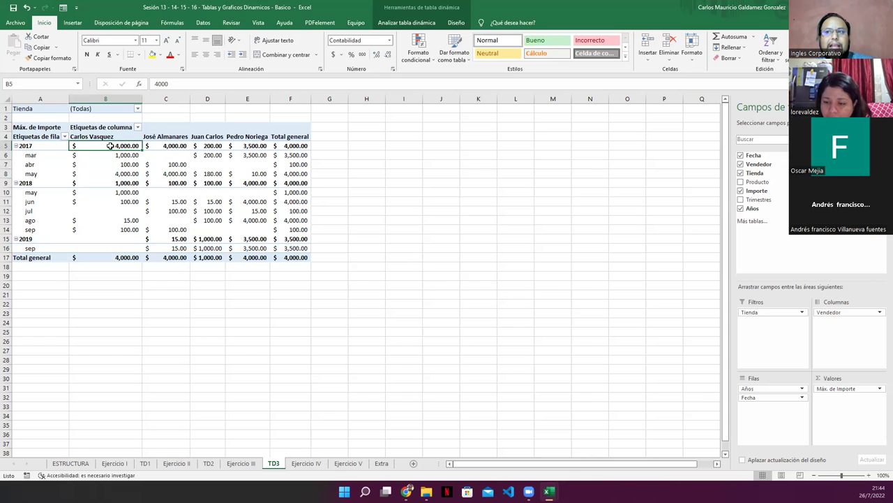
{"action": "left_click_drag", "start_coordinate": [169, 175], "coordinate": [169, 164]}
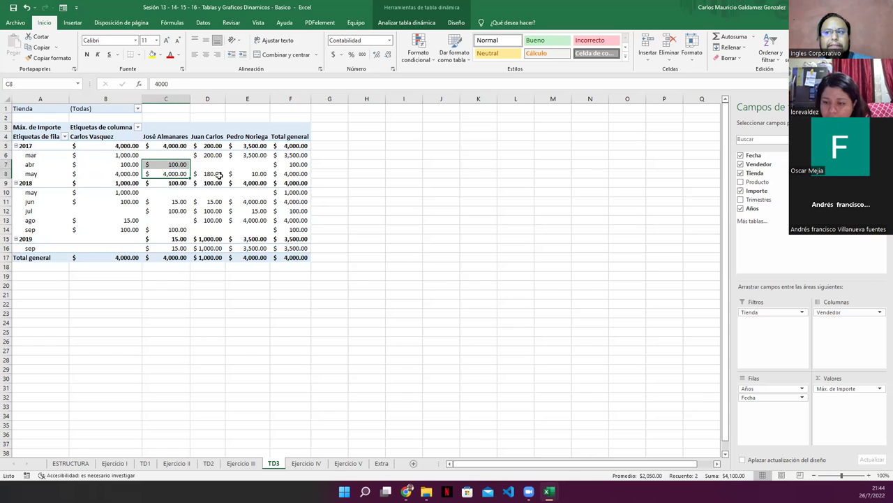
Change the Importe value field summary from Máx. to Mín.
{"action": "left_click", "coordinate": [855, 388]}
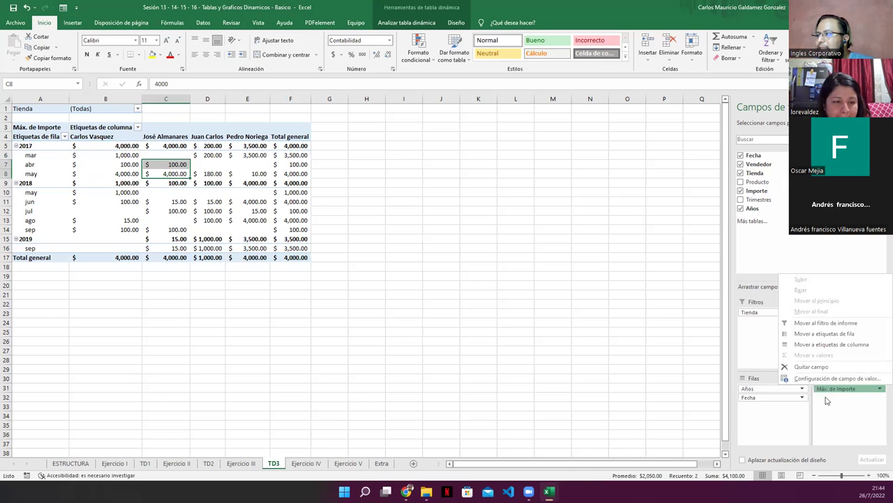
{"action": "left_click", "coordinate": [806, 377]}
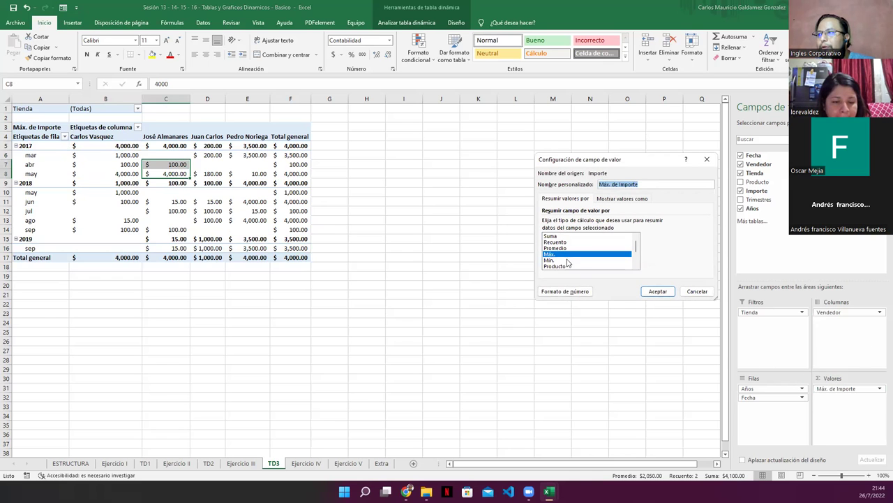
{"action": "left_click", "coordinate": [567, 260]}
{"action": "left_click", "coordinate": [647, 293]}
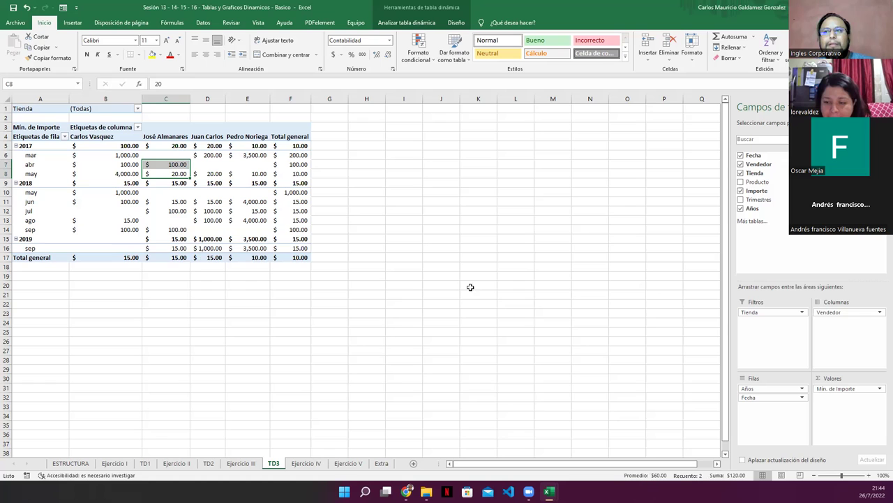
Select the first two sellers' 2017 monthly values to check the new minimums.
{"action": "left_click_drag", "start_coordinate": [117, 157], "coordinate": [120, 174]}
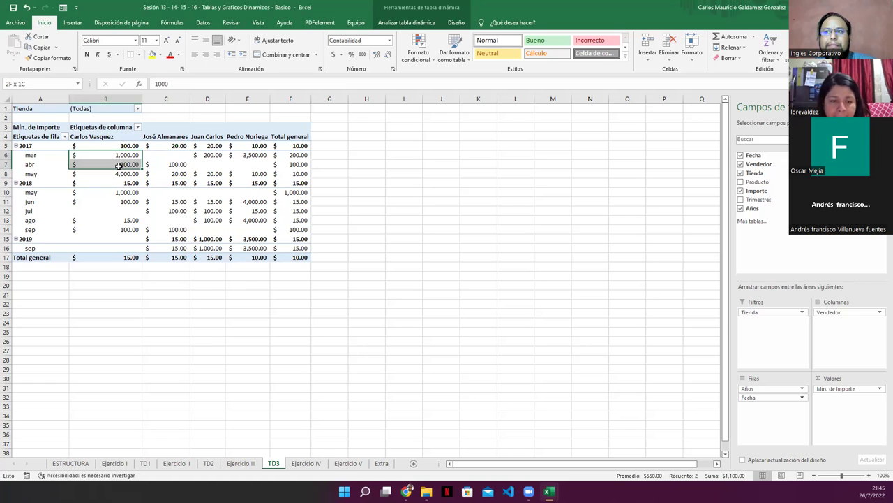
{"action": "left_click", "coordinate": [162, 165]}
{"action": "left_click_drag", "start_coordinate": [133, 148], "coordinate": [235, 150]}
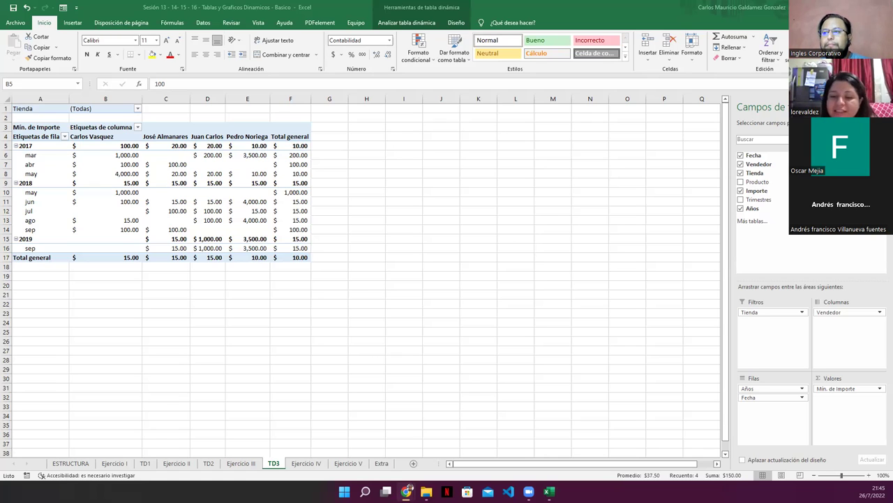
{"action": "left_click", "coordinate": [300, 464]}
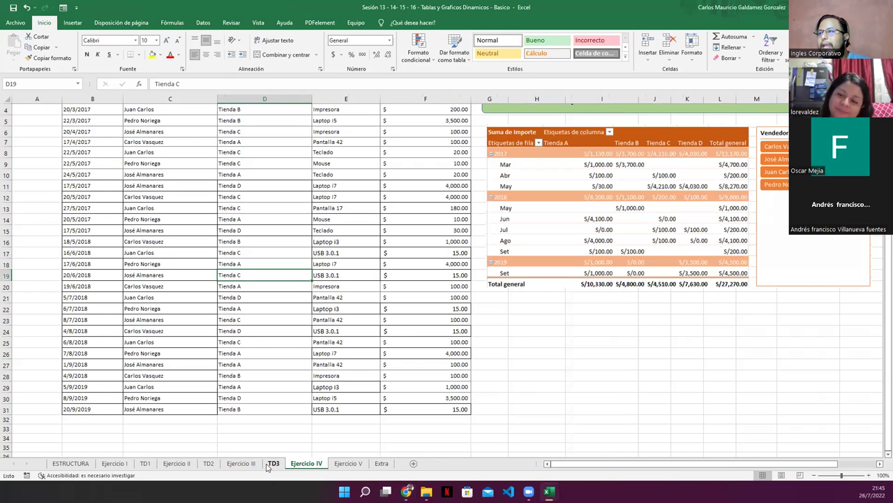
{"action": "left_click", "coordinate": [272, 464]}
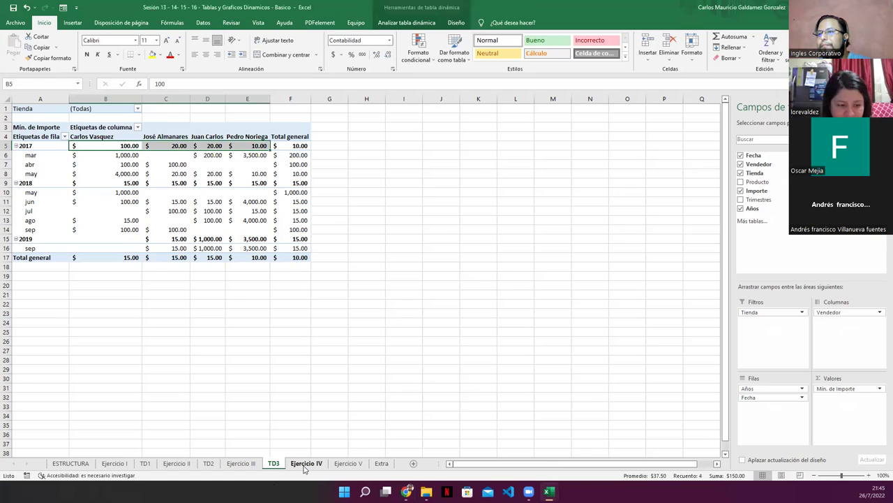
{"action": "left_click", "coordinate": [304, 463]}
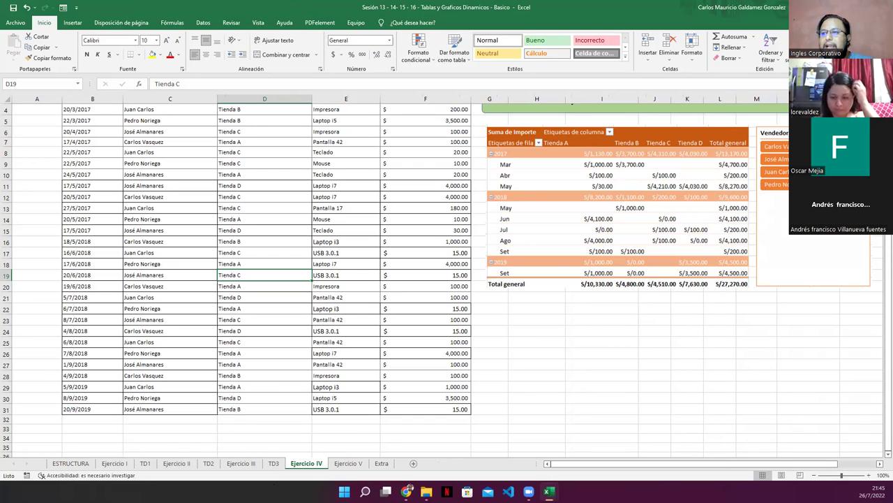
{"action": "left_click", "coordinate": [273, 464]}
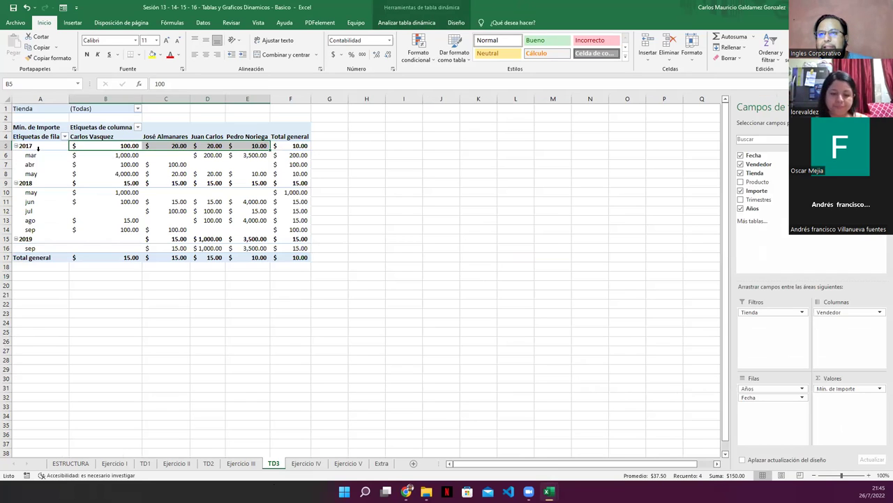
{"action": "left_click_drag", "start_coordinate": [38, 148], "coordinate": [43, 241]}
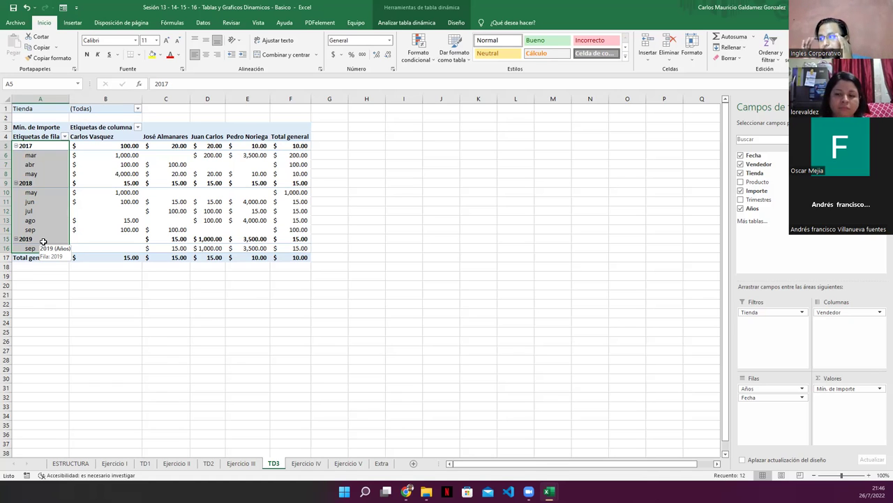
Change the Mín. de Importe value field's summary back to Máx.
{"action": "left_click", "coordinate": [880, 389]}
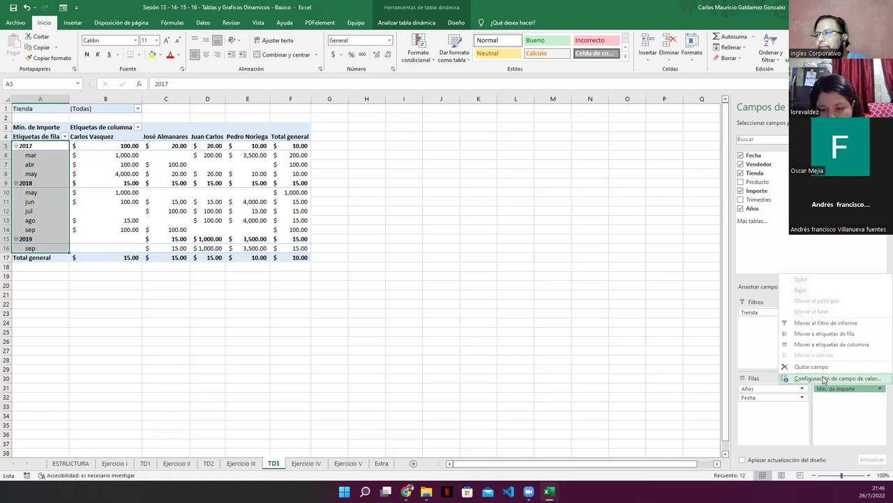
{"action": "left_click", "coordinate": [838, 377]}
{"action": "left_click", "coordinate": [568, 254]}
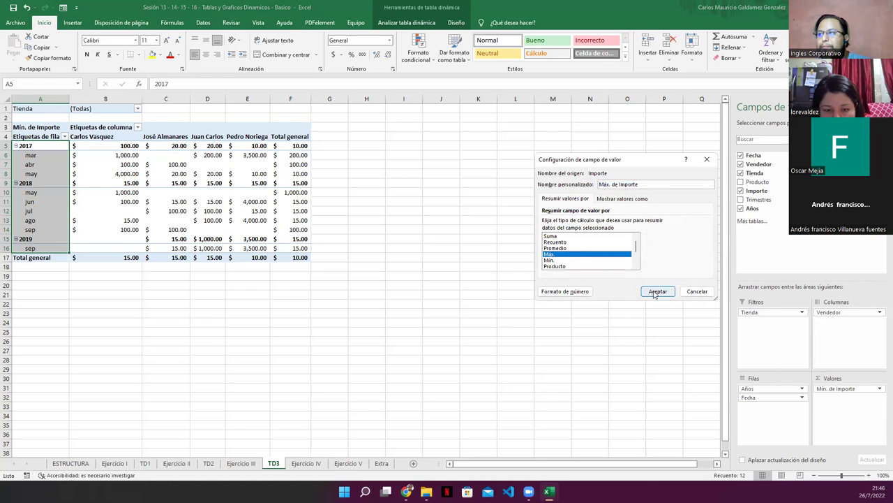
{"action": "left_click", "coordinate": [658, 291]}
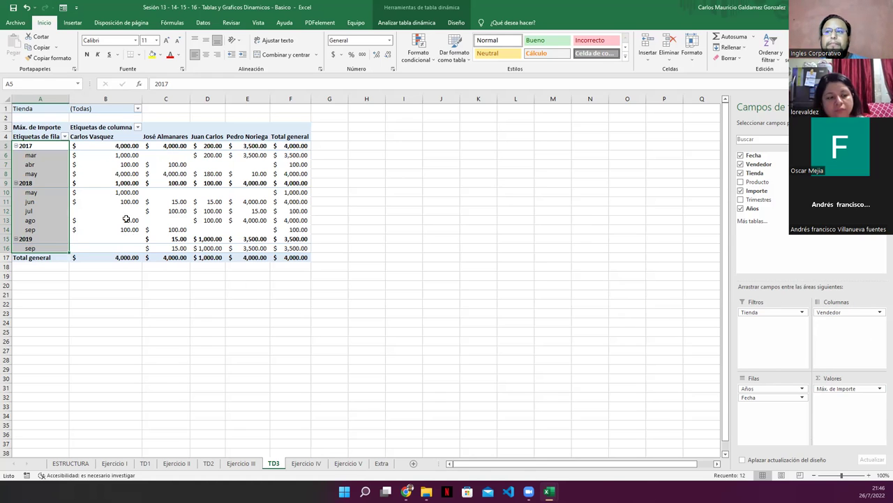
Select the pivot's maximum Importe values from 2017 through 2019.
{"action": "left_click", "coordinate": [109, 148]}
{"action": "left_click_drag", "start_coordinate": [131, 157], "coordinate": [268, 258]}
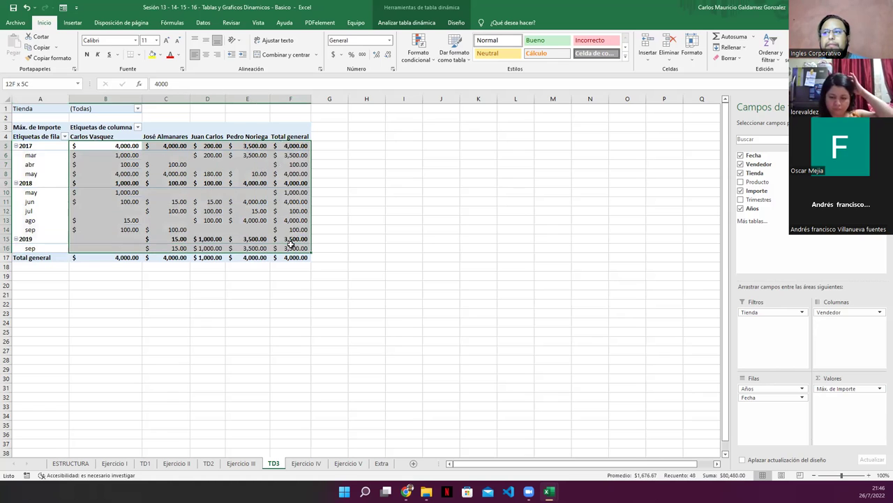
{"action": "mouse_move", "coordinate": [268, 258]}
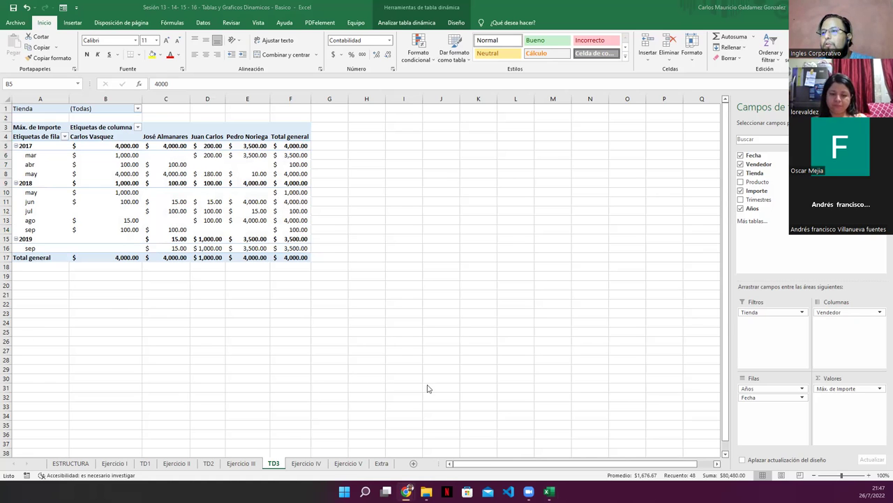
Go to the top of the Ejercicio IV sheet and select the title box above the pivot.
{"action": "left_click", "coordinate": [305, 466]}
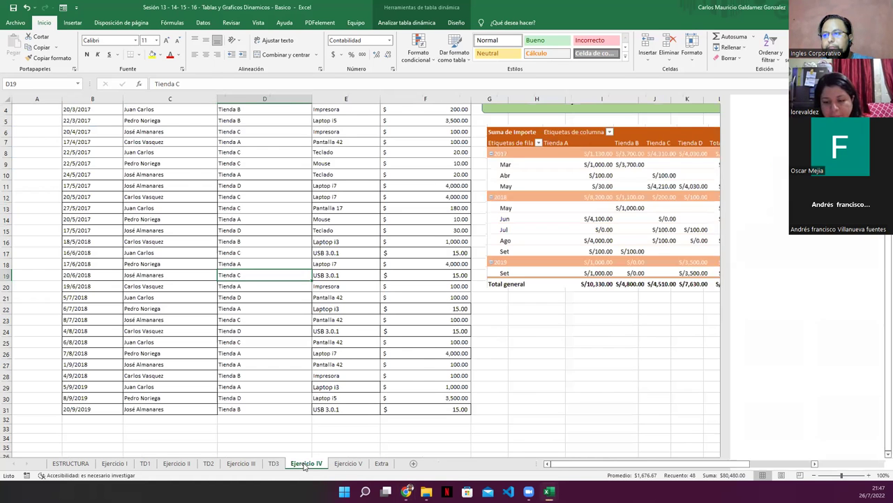
{"action": "scroll", "coordinate": [529, 377], "scroll_direction": "up", "scroll_amount": 1}
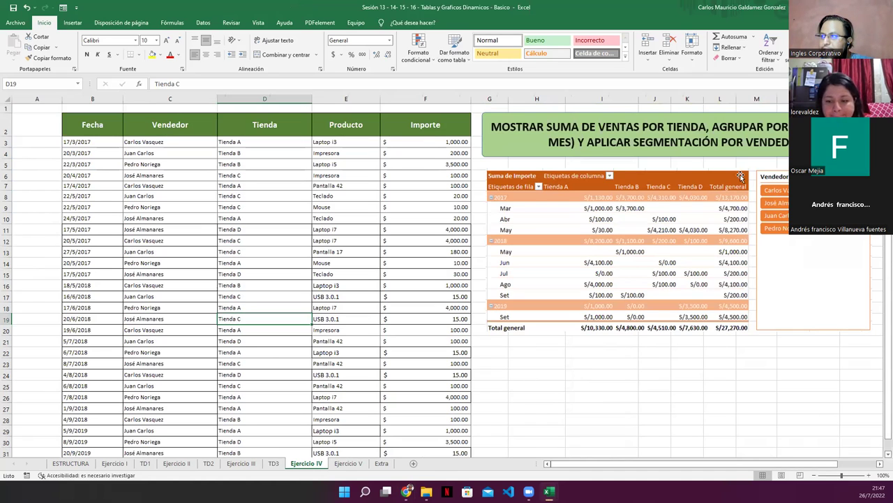
{"action": "left_click", "coordinate": [591, 142]}
Highlight the slicer part of the title text, then switch to the base de datos alumnos workbook.
{"action": "left_click_drag", "start_coordinate": [587, 141], "coordinate": [786, 142]}
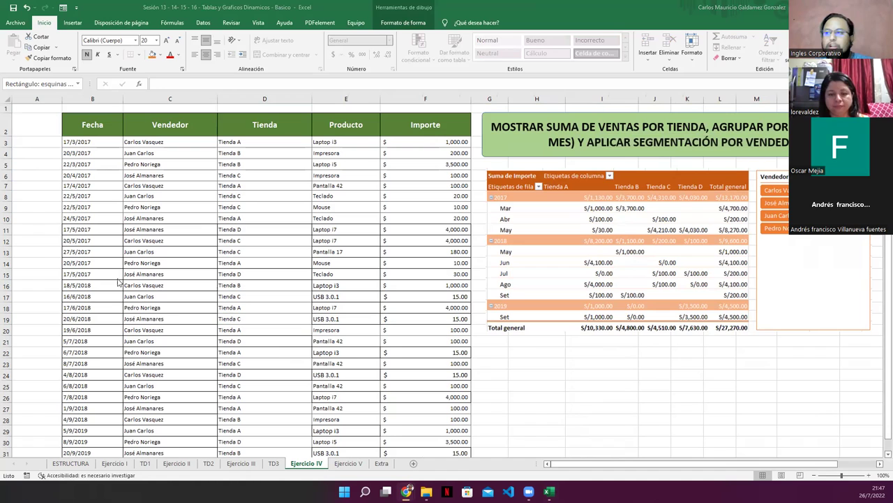
{"action": "key", "text": "shift+End"}
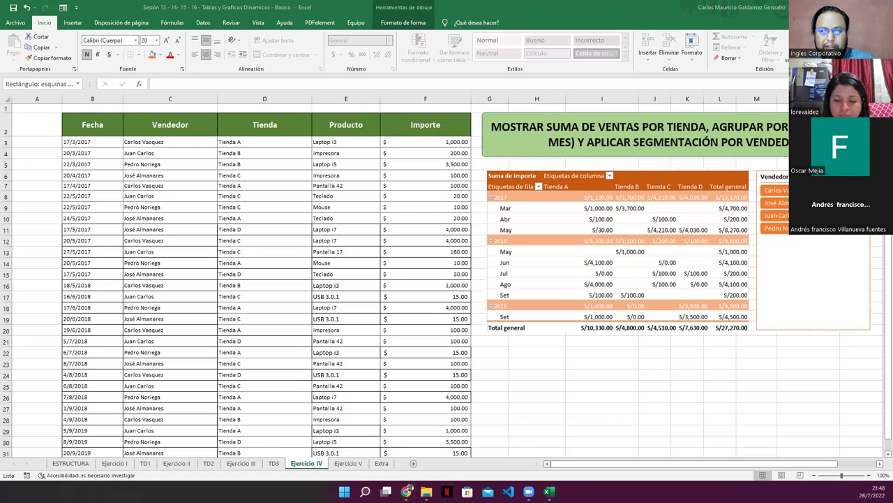
{"action": "key", "text": "alt+Tab"}
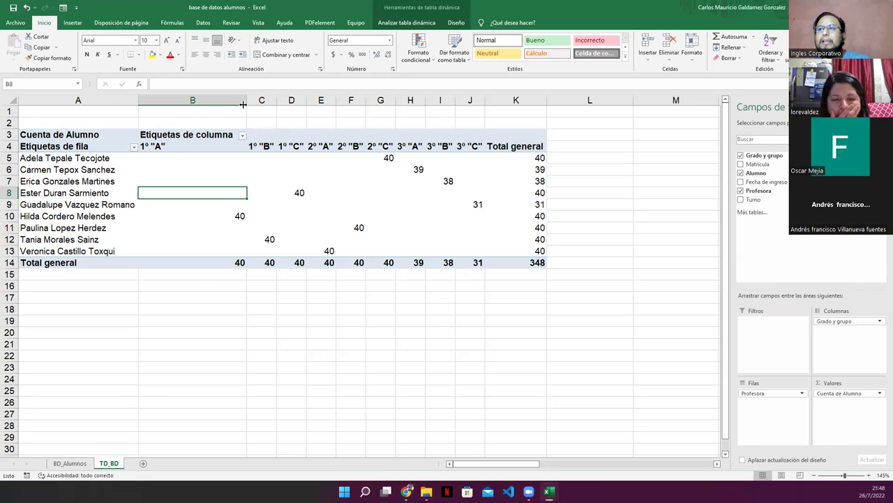
Go to the TD_BD pivot sheet, select cell B9, and show the Analizar tabla dinámica ribbon.
{"action": "scroll", "coordinate": [235, 234], "scroll_direction": "down", "scroll_amount": 1, "text": "ctrl"}
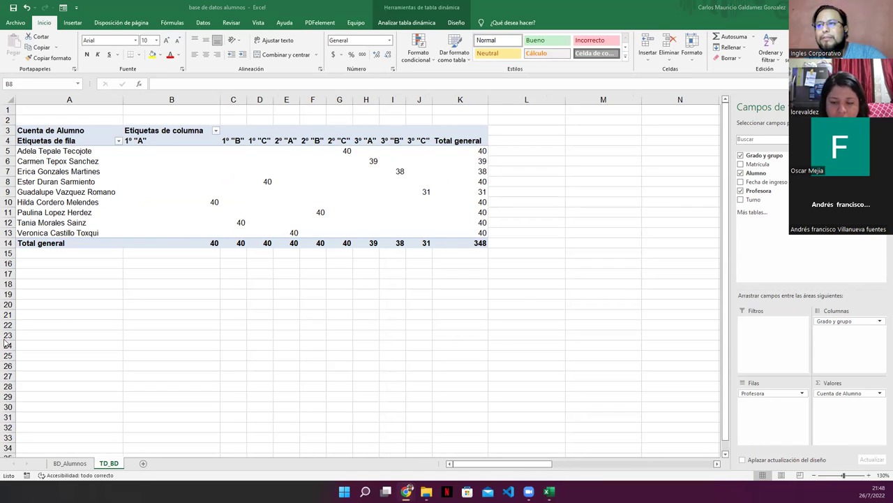
{"action": "left_click", "coordinate": [324, 174]}
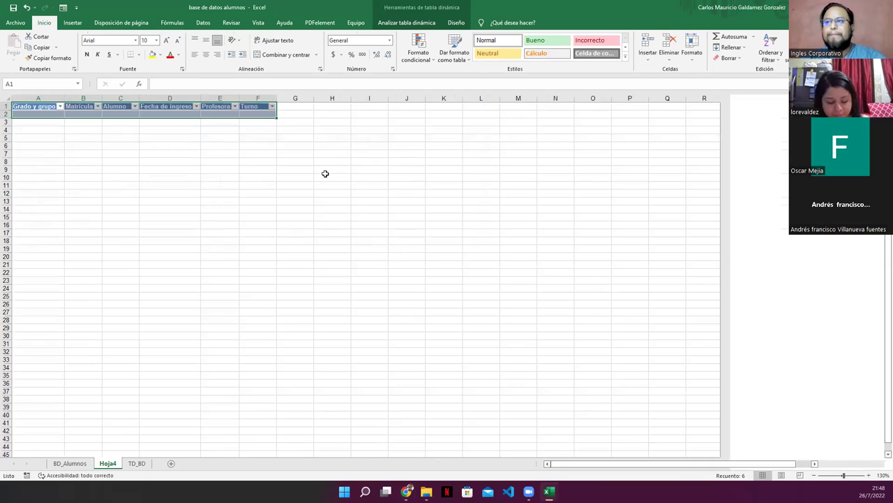
{"action": "left_click", "coordinate": [76, 466]}
{"action": "left_click", "coordinate": [111, 466]}
{"action": "left_click", "coordinate": [129, 466]}
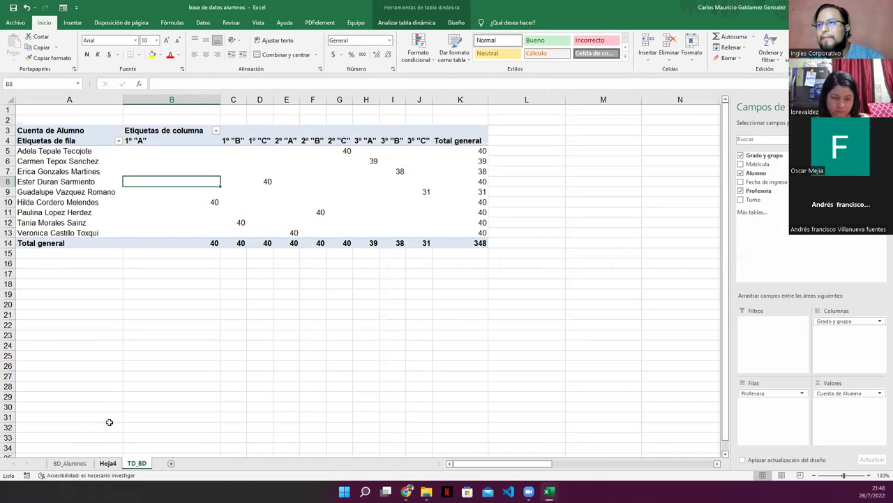
{"action": "left_click", "coordinate": [157, 194]}
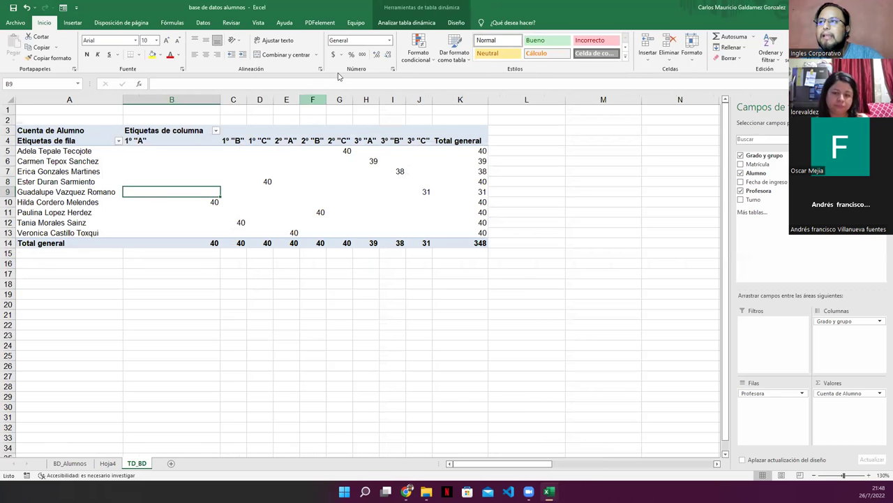
{"action": "left_click", "coordinate": [389, 26]}
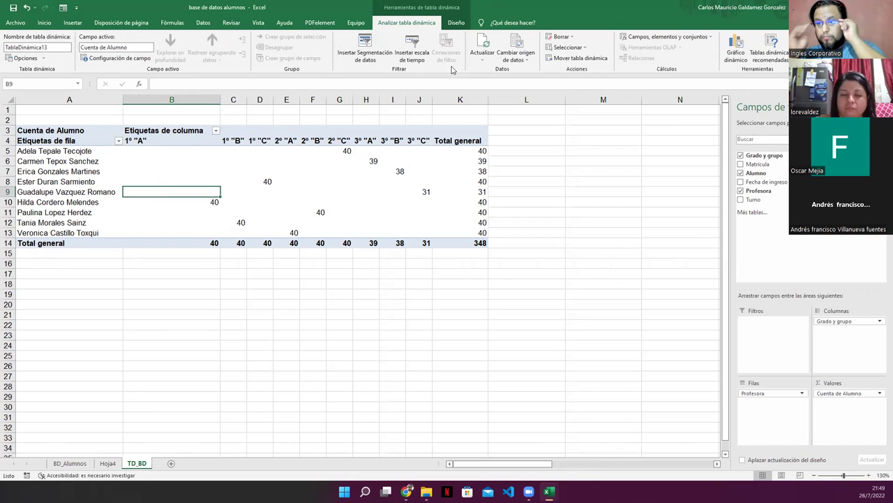
After checking BD_Alumnos, delete the empty Hoja4 sheet from the workbook.
{"action": "left_click", "coordinate": [69, 463]}
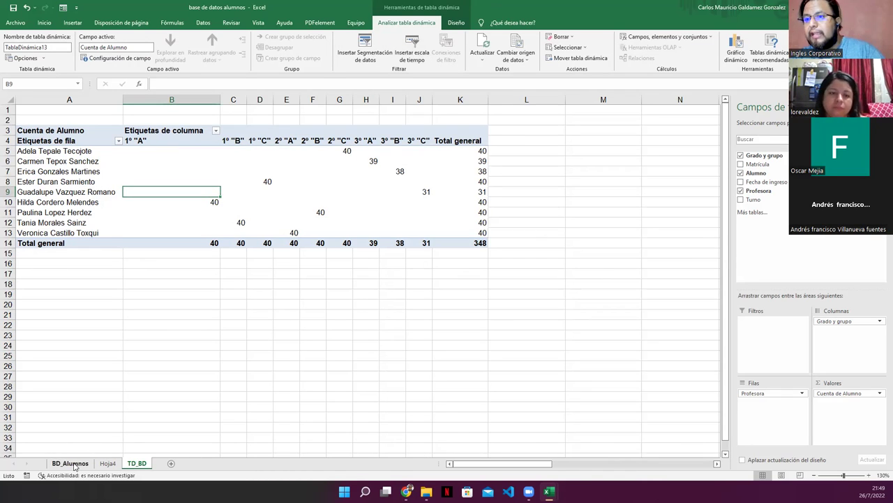
{"action": "left_click", "coordinate": [400, 218]}
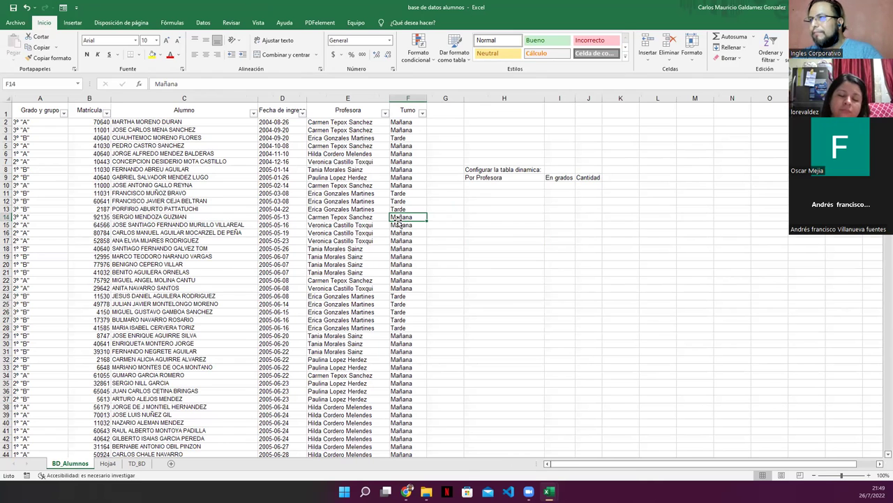
{"action": "left_click", "coordinate": [132, 464]}
{"action": "right_click", "coordinate": [108, 463]}
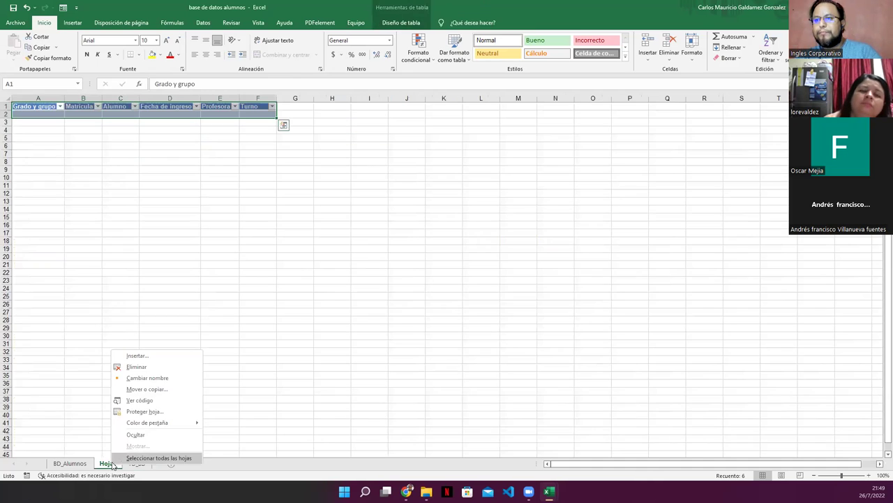
{"action": "left_click", "coordinate": [146, 367]}
{"action": "left_click", "coordinate": [431, 270]}
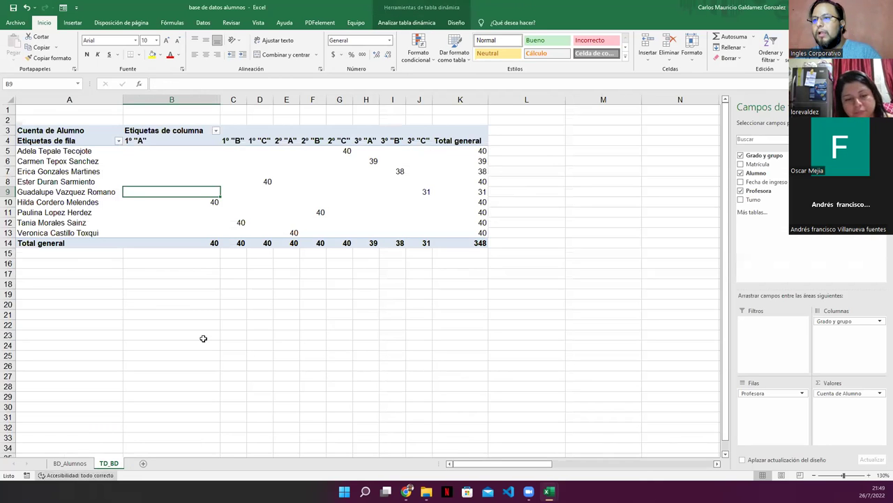
{"action": "left_click", "coordinate": [395, 173]}
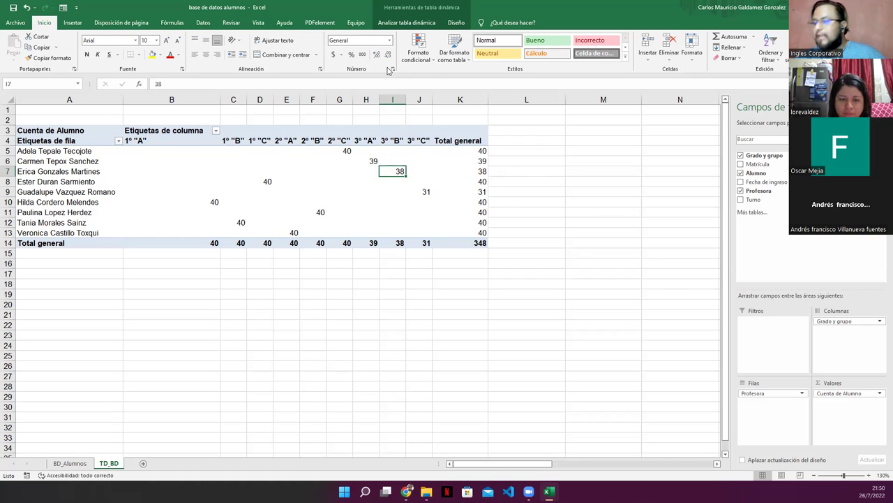
Insert slicers for the Turno and Fecha de ingreso fields from the Analizar tabla dinámica ribbon.
{"action": "left_click", "coordinate": [395, 23]}
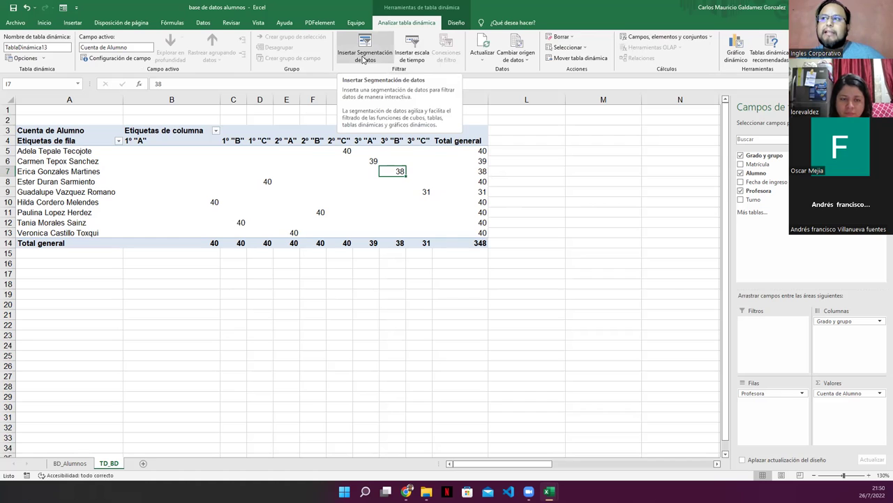
{"action": "left_click", "coordinate": [364, 56]}
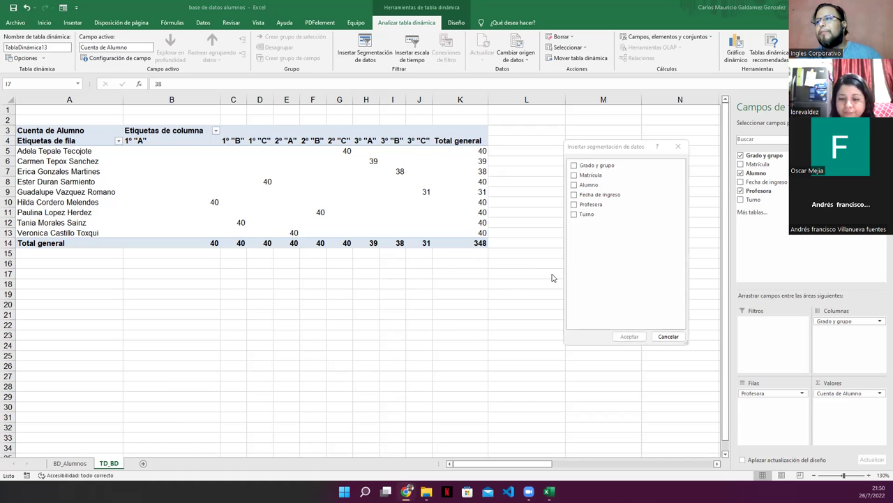
{"action": "left_click", "coordinate": [572, 222]}
{"action": "left_click", "coordinate": [574, 215]}
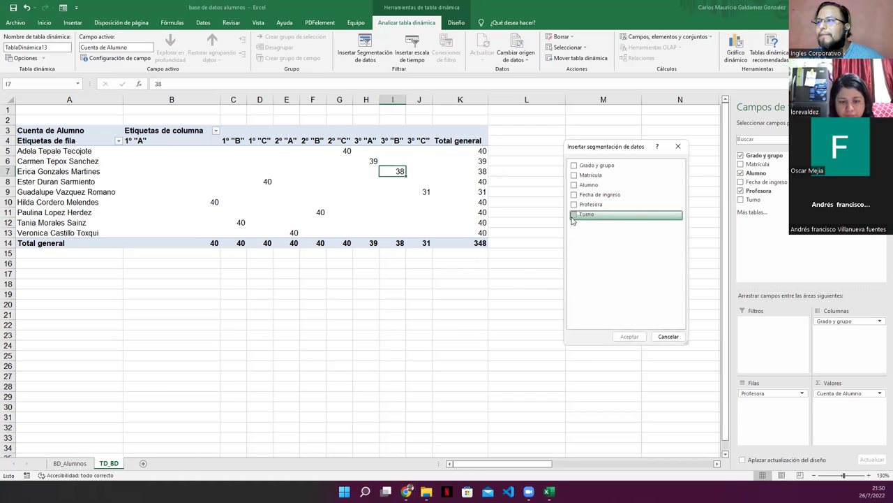
{"action": "left_click", "coordinate": [573, 198]}
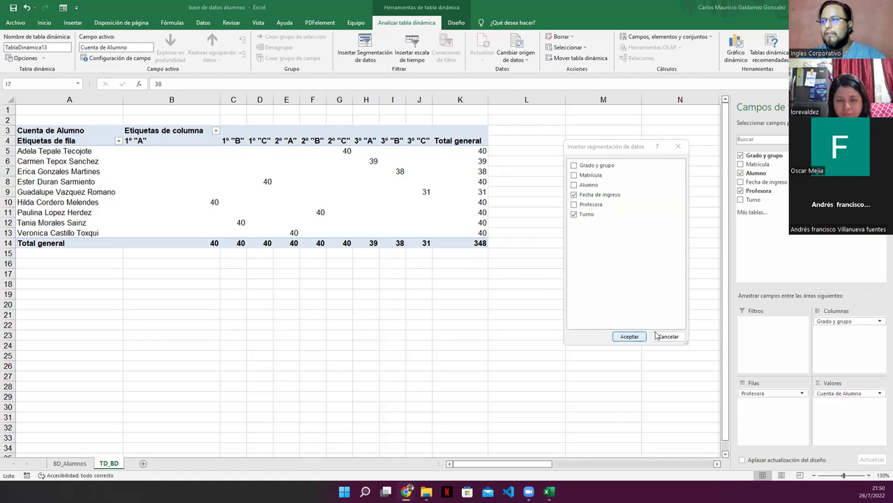
{"action": "left_click", "coordinate": [628, 337]}
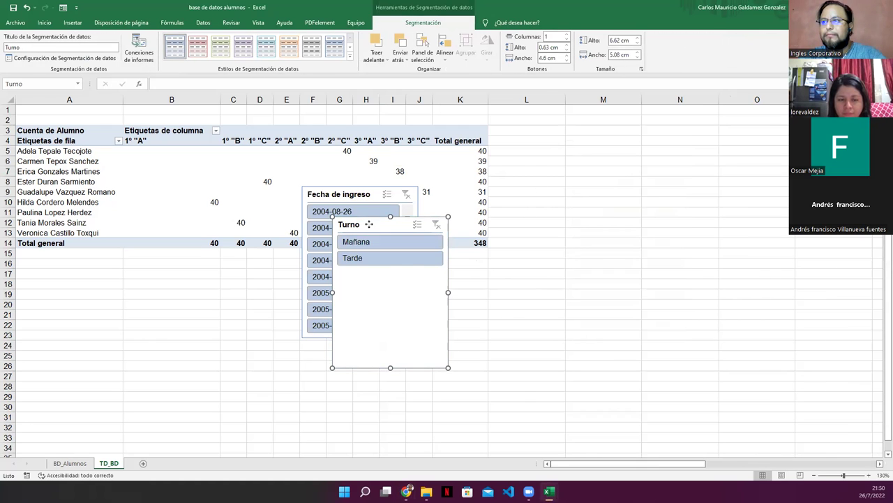
Place the Turno and Fecha de ingreso slicers side by side near columns L–N and filter to Mañana.
{"action": "left_click_drag", "start_coordinate": [364, 224], "coordinate": [529, 132]}
{"action": "left_click_drag", "start_coordinate": [333, 200], "coordinate": [647, 138]}
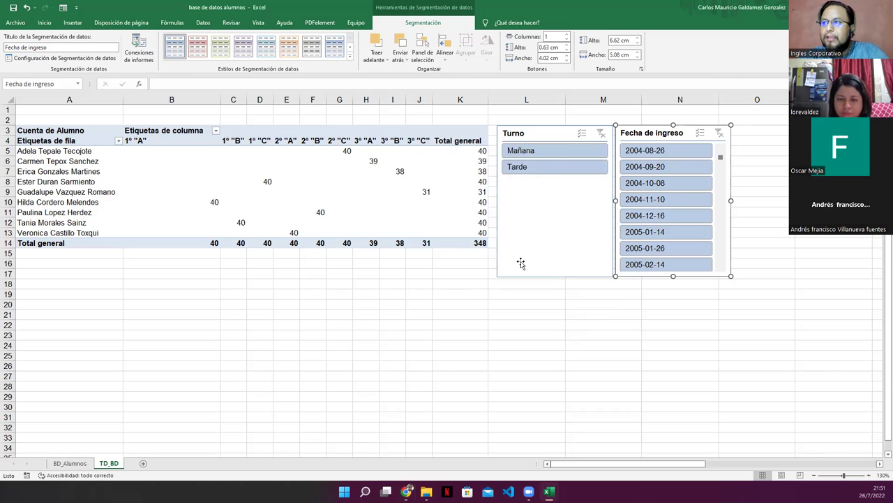
{"action": "left_click", "coordinate": [526, 153]}
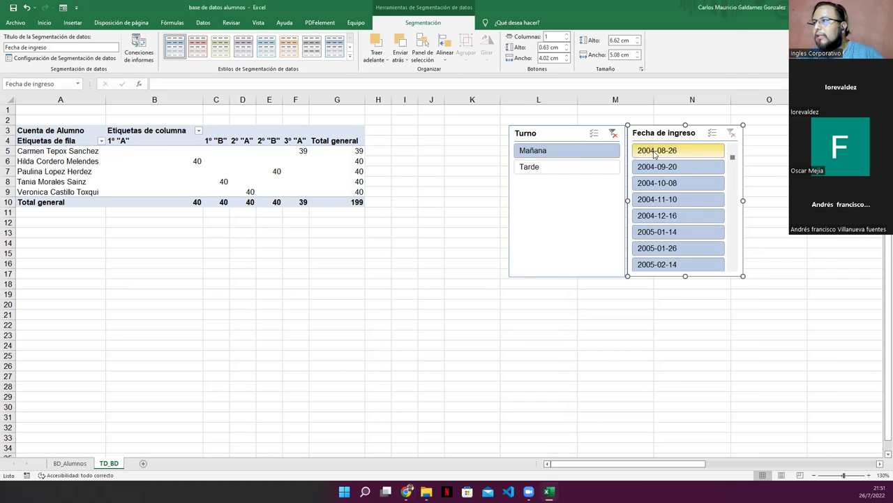
Try filtering admission dates 2004-08-26 to 2004-12-16 with the Tarde shift, then clear the date filter.
{"action": "left_click", "coordinate": [655, 154]}
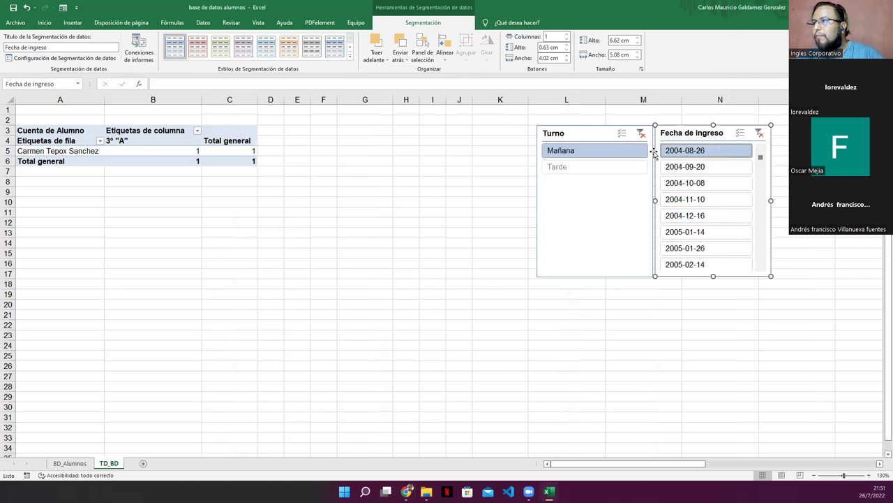
{"action": "left_click", "coordinate": [687, 220], "text": "shift"}
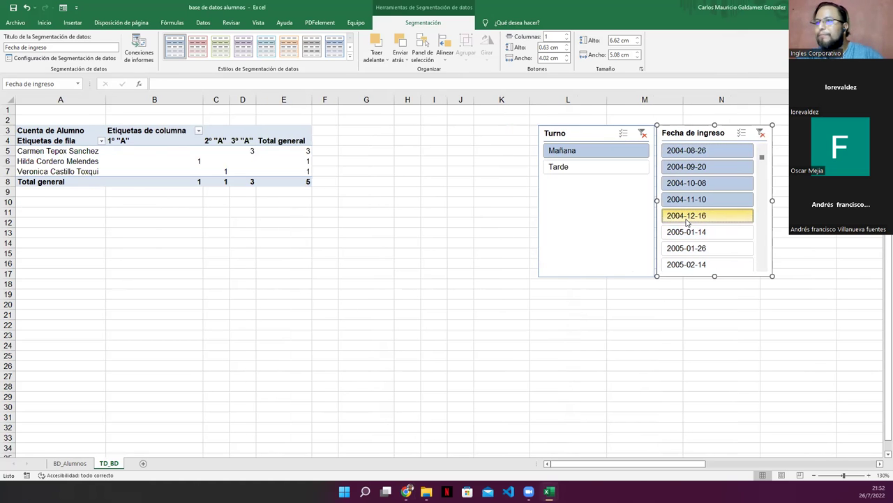
{"action": "left_click", "coordinate": [280, 182]}
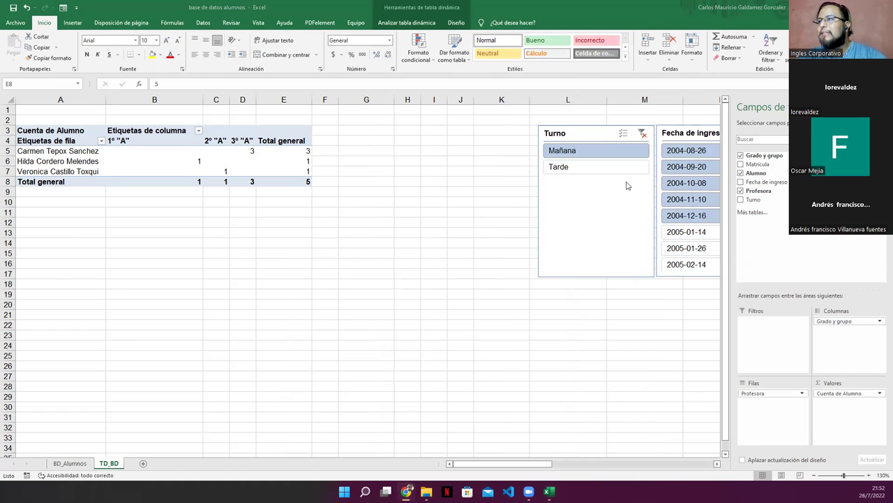
{"action": "left_click", "coordinate": [558, 168]}
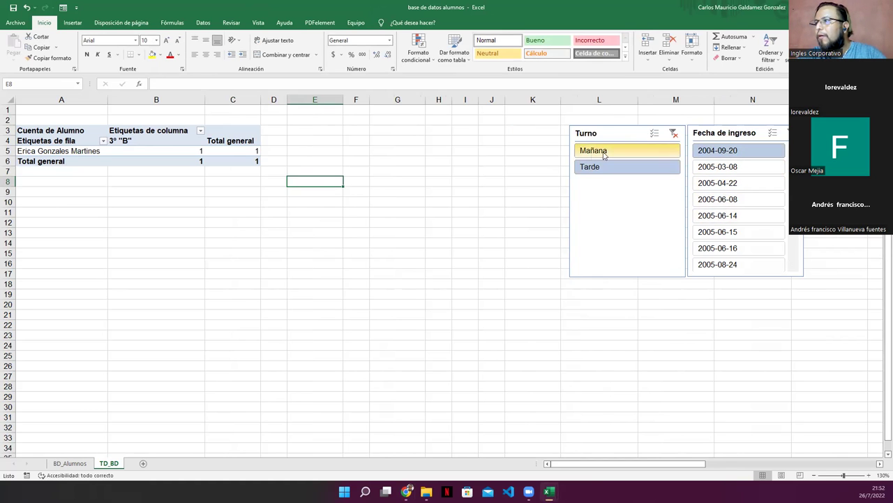
{"action": "left_click", "coordinate": [787, 132]}
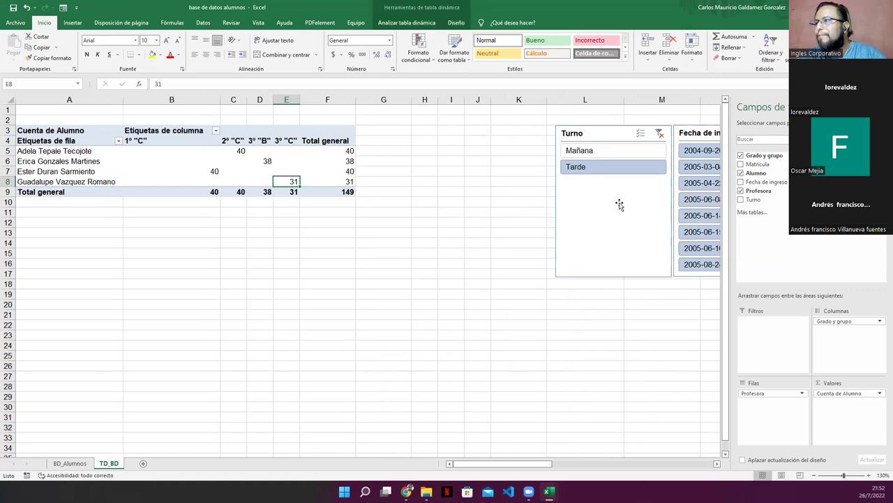
Move both slicers left to columns J–L, test the 2004-09-20 date, and clear the Turno filter.
{"action": "left_click_drag", "start_coordinate": [580, 134], "coordinate": [492, 134]}
{"action": "left_click_drag", "start_coordinate": [731, 129], "coordinate": [648, 140]}
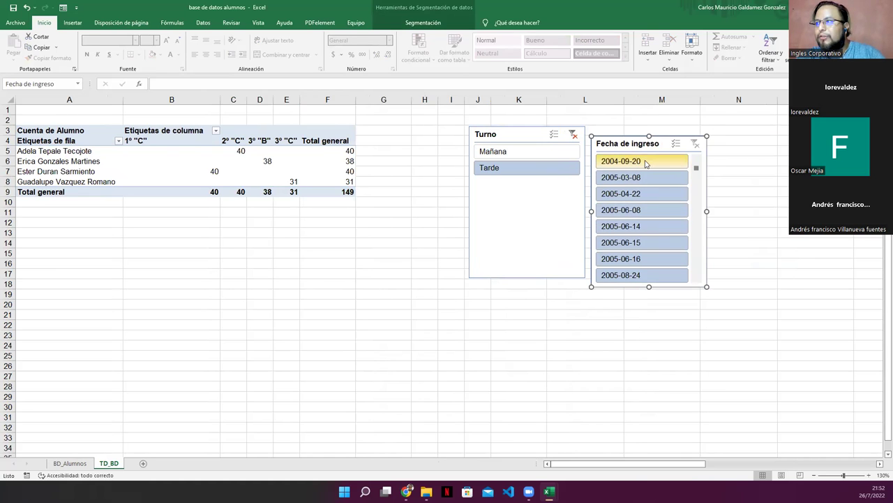
{"action": "left_click", "coordinate": [632, 165]}
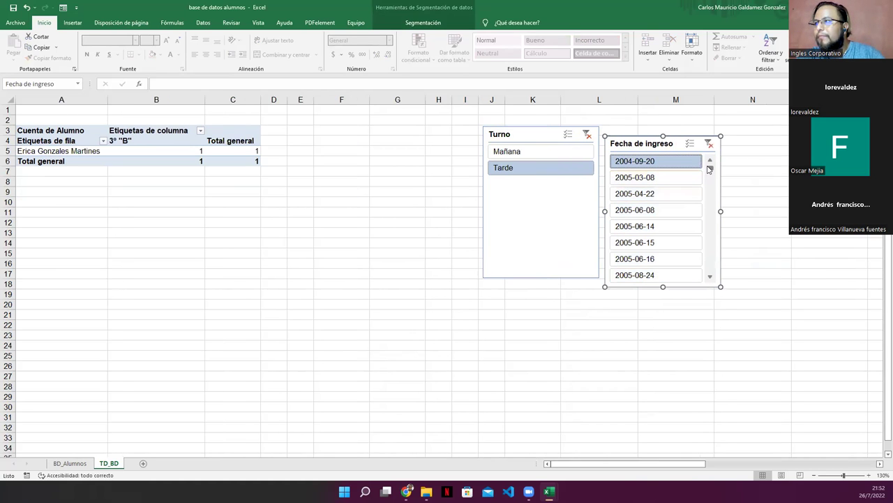
{"action": "left_click", "coordinate": [586, 134]}
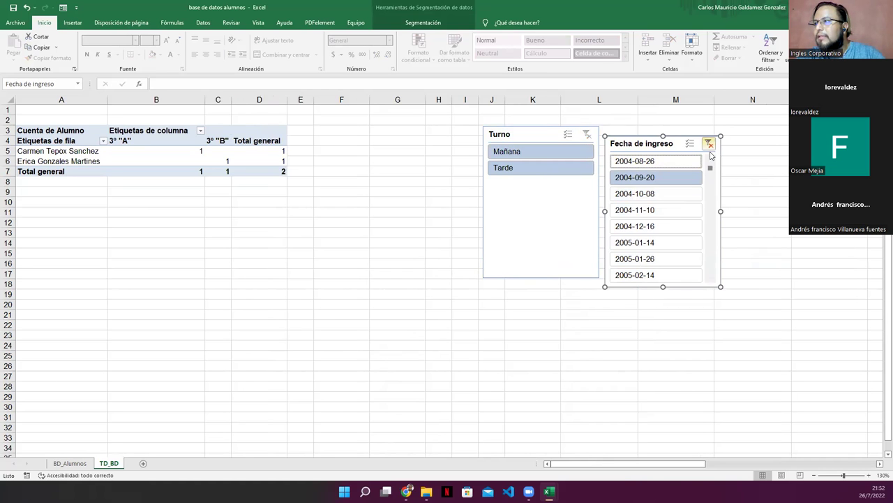
Filter admission dates 2004-08-26 through 2004-12-16 and include both Mañana and Tarde shifts.
{"action": "left_click", "coordinate": [620, 163]}
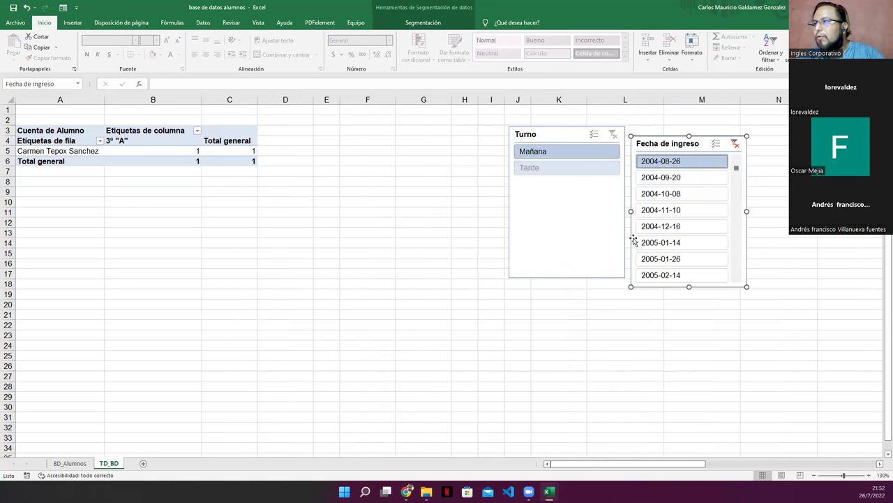
{"action": "left_click", "coordinate": [644, 210], "text": "shift"}
{"action": "left_click", "coordinate": [644, 227], "text": "shift"}
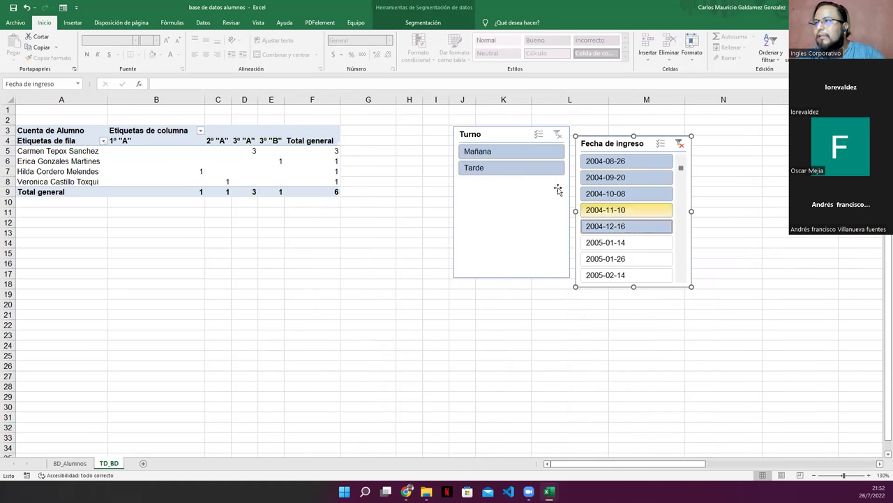
{"action": "left_click", "coordinate": [503, 169]}
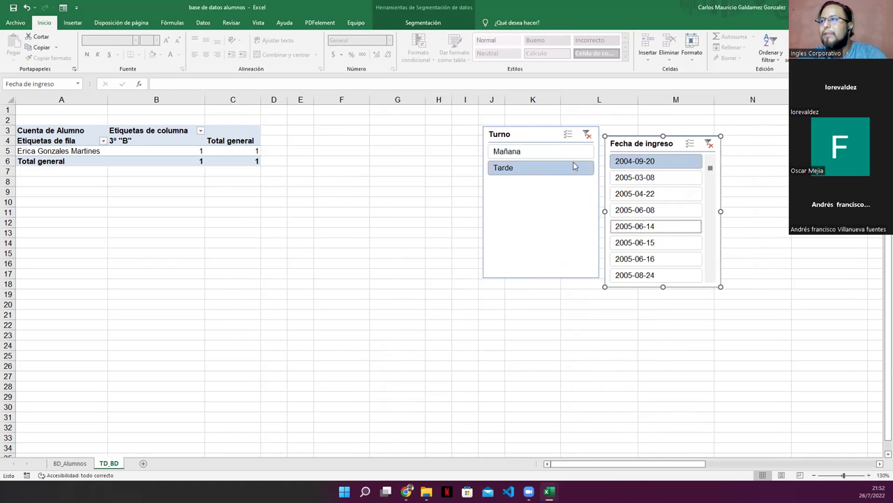
{"action": "left_click", "coordinate": [534, 153]}
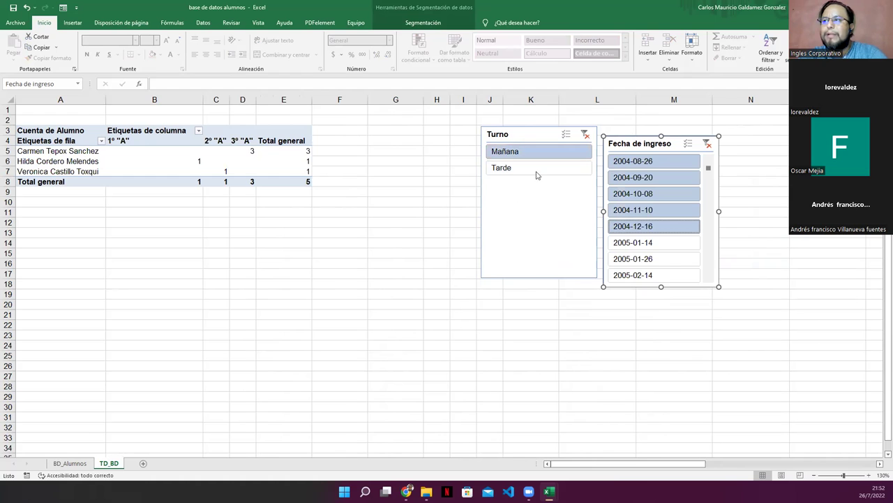
{"action": "left_click", "coordinate": [521, 170]}
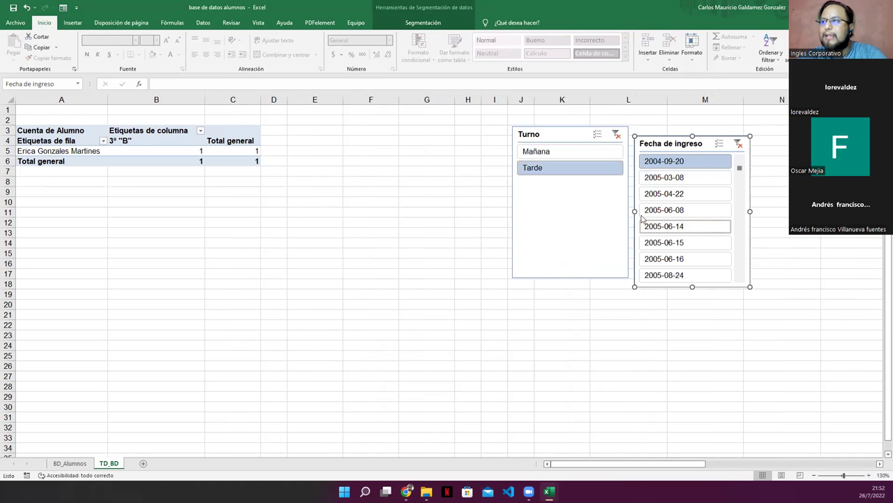
{"action": "left_click", "coordinate": [550, 159], "text": "ctrl"}
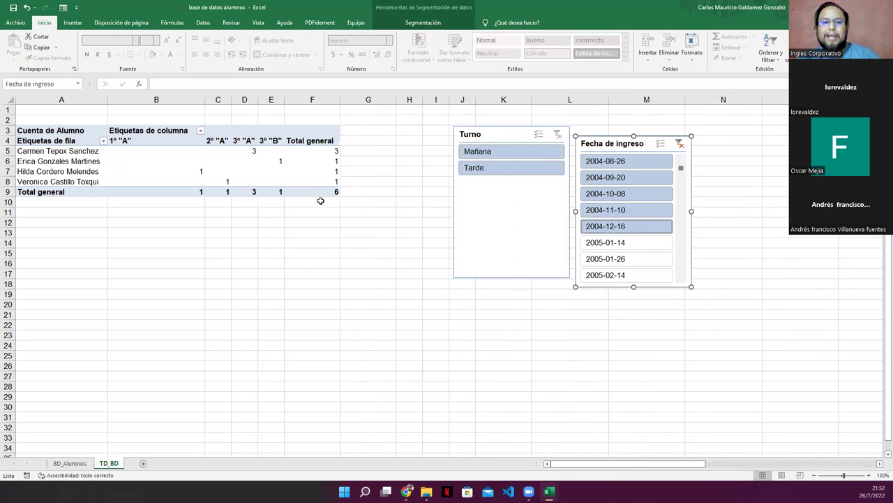
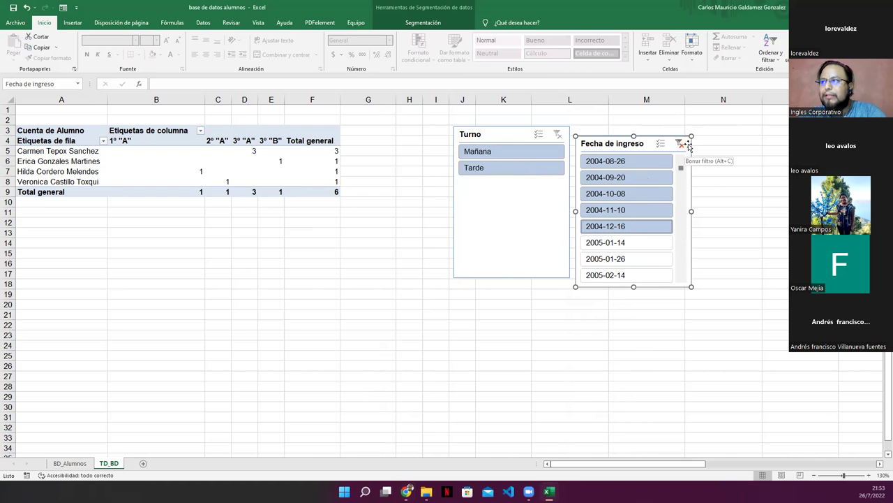
Clear the Fecha de ingreso filter and align the Turno and Fecha de ingreso slicers side by side below the pivot.
{"action": "left_click", "coordinate": [680, 144]}
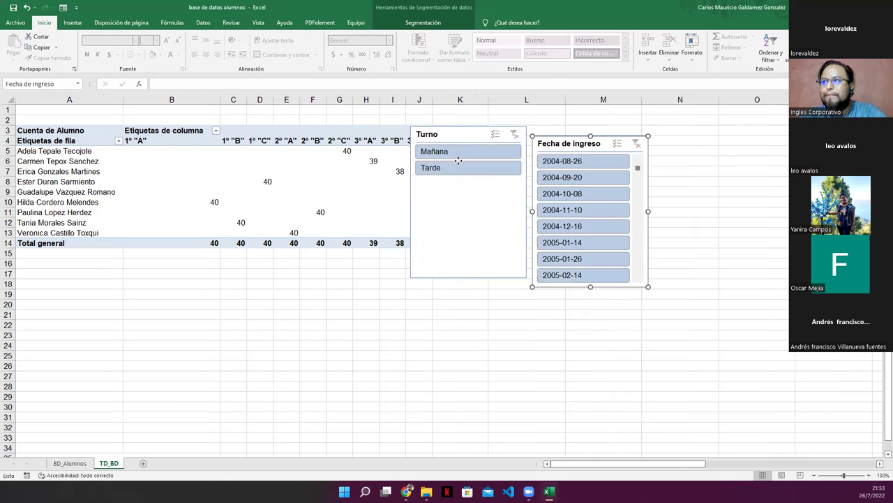
{"action": "left_click_drag", "start_coordinate": [459, 161], "coordinate": [290, 319]}
{"action": "left_click_drag", "start_coordinate": [584, 146], "coordinate": [430, 299]}
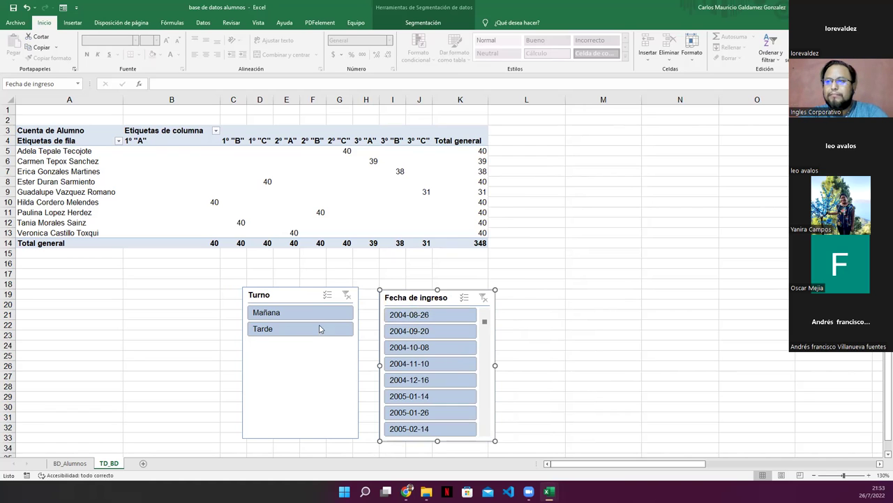
{"action": "left_click", "coordinate": [307, 361]}
{"action": "left_click", "coordinate": [435, 296]}
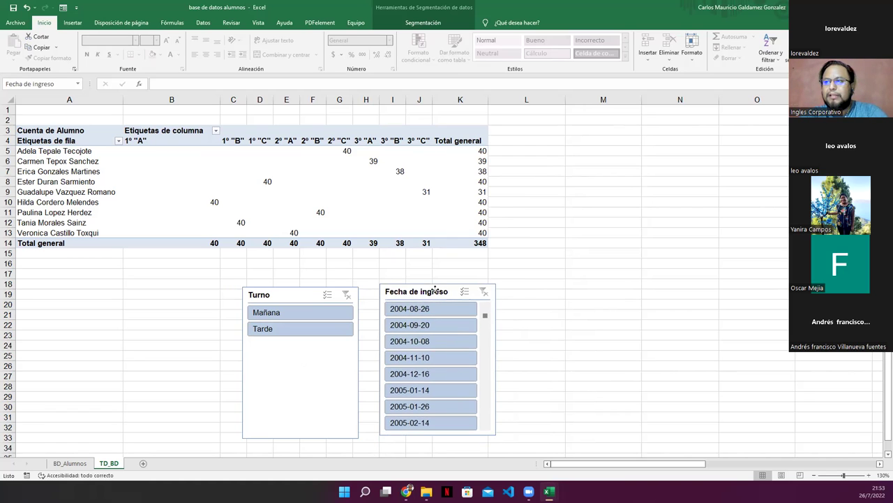
{"action": "left_click_drag", "start_coordinate": [289, 292], "coordinate": [284, 297]}
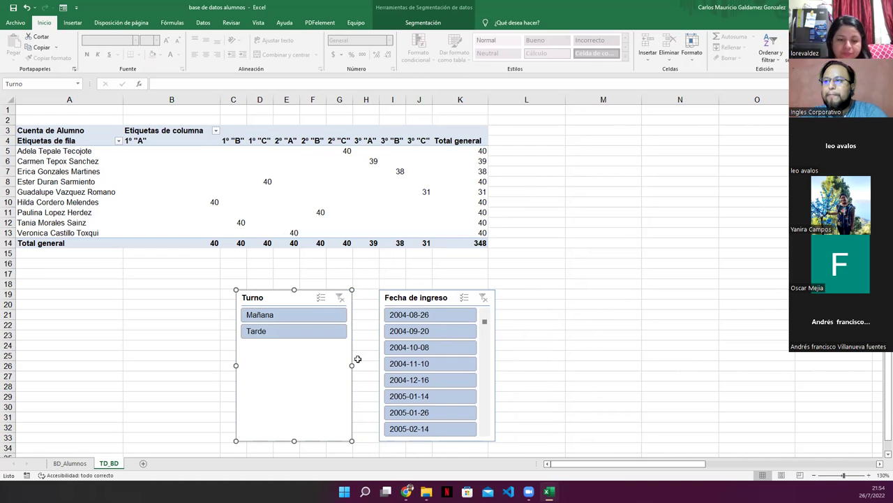
Deselect the slicer and switch to the Tablas y Graficos Dinamicos workbook's Ejercicio IV sheet.
{"action": "left_click", "coordinate": [413, 23]}
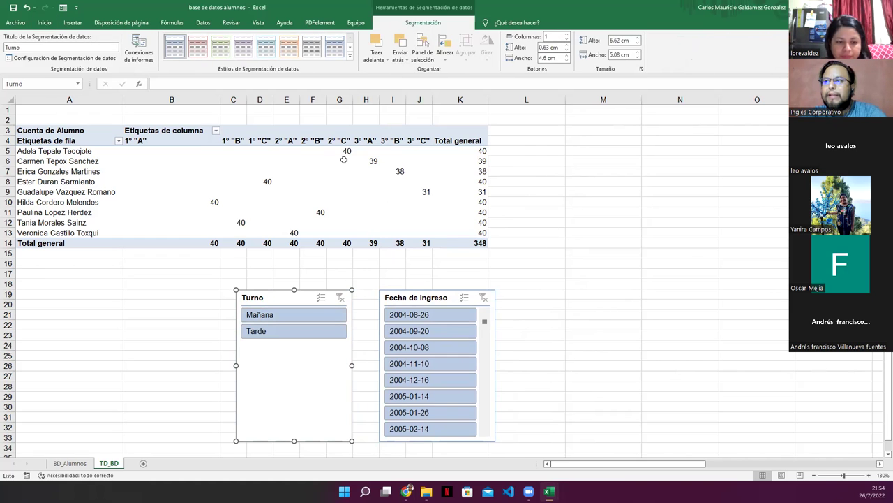
{"action": "left_click", "coordinate": [342, 161]}
{"action": "left_click", "coordinate": [406, 22]}
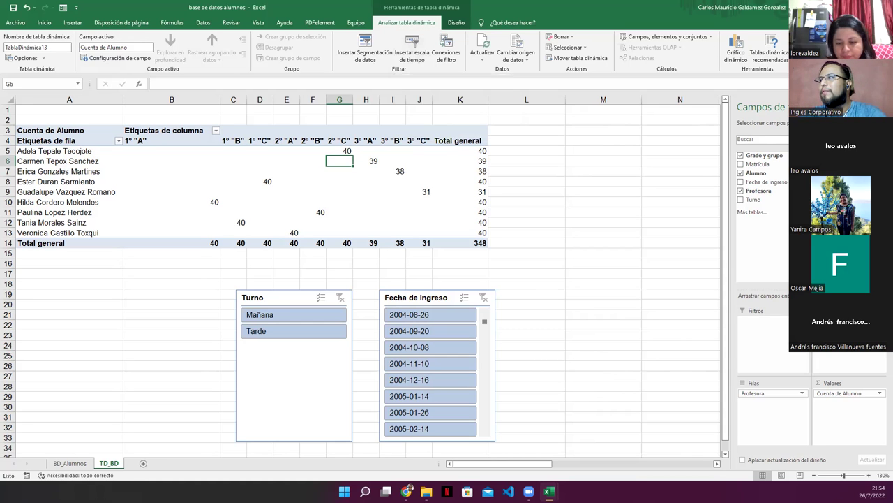
{"action": "key", "text": "alt+Tab"}
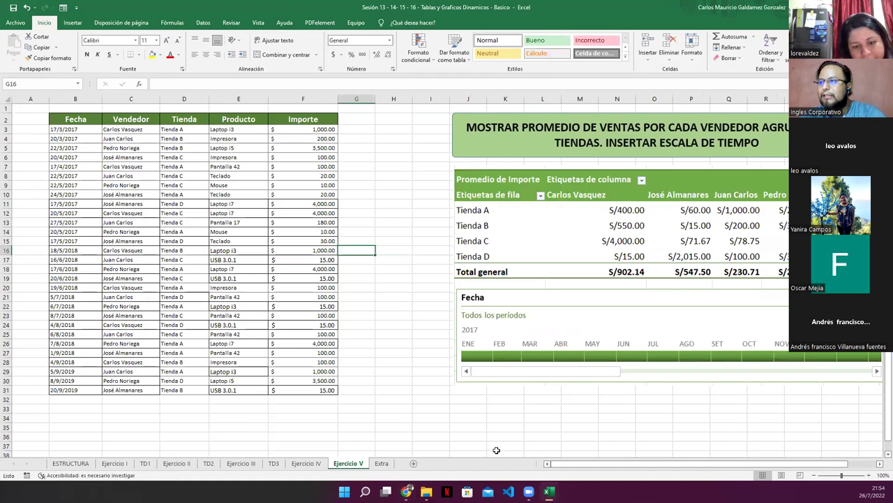
Review the Ejercicio V sales data, selecting its Fecha through Importe columns.
{"action": "left_click", "coordinate": [347, 464]}
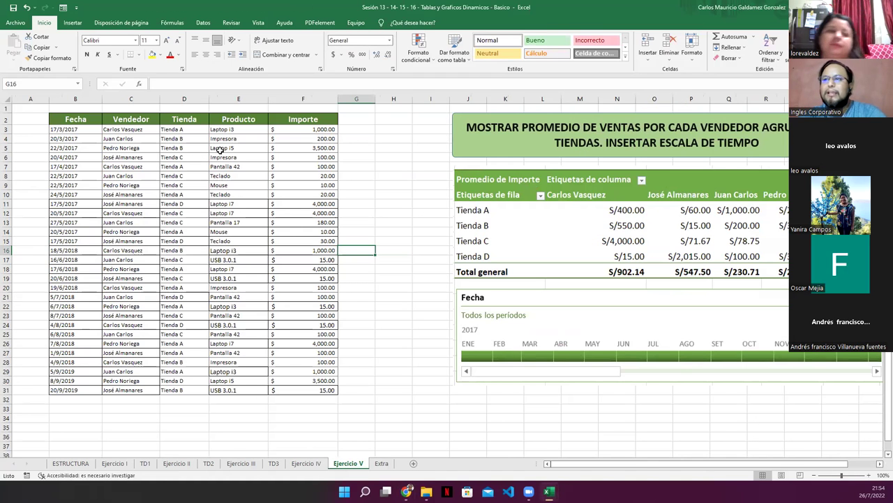
{"action": "mouse_move", "coordinate": [70, 119]}
{"action": "left_mouse_down"}
{"action": "mouse_move", "coordinate": [258, 286]}
{"action": "mouse_move", "coordinate": [287, 390]}
{"action": "left_mouse_up"}
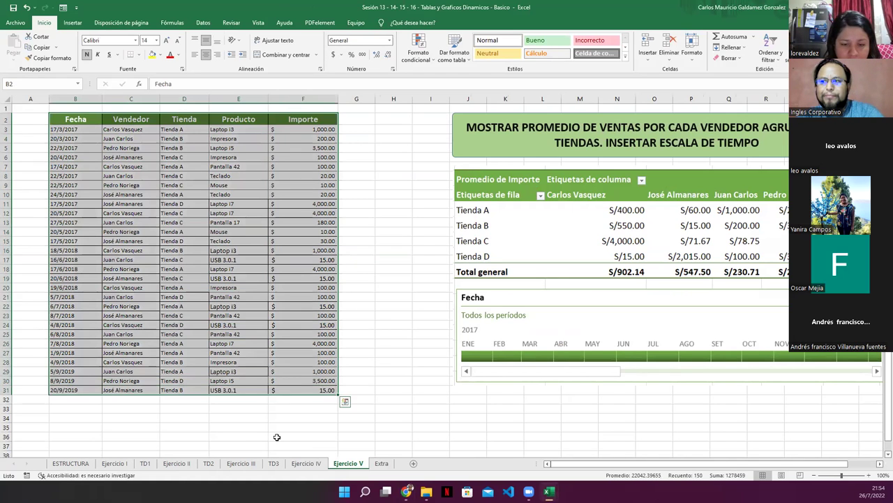
{"action": "left_click", "coordinate": [194, 119]}
{"action": "left_click_drag", "start_coordinate": [233, 142], "coordinate": [307, 390]}
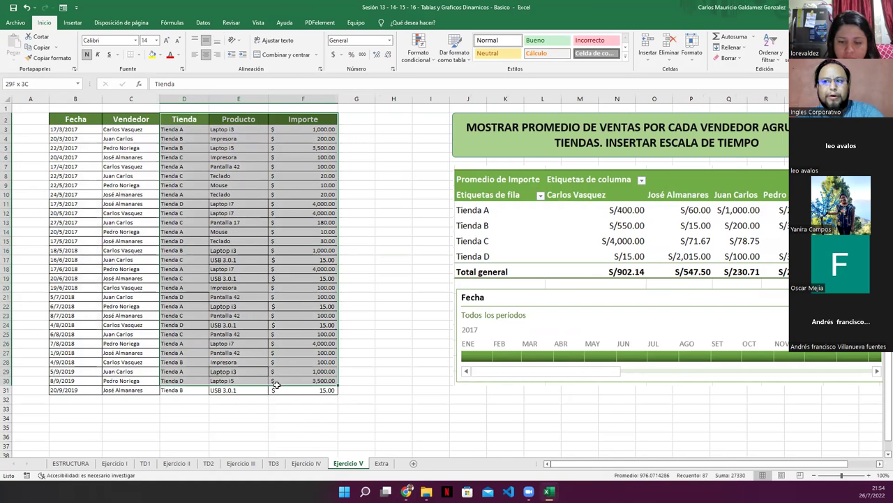
Select the Ejercicio IV sales table B2:F31 and compare it with Ejercicio V.
{"action": "left_click", "coordinate": [305, 463]}
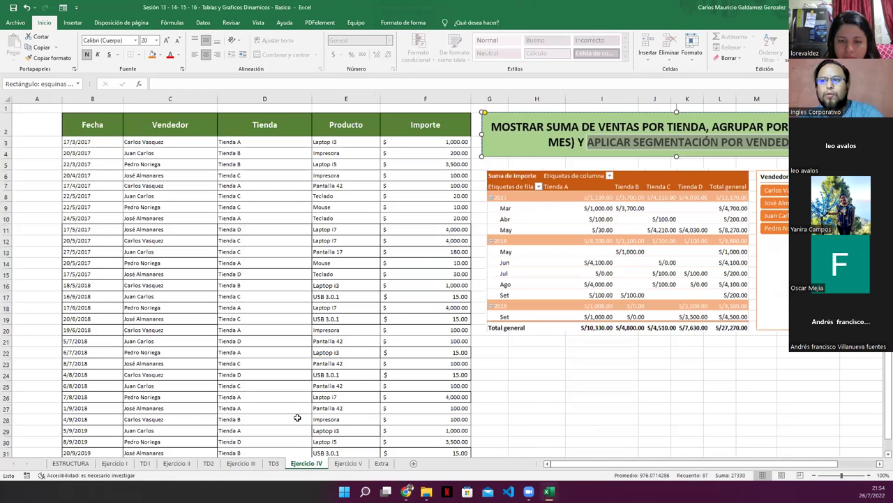
{"action": "left_click_drag", "start_coordinate": [106, 134], "coordinate": [356, 454]}
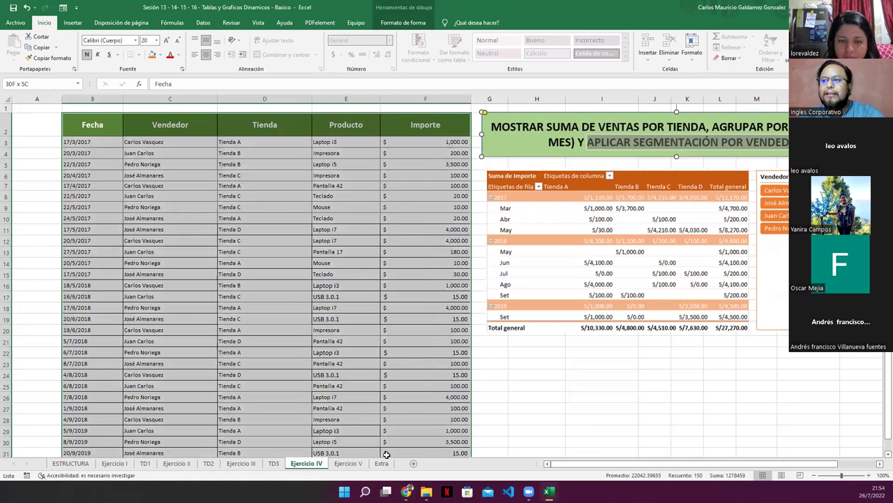
{"action": "left_click", "coordinate": [340, 464]}
{"action": "left_click", "coordinate": [260, 360]}
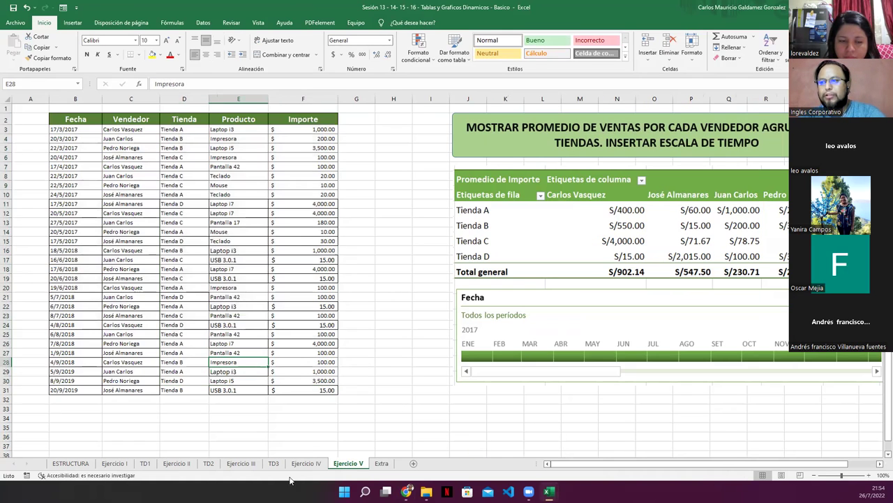
{"action": "left_click", "coordinate": [304, 465]}
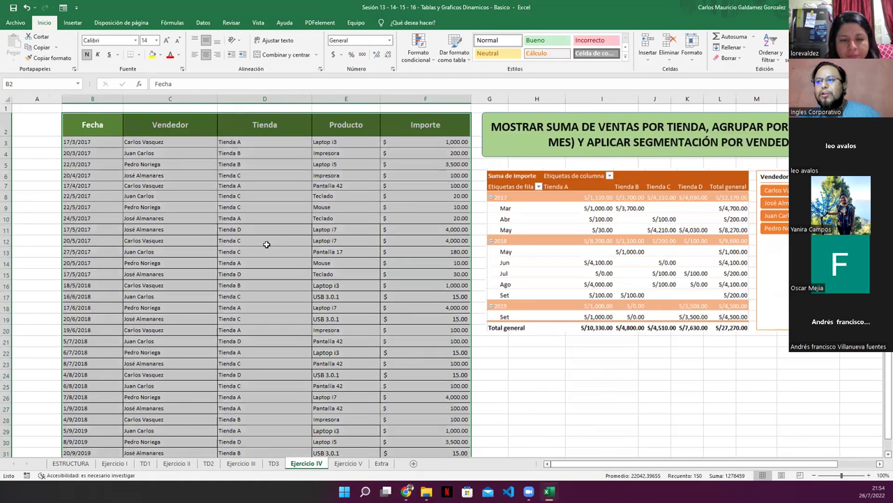
Place the active cell inside the Ejercicio IV sales data, ready to insert a pivot.
{"action": "right_click", "coordinate": [244, 240]}
{"action": "key", "text": "Escape"}
{"action": "left_click", "coordinate": [244, 240]}
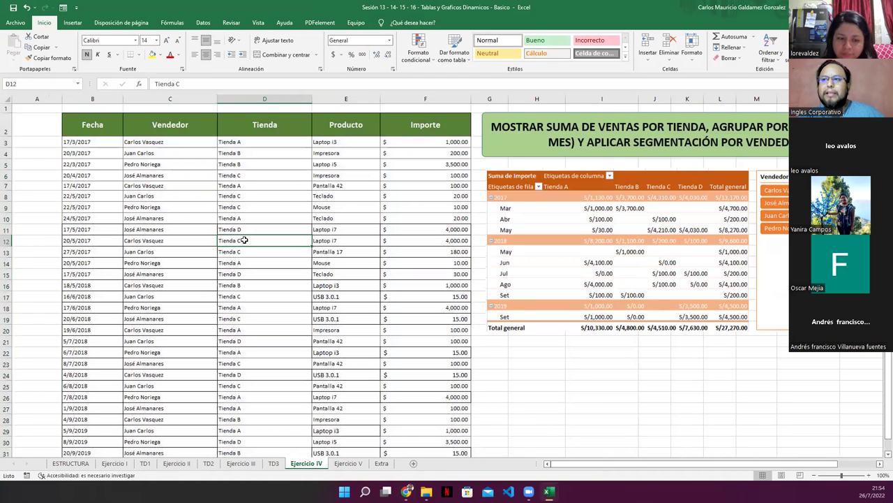
{"action": "left_click", "coordinate": [73, 22]}
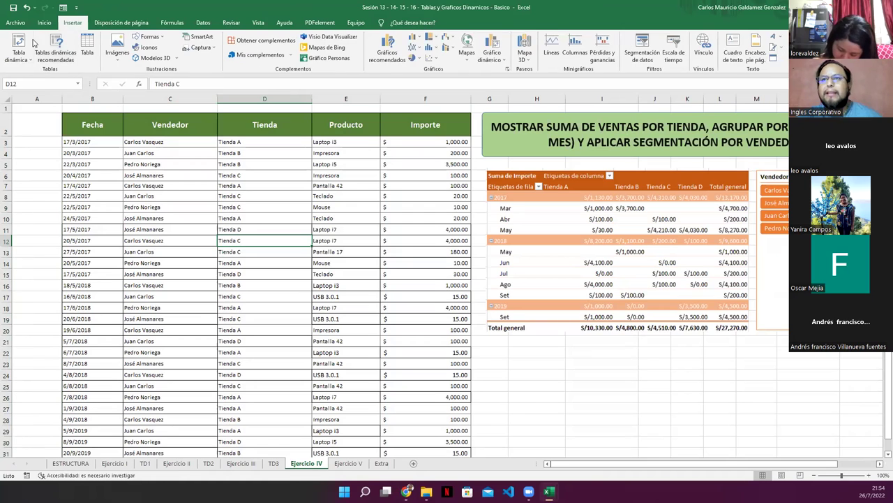
Insert a pivot table from B2:F31 on a new sheet placed after Ejercicio IV and named TD4.
{"action": "left_click", "coordinate": [21, 39]}
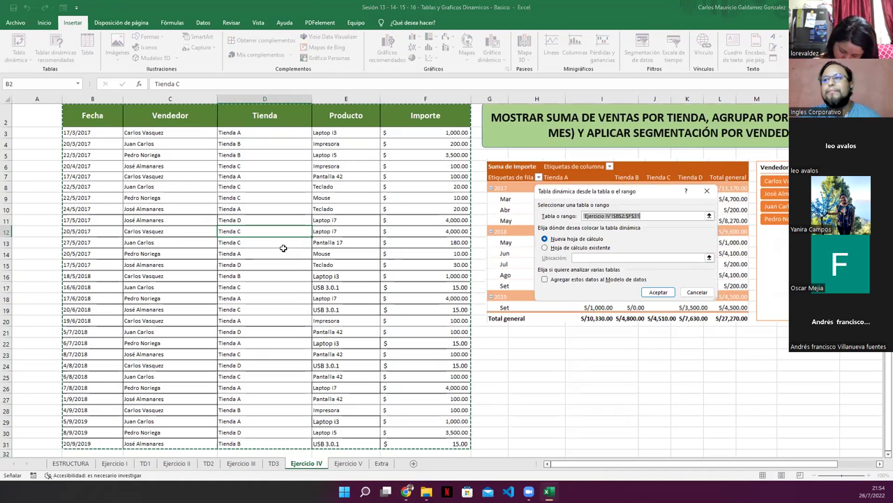
{"action": "left_click", "coordinate": [657, 292]}
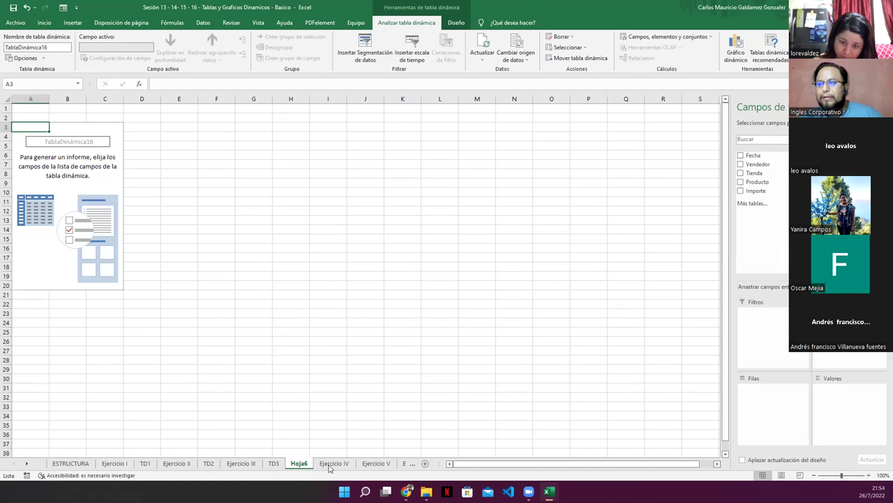
{"action": "left_click_drag", "start_coordinate": [331, 468], "coordinate": [360, 462]}
{"action": "double_click", "coordinate": [341, 463]}
{"action": "type", "text": "TD4"}
{"action": "key", "text": "Return"}
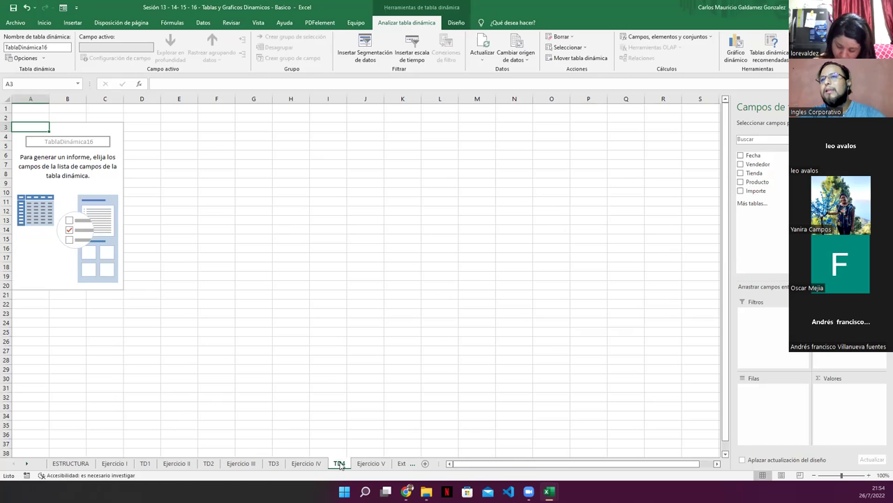
{"action": "left_click", "coordinate": [314, 464]}
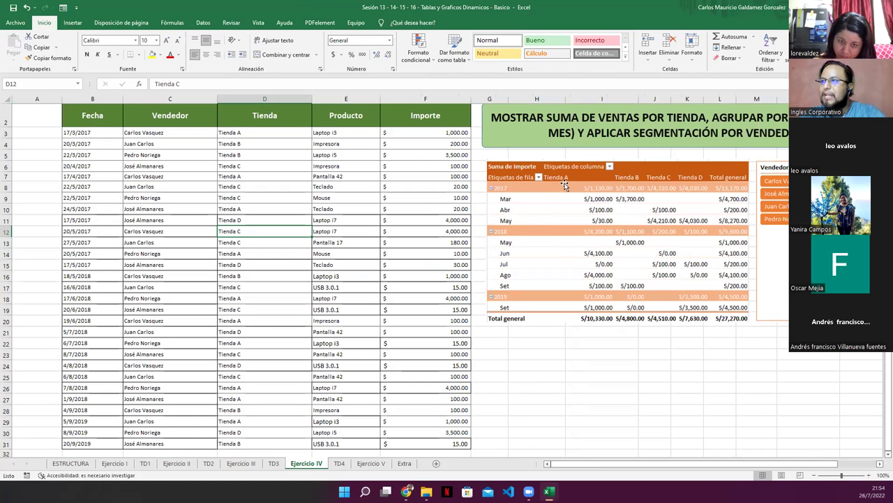
Build the TD4 pivot with Fecha years in rows (no Trimestres), Tienda in columns and Importe summed.
{"action": "left_click", "coordinate": [340, 463]}
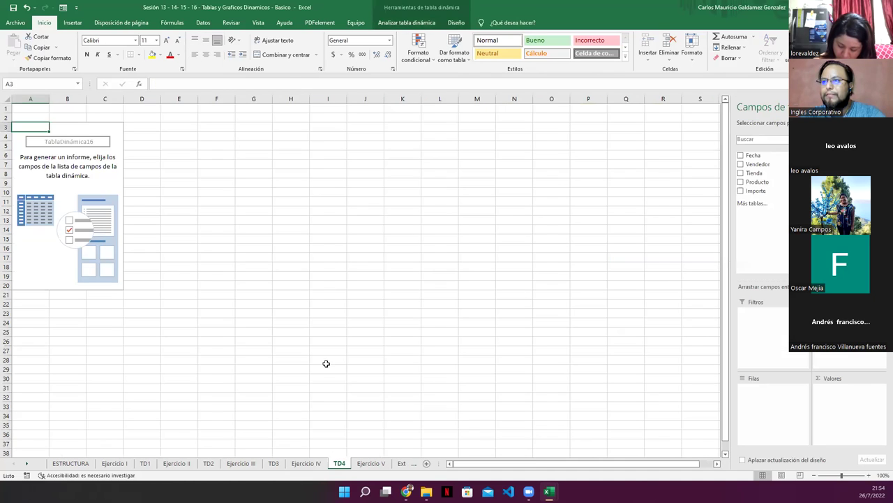
{"action": "left_click_drag", "start_coordinate": [753, 155], "coordinate": [752, 406]}
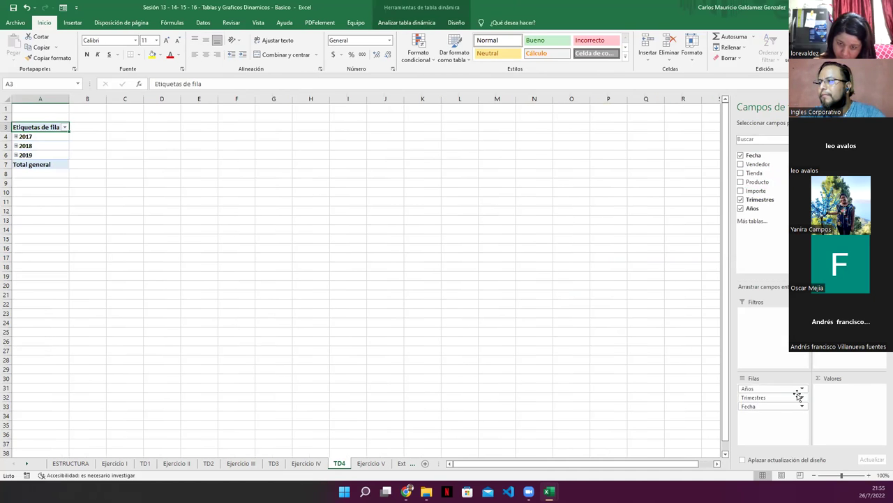
{"action": "left_click", "coordinate": [754, 397]}
{"action": "left_click", "coordinate": [772, 375]}
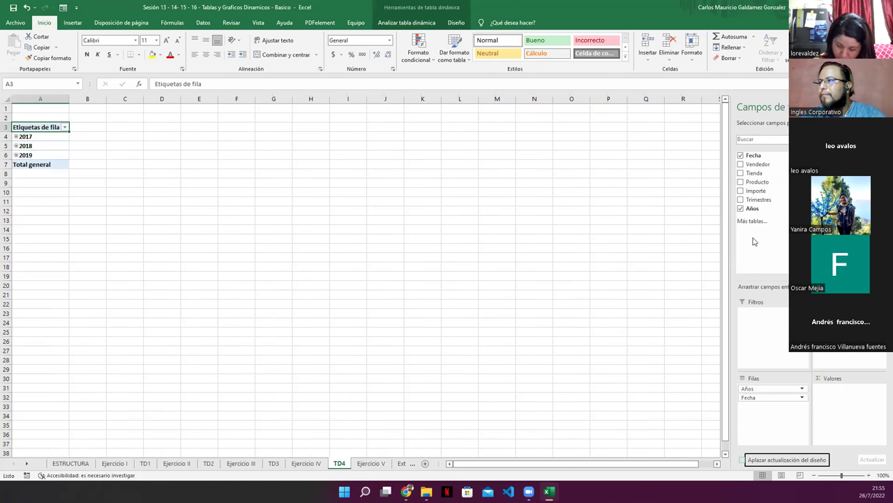
{"action": "left_click_drag", "start_coordinate": [754, 172], "coordinate": [838, 335]}
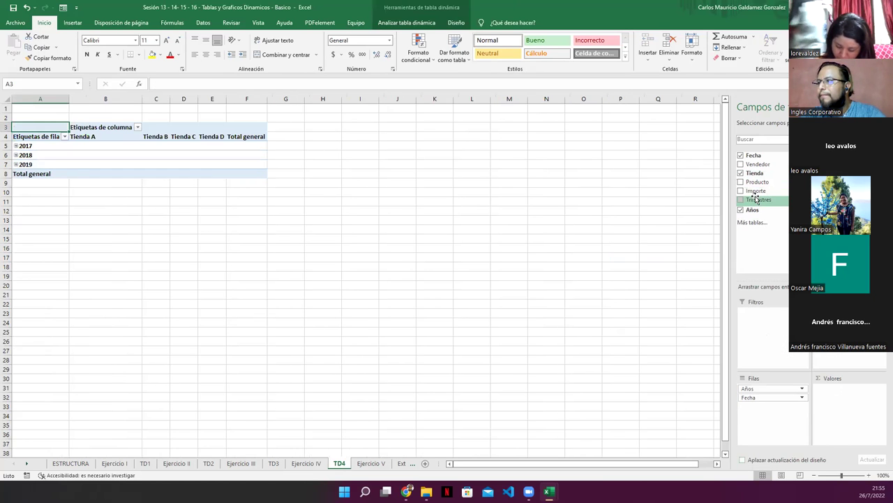
{"action": "left_click_drag", "start_coordinate": [755, 191], "coordinate": [850, 406]}
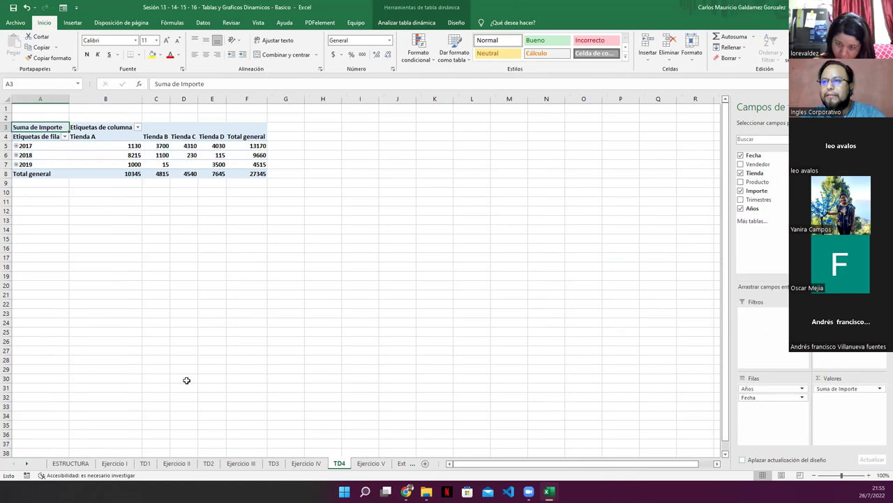
{"action": "left_click", "coordinate": [307, 463]}
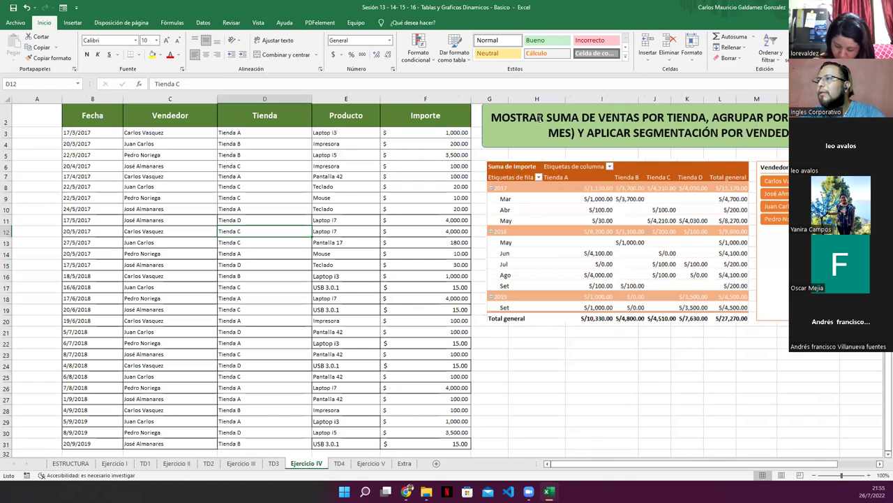
{"action": "left_click", "coordinate": [340, 463]}
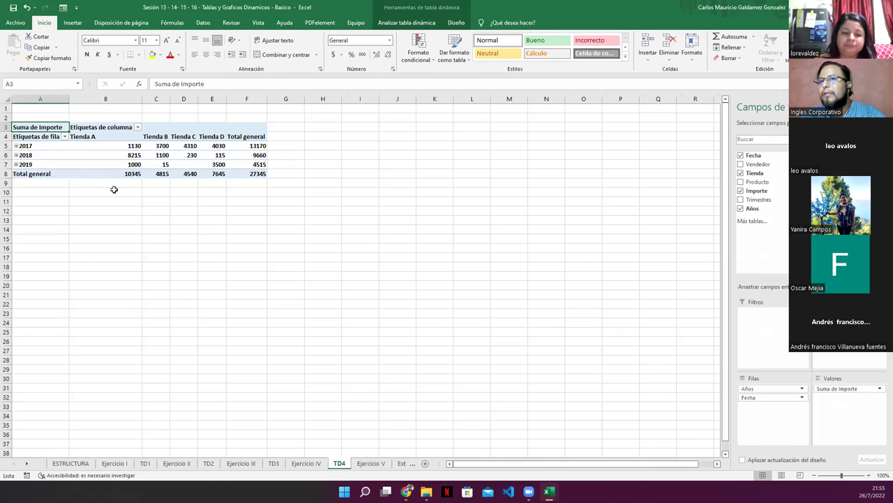
Expand 2017, 2018 and 2019 in the TD4 pivot to list their months.
{"action": "left_click", "coordinate": [15, 145]}
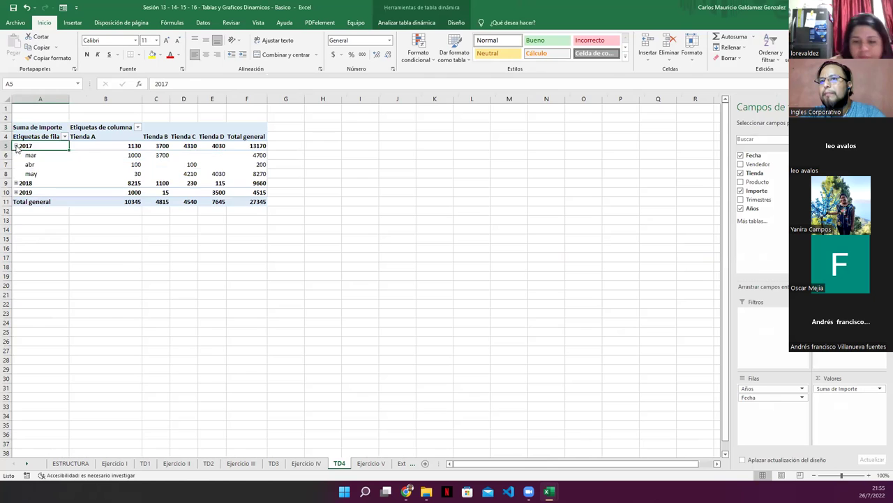
{"action": "left_click", "coordinate": [16, 182]}
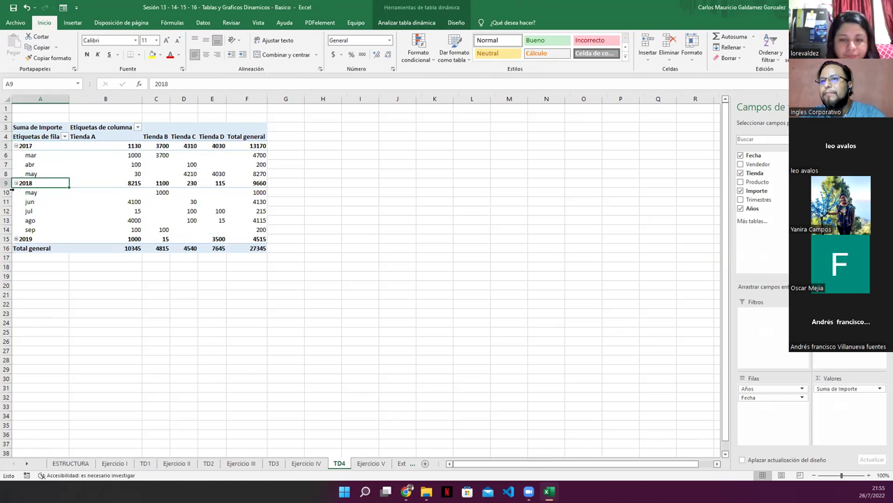
{"action": "left_click", "coordinate": [15, 238]}
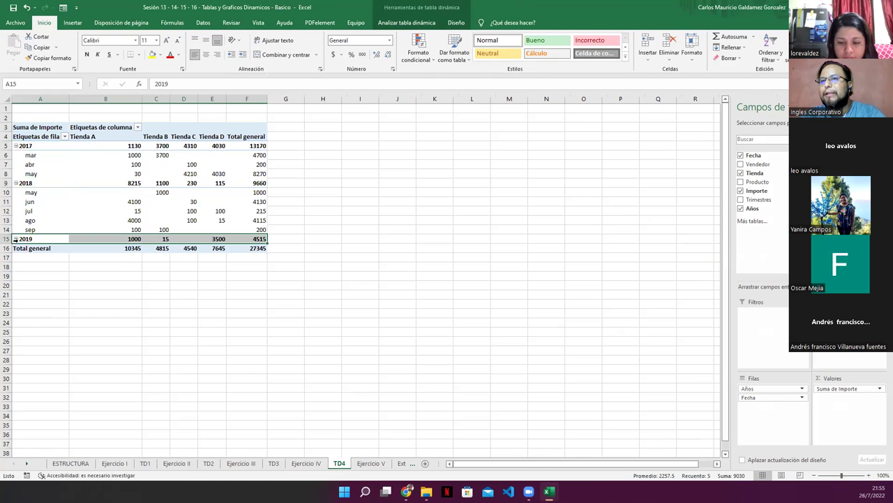
{"action": "left_click", "coordinate": [16, 239]}
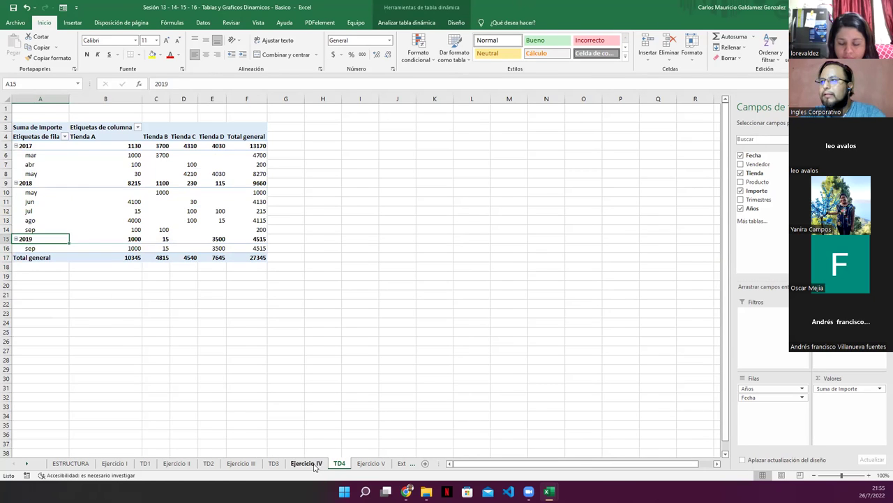
Check the slicer requirement in the Ejercicio IV title, then select a cell inside the TD4 pivot.
{"action": "left_click", "coordinate": [305, 462]}
{"action": "left_click_drag", "start_coordinate": [588, 132], "coordinate": [788, 133]}
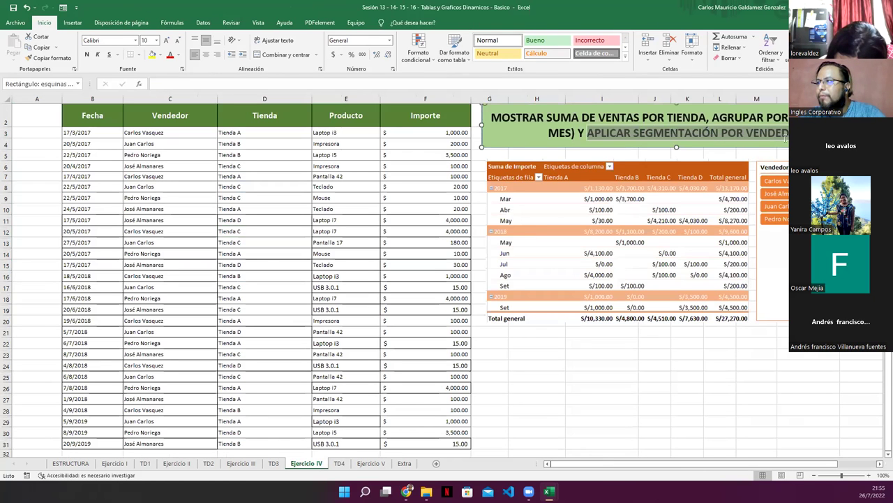
{"action": "left_click", "coordinate": [339, 463]}
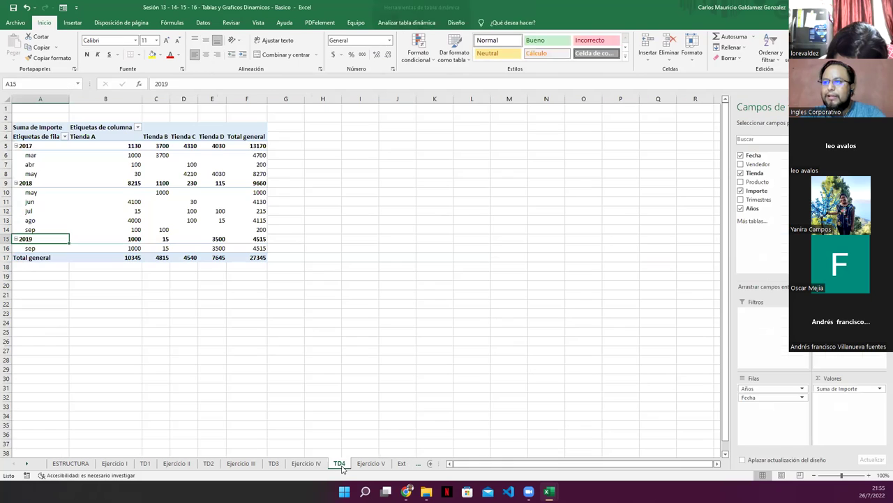
{"action": "left_click", "coordinate": [211, 154]}
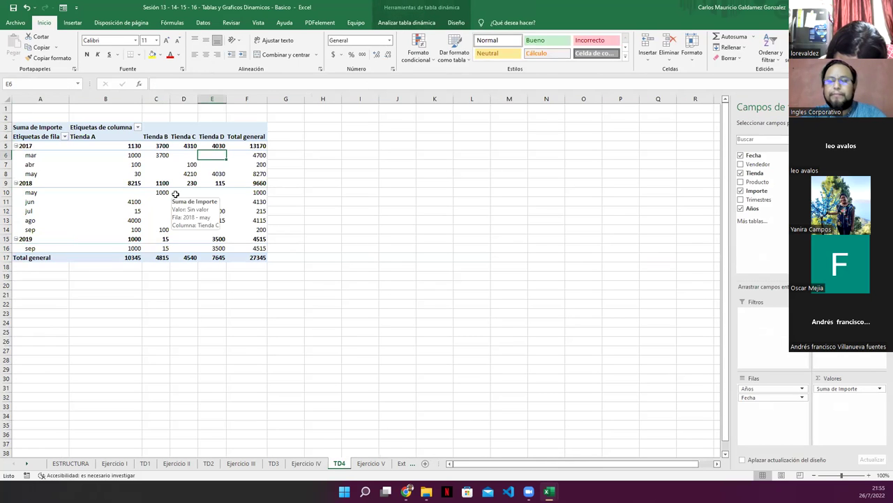
Insert a Segmentación de datos slicer on the Vendedor field for the TD4 pivot.
{"action": "left_click", "coordinate": [383, 26]}
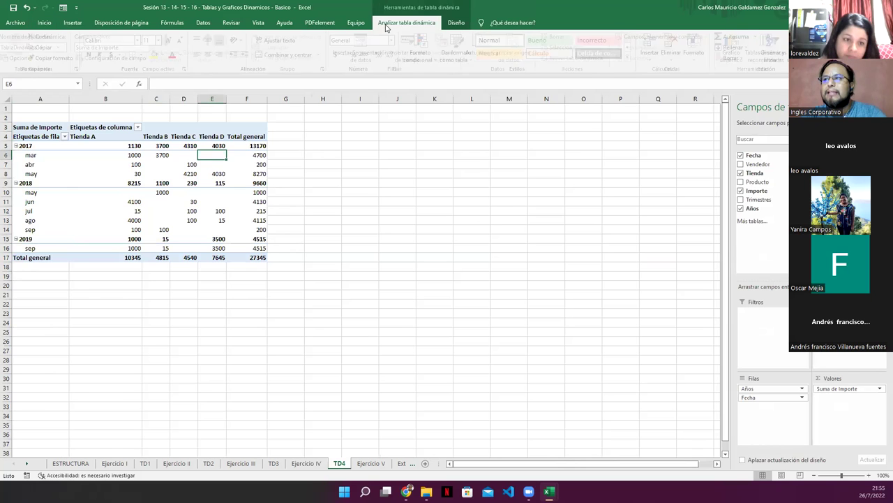
{"action": "left_click", "coordinate": [373, 49]}
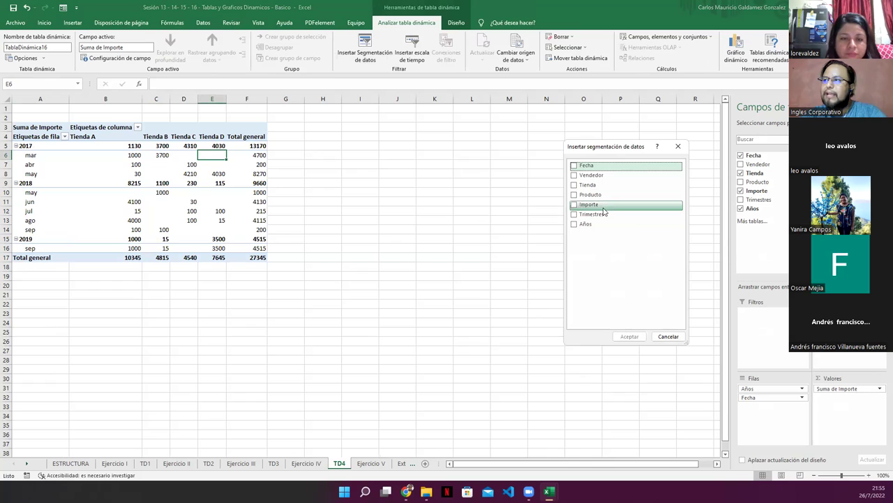
{"action": "left_click", "coordinate": [574, 176]}
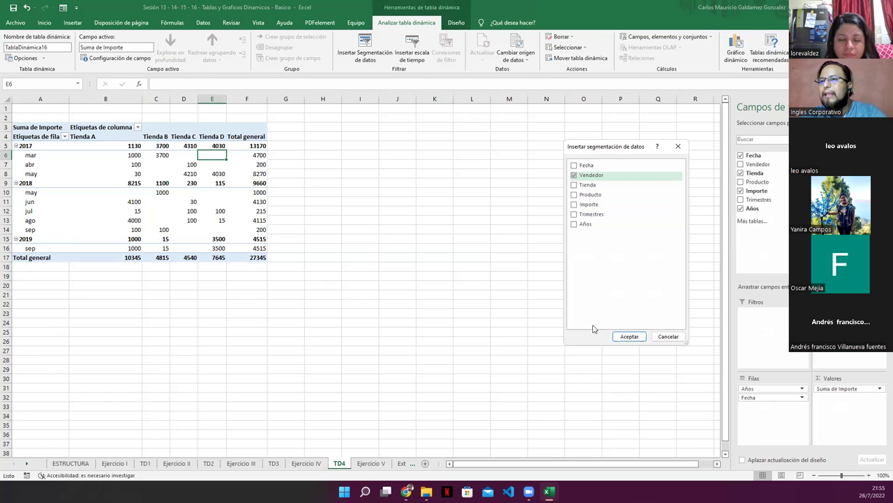
{"action": "left_click", "coordinate": [628, 336]}
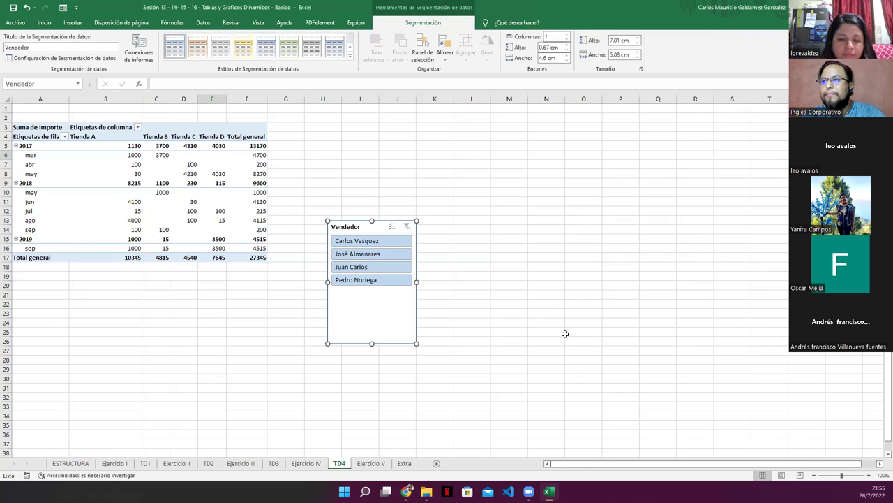
Move the Vendedor slicer below the pivot near B20 and filter to each seller in turn.
{"action": "left_click_drag", "start_coordinate": [355, 233], "coordinate": [172, 289]}
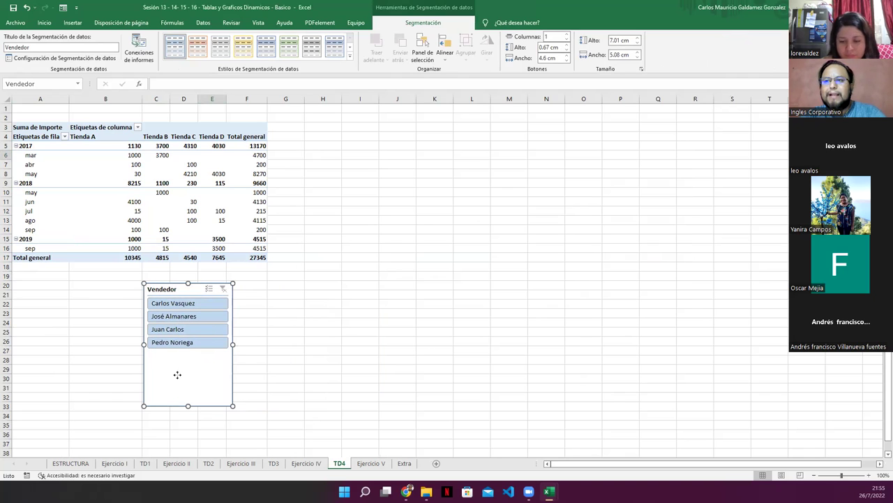
{"action": "left_click", "coordinate": [182, 304]}
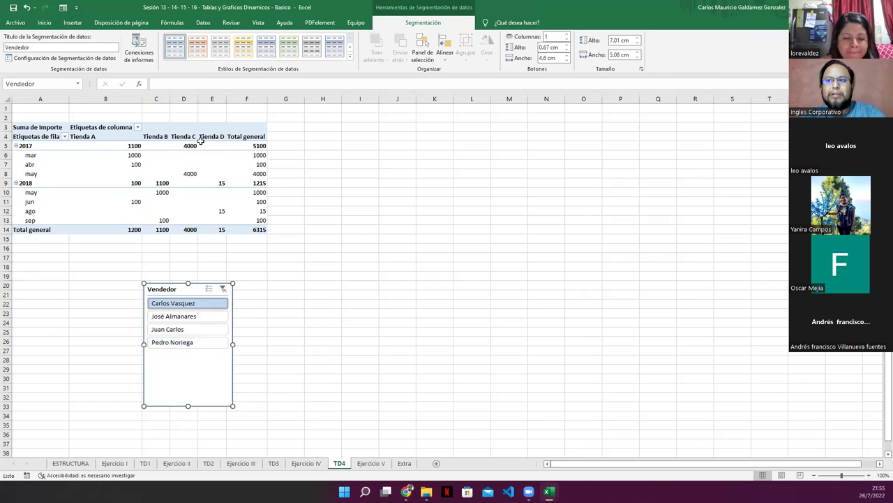
{"action": "left_click", "coordinate": [164, 317]}
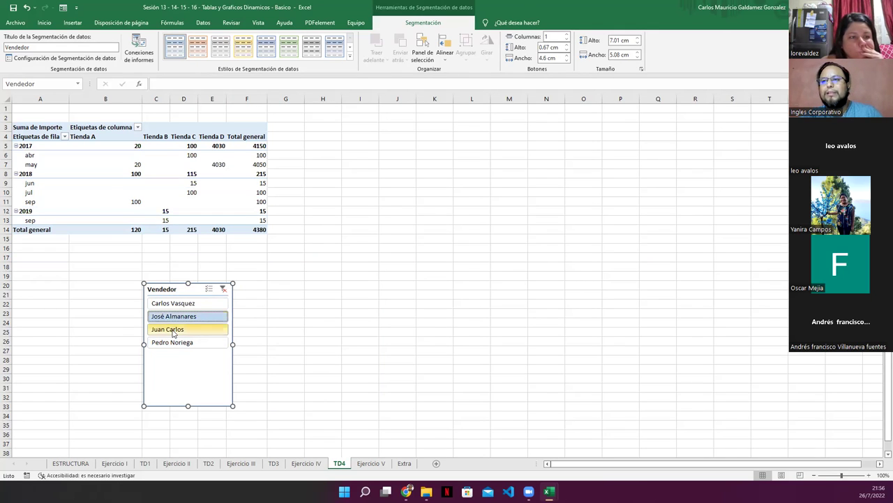
{"action": "left_click", "coordinate": [173, 330]}
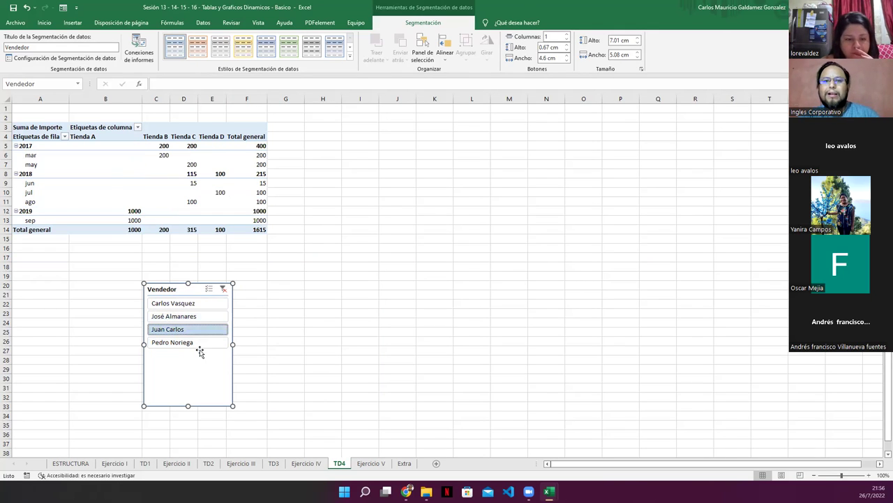
{"action": "left_click", "coordinate": [185, 346]}
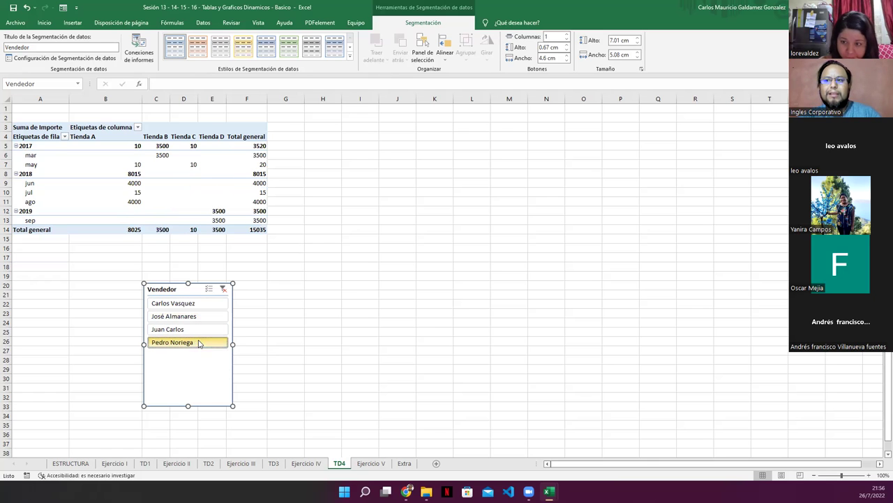
Filter the pivot to the second and fourth sellers together, totalling 19415.
{"action": "left_click", "coordinate": [185, 304]}
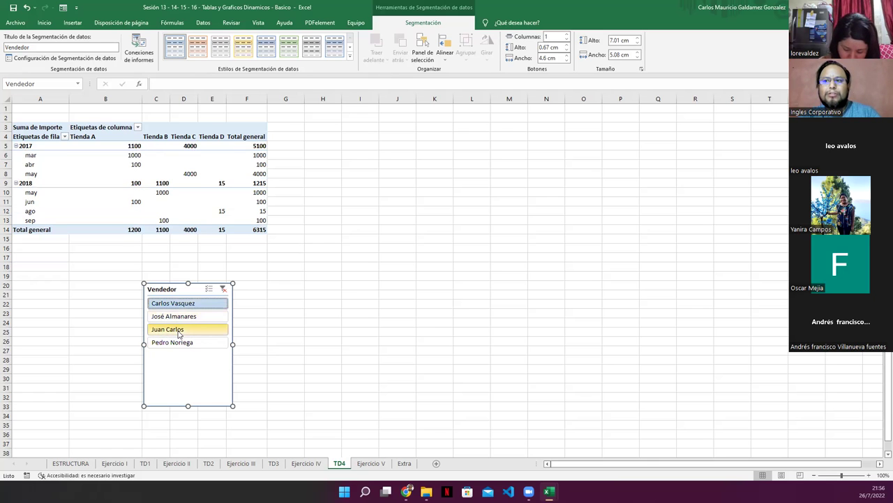
{"action": "left_click", "coordinate": [171, 329], "text": "ctrl"}
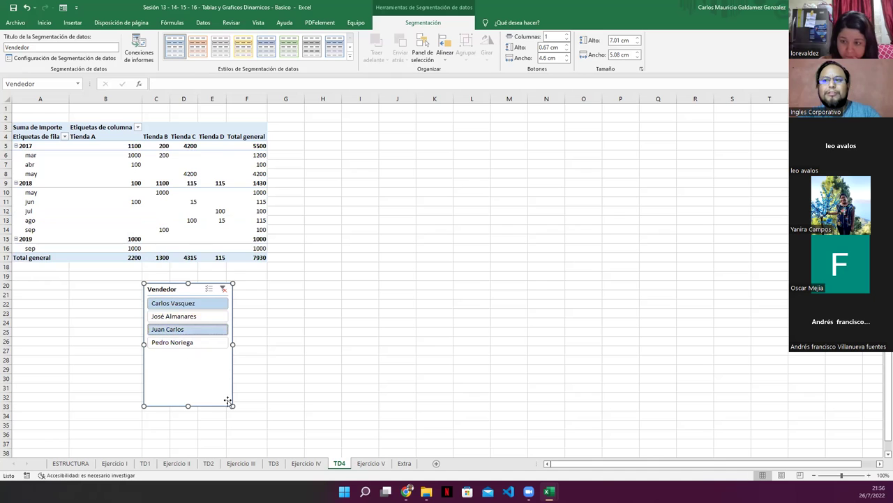
{"action": "left_click", "coordinate": [175, 317]}
{"action": "left_click", "coordinate": [180, 342], "text": "ctrl"}
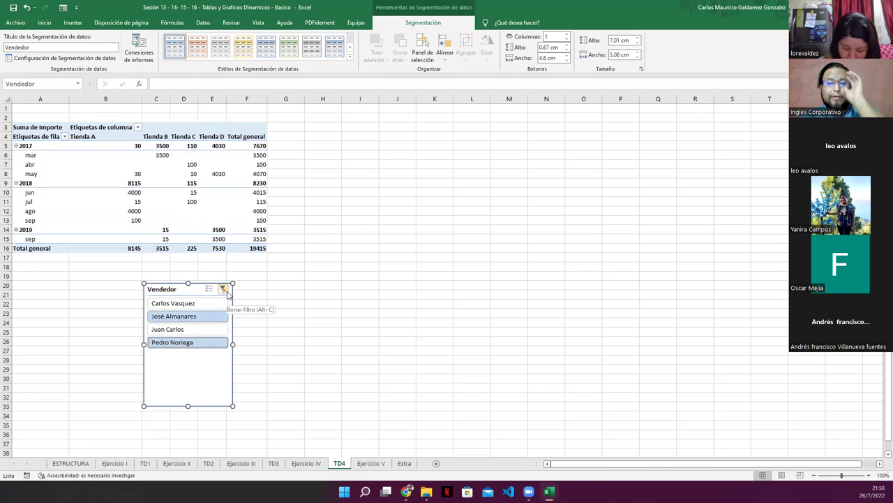
Give the pivot values B5:F16 the Contabilidad (accounting) number format.
{"action": "left_click_drag", "start_coordinate": [126, 145], "coordinate": [235, 248]}
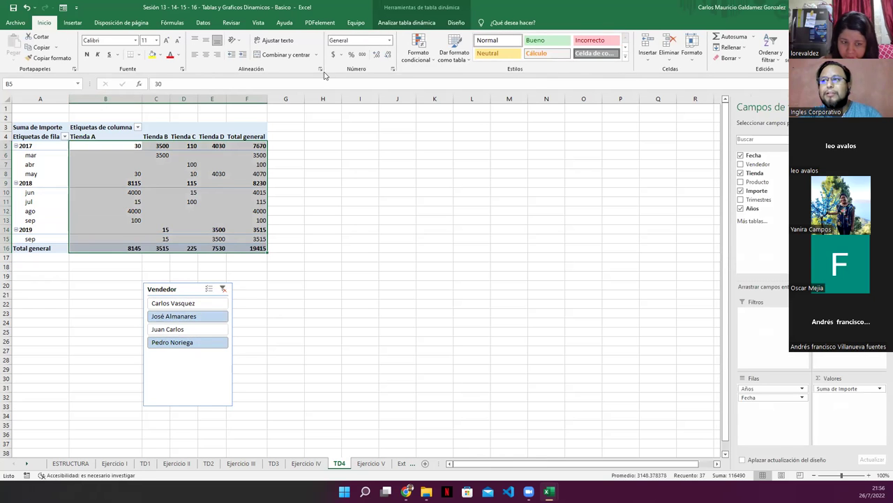
{"action": "left_click", "coordinate": [333, 54]}
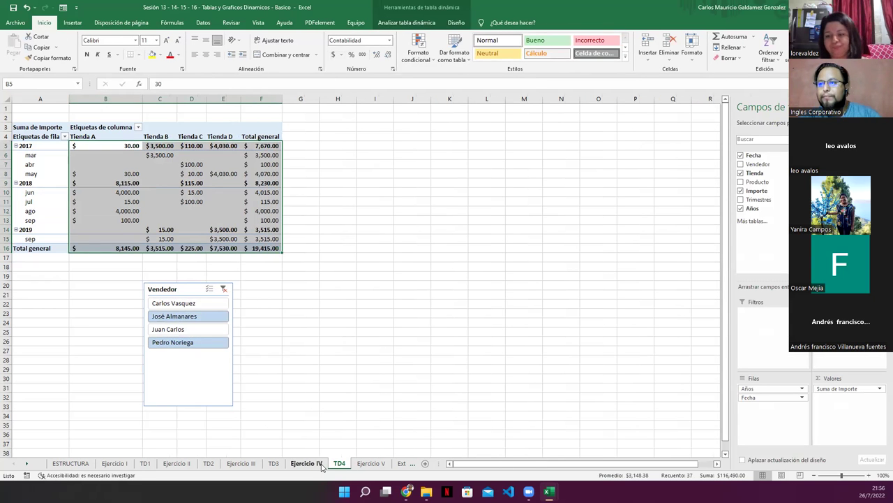
{"action": "left_click", "coordinate": [305, 463]}
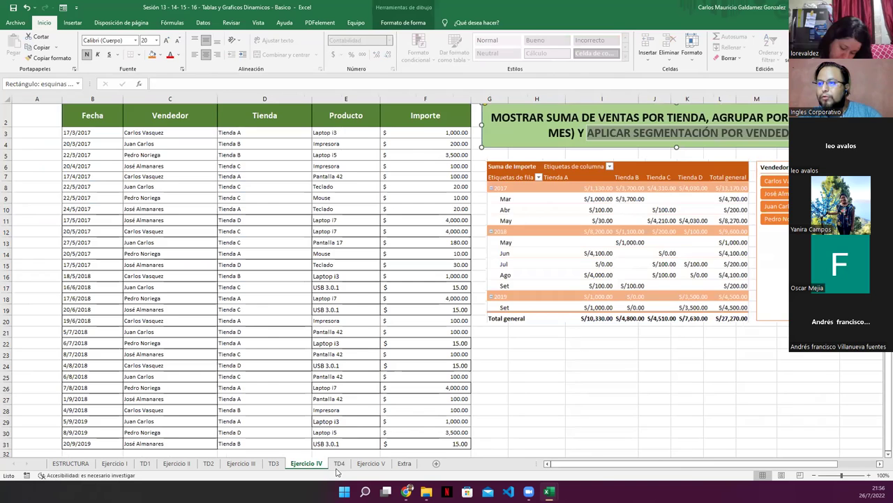
{"action": "left_click", "coordinate": [339, 463]}
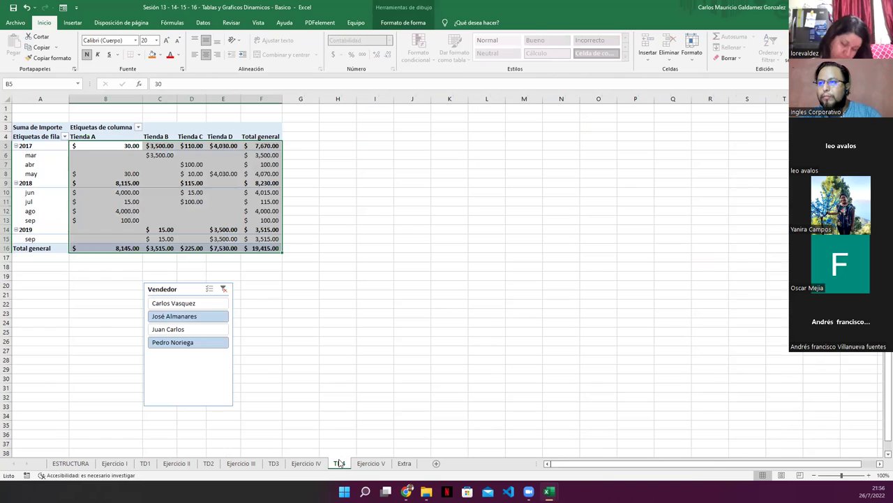
Clear the Vendedor slicer filter and move the slicer beside the pivot near H4.
{"action": "left_click", "coordinate": [223, 288]}
{"action": "left_click_drag", "start_coordinate": [179, 289], "coordinate": [360, 140]}
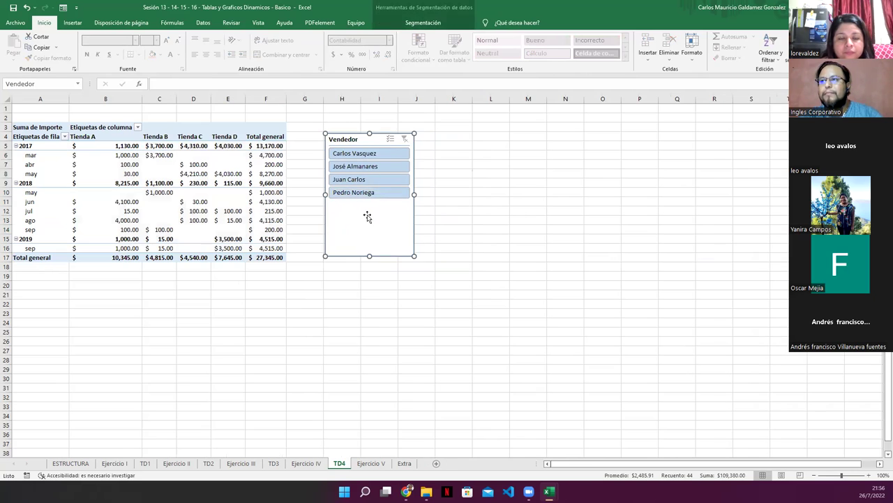
{"action": "left_click", "coordinate": [194, 219]}
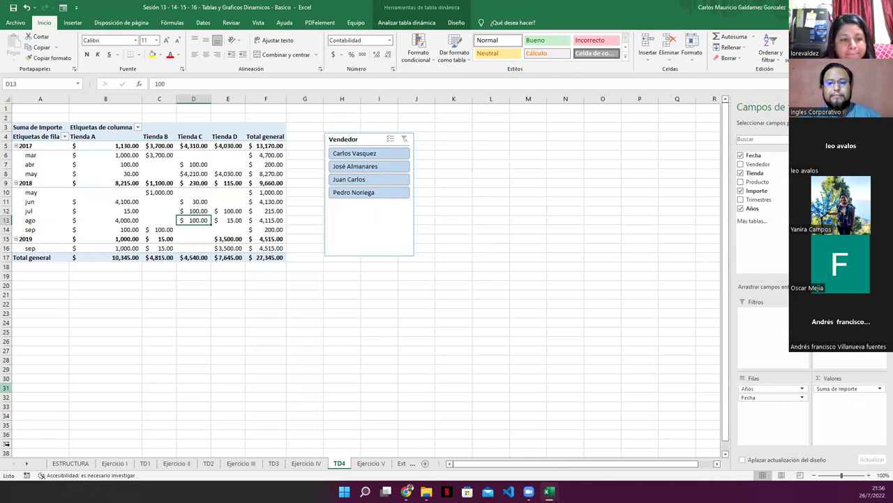
{"action": "left_click", "coordinate": [407, 491]}
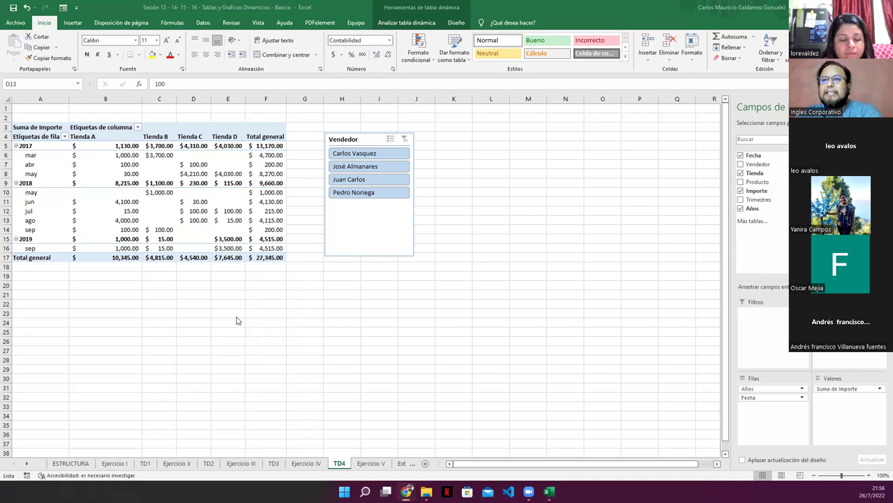
On Ejercicio V, shift the pivot-and-timeline picture left and place the green title banner above it.
{"action": "left_click", "coordinate": [376, 470]}
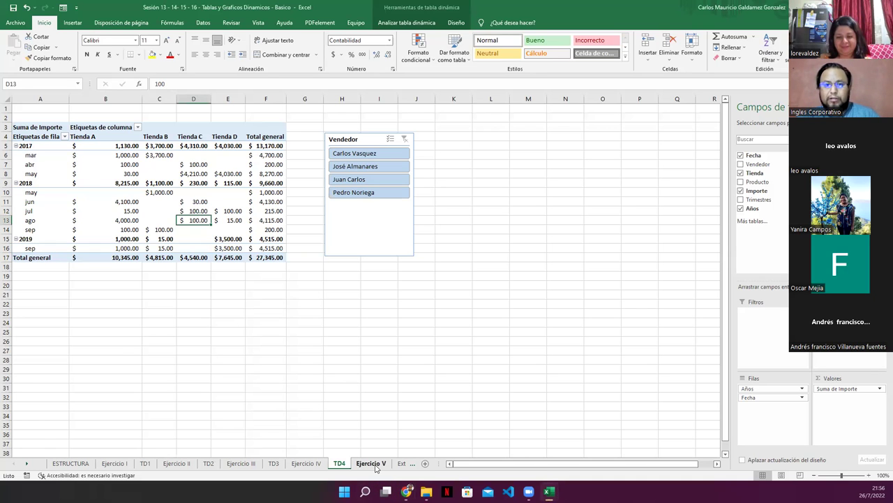
{"action": "left_click", "coordinate": [376, 466]}
{"action": "mouse_move", "coordinate": [546, 279]}
{"action": "left_mouse_down"}
{"action": "mouse_move", "coordinate": [457, 279]}
{"action": "mouse_move", "coordinate": [467, 283]}
{"action": "left_mouse_up"}
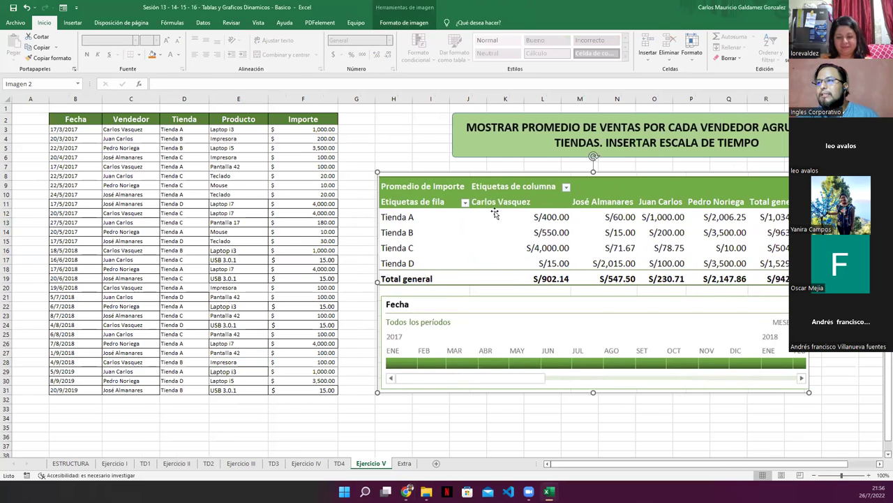
{"action": "left_click", "coordinate": [486, 157]}
{"action": "left_click_drag", "start_coordinate": [485, 157], "coordinate": [409, 161]}
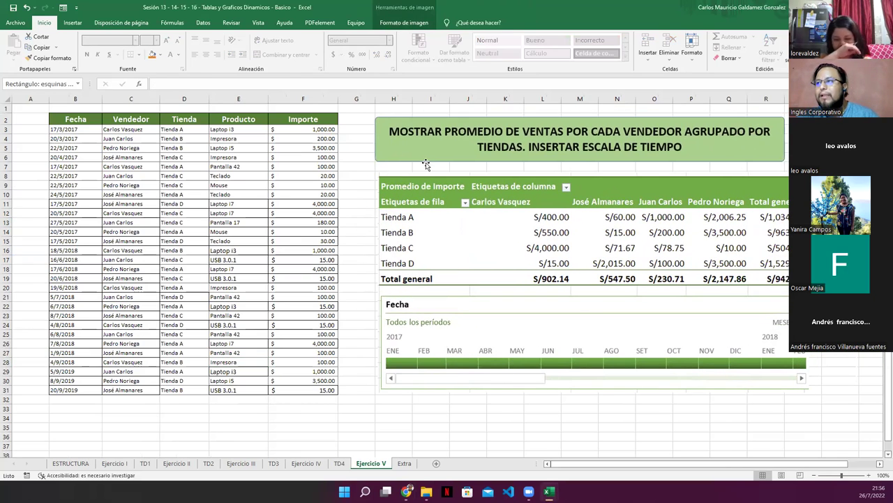
Highlight PROMEDIO and INSERTAR ESCALA DE TIEMPO in the title, then return to the TD4 pivot.
{"action": "left_click_drag", "start_coordinate": [446, 132], "coordinate": [507, 137]}
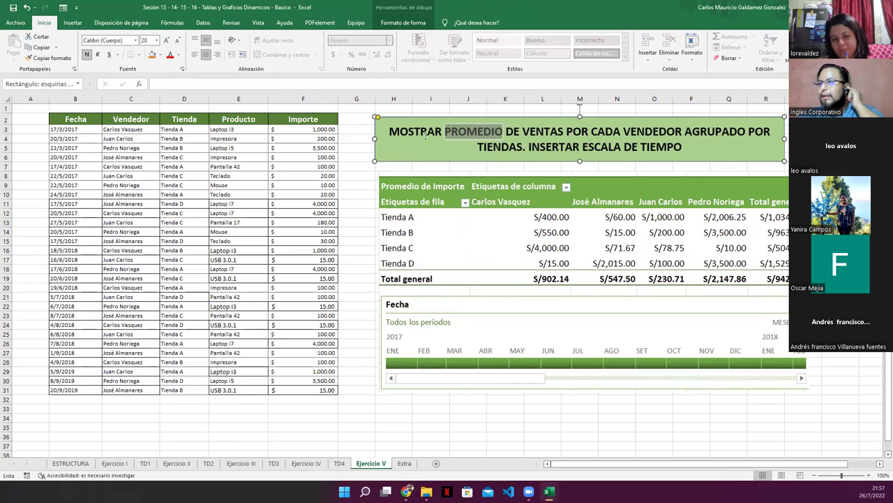
{"action": "left_click_drag", "start_coordinate": [389, 132], "coordinate": [684, 148]}
{"action": "left_click", "coordinate": [684, 148]}
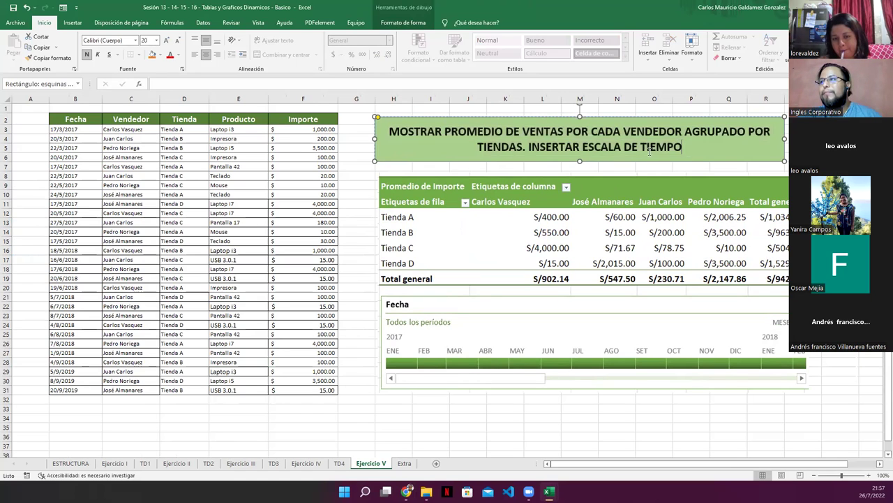
{"action": "left_click_drag", "start_coordinate": [529, 146], "coordinate": [688, 147]}
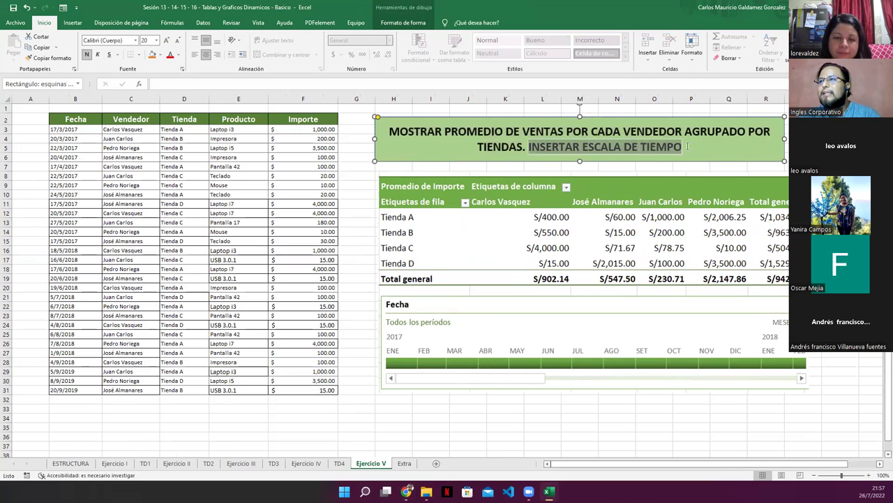
{"action": "left_click", "coordinate": [230, 255]}
{"action": "left_click", "coordinate": [339, 463]}
{"action": "left_click", "coordinate": [224, 222]}
Check the Fecha timeline option for the TD4 pivot, then close it without inserting a timeline.
{"action": "left_click", "coordinate": [407, 23]}
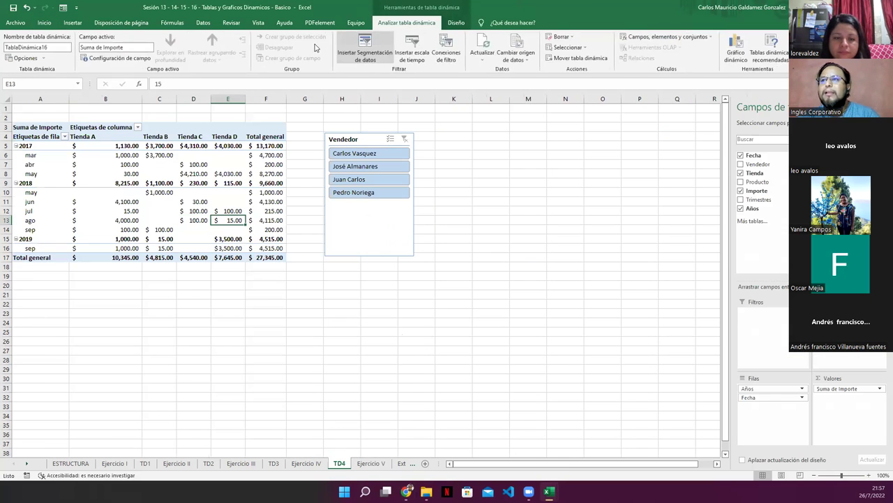
{"action": "left_click", "coordinate": [402, 62]}
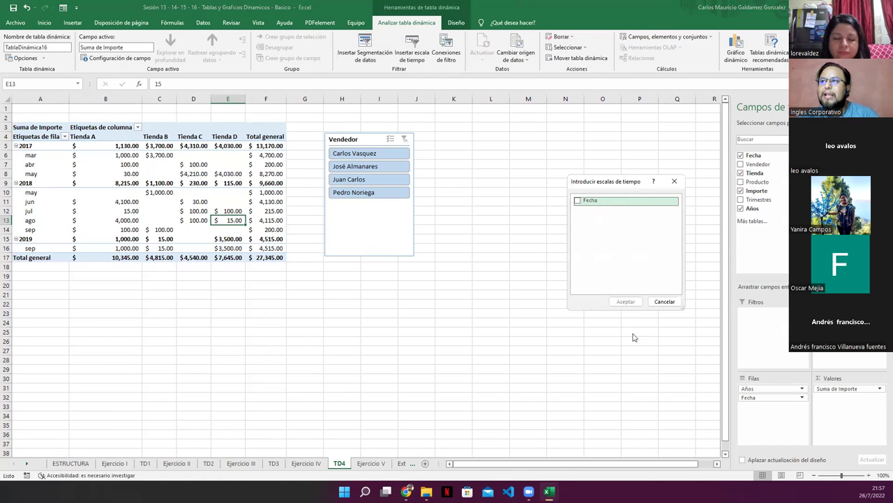
{"action": "left_click", "coordinate": [674, 182]}
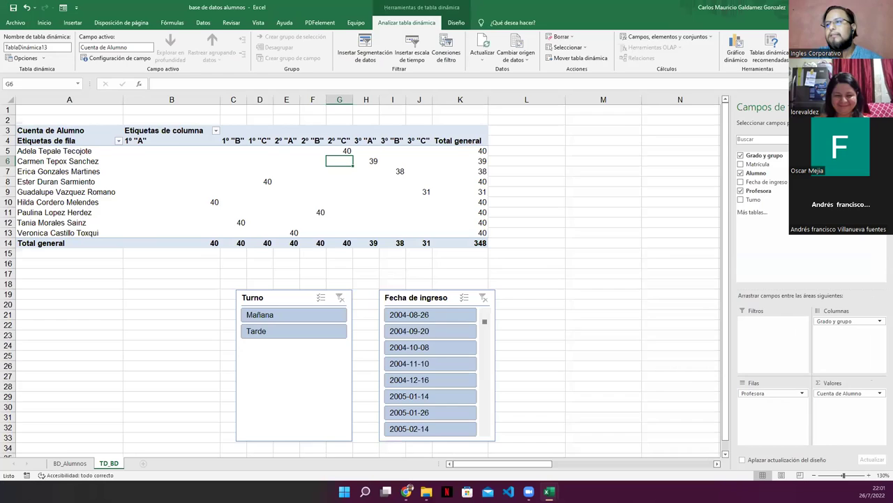
Save the student database workbook and return to the Sesión 13 workbook's Ejercicio V sheet.
{"action": "left_click", "coordinate": [374, 268]}
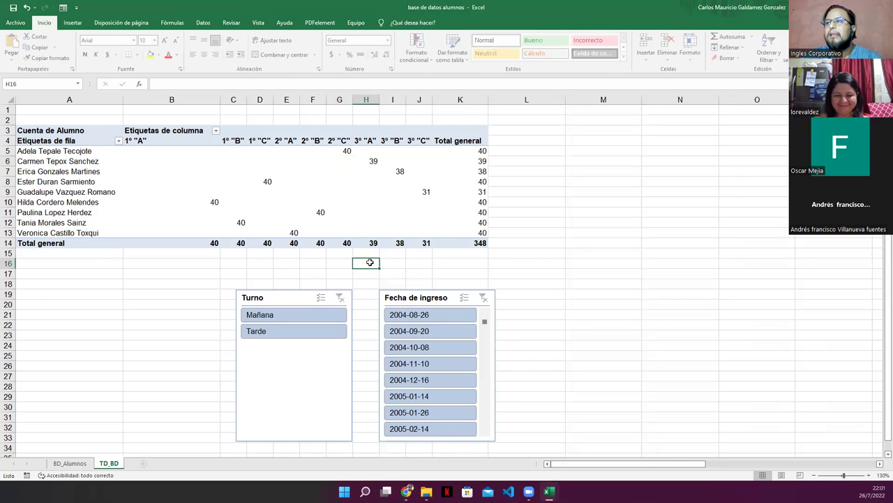
{"action": "left_click", "coordinate": [13, 8]}
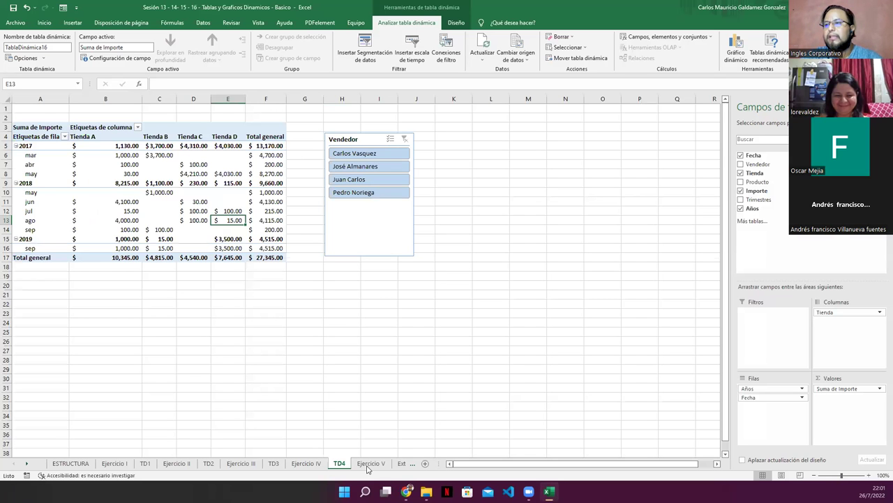
{"action": "left_click", "coordinate": [368, 465]}
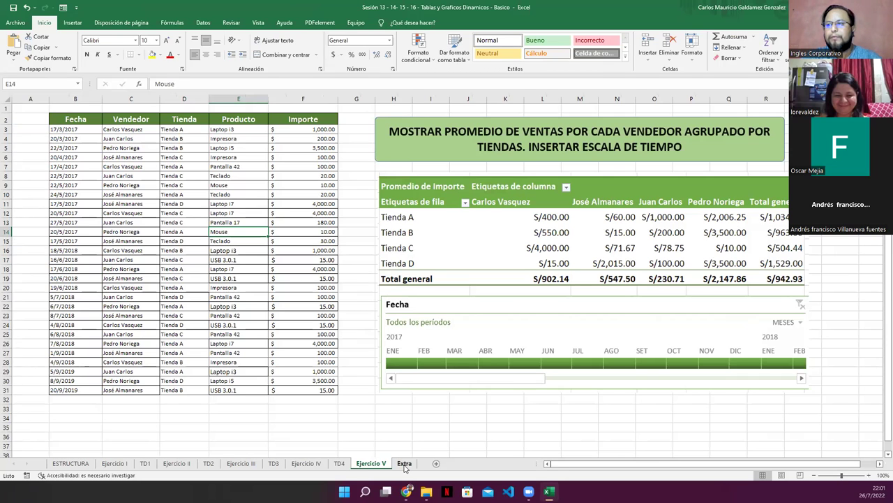
Show the Extra sheet and select its pivot picture with the DESCUENTO 10% calculated field.
{"action": "left_click", "coordinate": [404, 464]}
{"action": "left_click", "coordinate": [599, 349]}
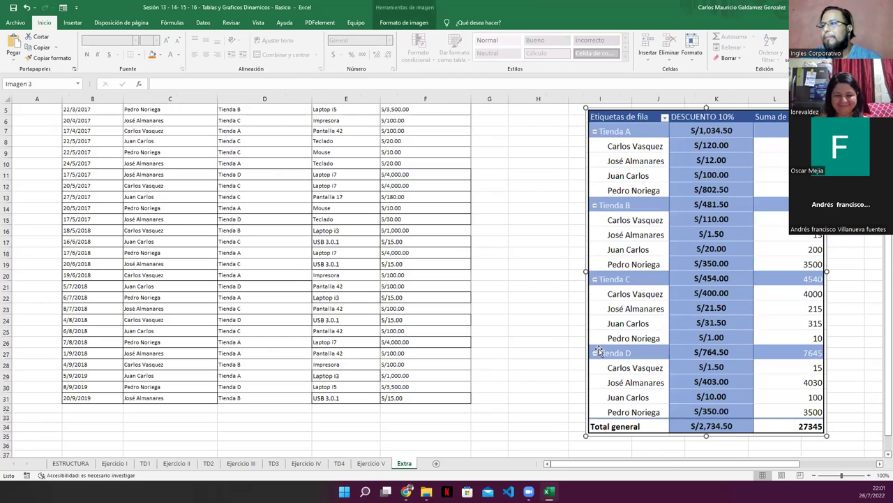
{"action": "scroll", "coordinate": [582, 368], "scroll_direction": "down", "scroll_amount": 2}
{"action": "scroll", "coordinate": [580, 365], "scroll_direction": "up", "scroll_amount": 3}
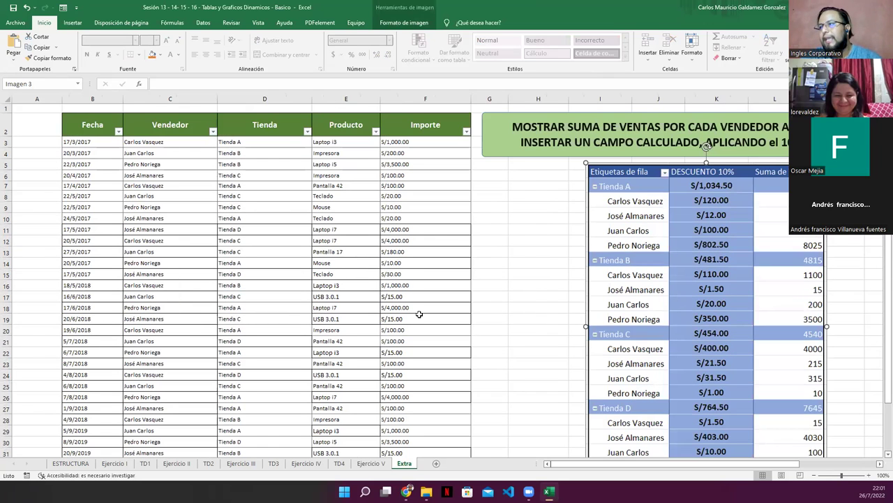
{"action": "left_click", "coordinate": [388, 299]}
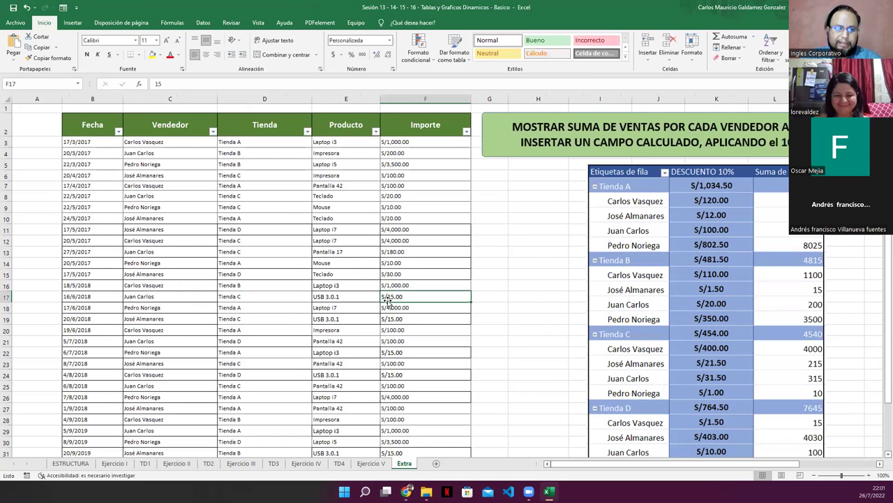
{"action": "left_click", "coordinate": [655, 260]}
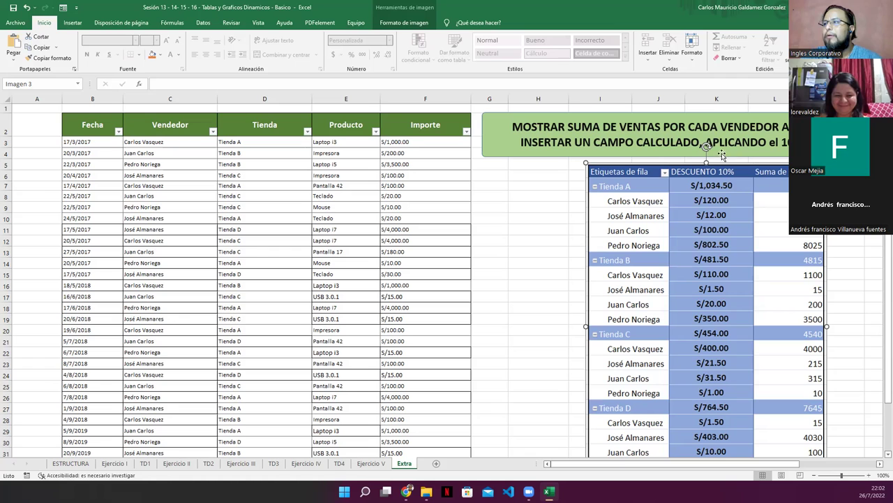
Highlight the title's CAMPO CALCULADO and apply-10-percent wording on the Extra sheet.
{"action": "left_click", "coordinate": [758, 142]}
{"action": "left_click_drag", "start_coordinate": [759, 142], "coordinate": [705, 142]}
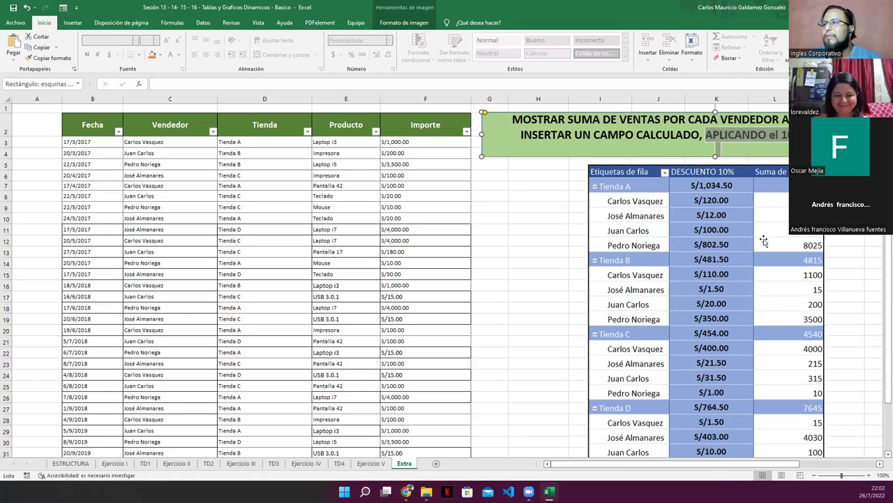
{"action": "left_click_drag", "start_coordinate": [686, 463], "coordinate": [725, 463]}
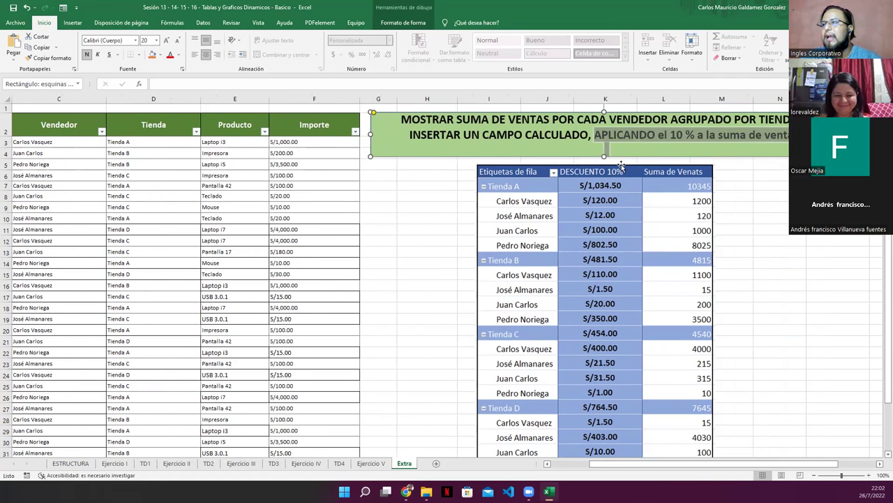
{"action": "left_click", "coordinate": [632, 135]}
{"action": "left_click_drag", "start_coordinate": [595, 134], "coordinate": [670, 136]}
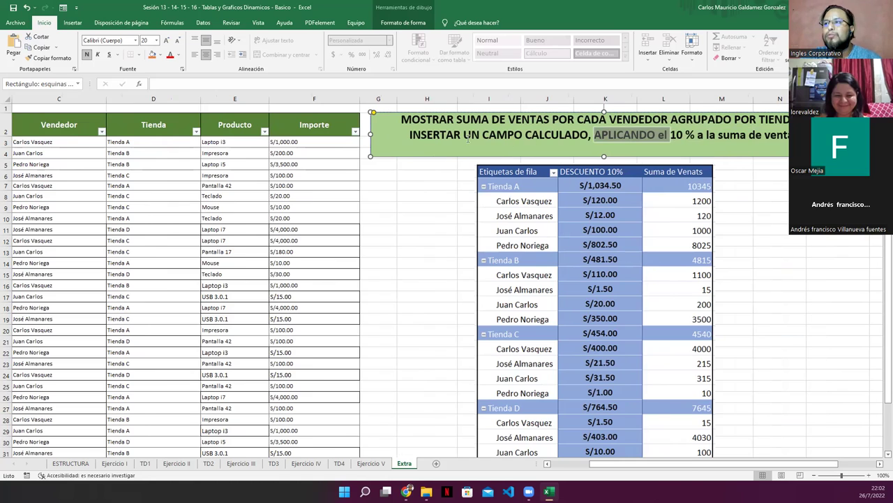
{"action": "left_click_drag", "start_coordinate": [482, 135], "coordinate": [588, 135]}
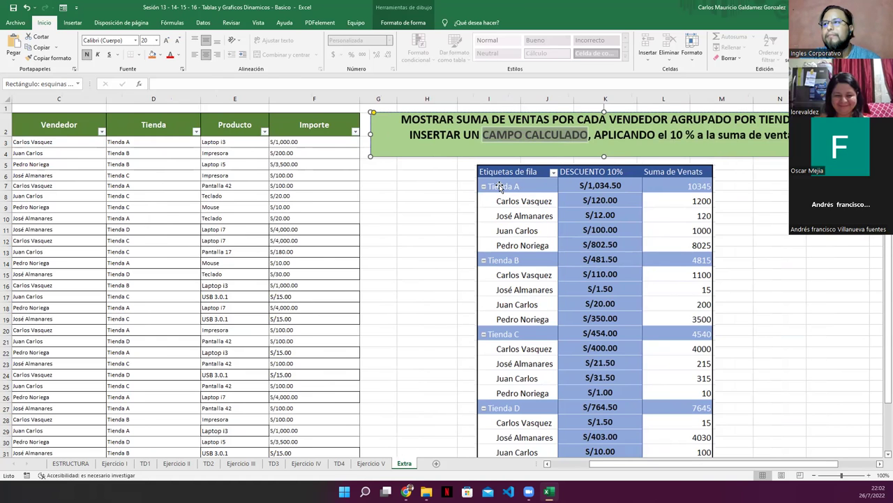
{"action": "scroll", "coordinate": [520, 340], "scroll_direction": "down", "scroll_amount": 3}
{"action": "scroll", "coordinate": [520, 340], "scroll_direction": "down", "scroll_amount": 1}
{"action": "scroll", "coordinate": [524, 341], "scroll_direction": "up", "scroll_amount": 1}
{"action": "scroll", "coordinate": [527, 342], "scroll_direction": "up", "scroll_amount": 3}
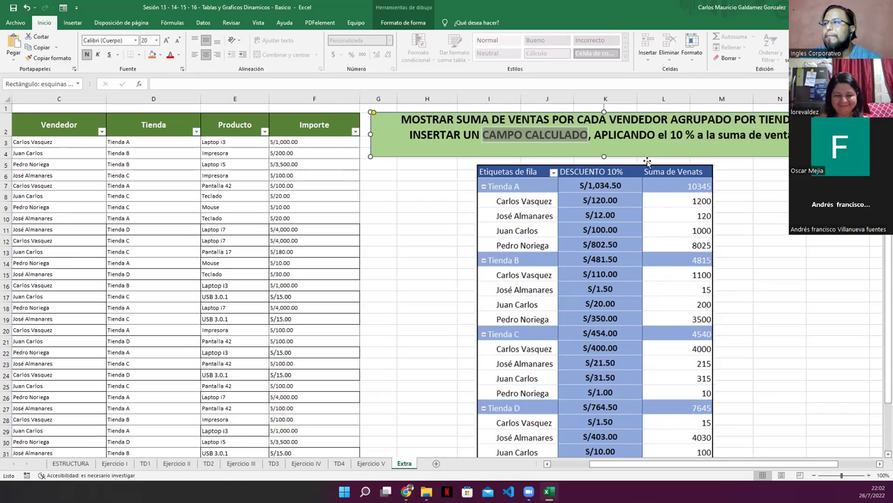
{"action": "left_click_drag", "start_coordinate": [594, 134], "coordinate": [741, 193]}
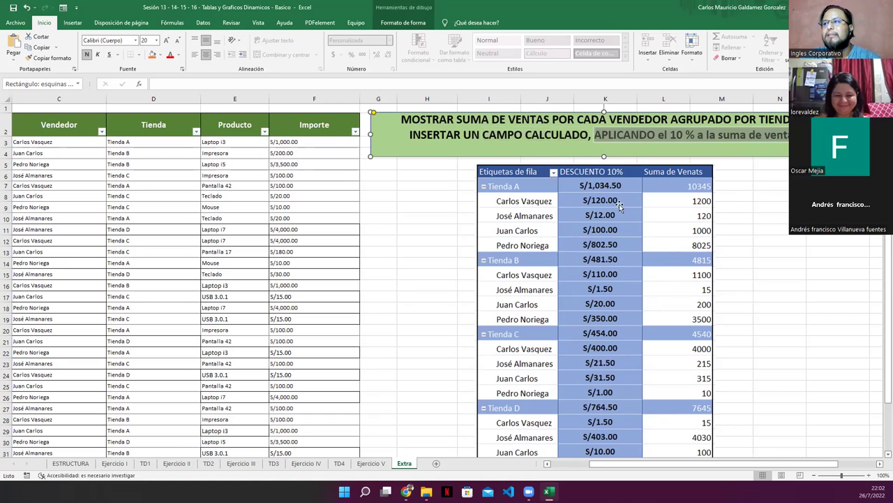
Save the workbook and advance the presentation to the closing ¡Muchas gracias! slide.
{"action": "left_click", "coordinate": [588, 246]}
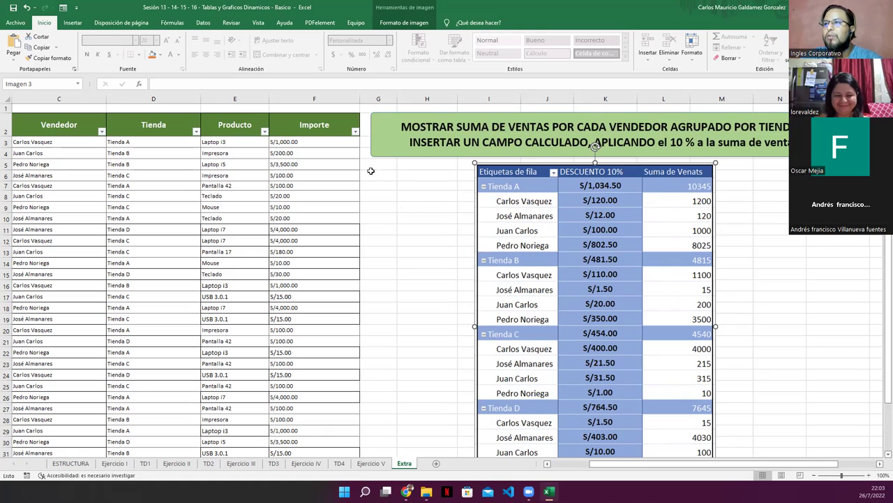
{"action": "left_click", "coordinate": [13, 8]}
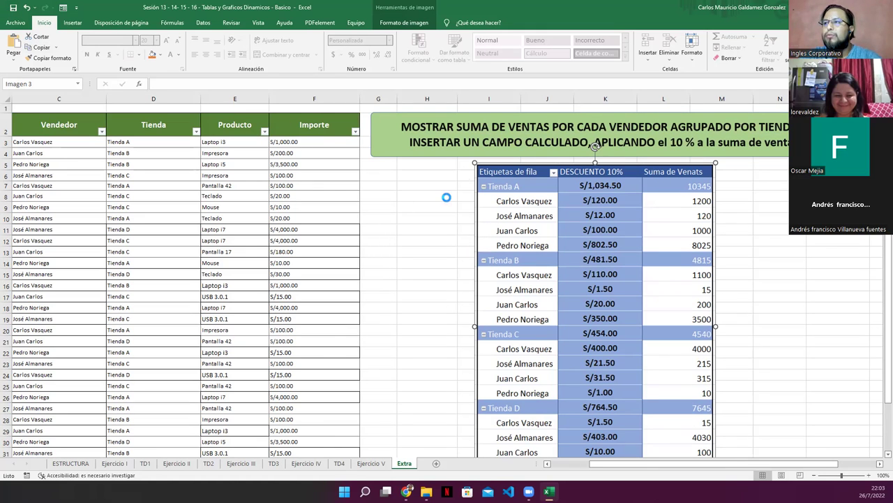
{"action": "key", "text": "alt+Tab"}
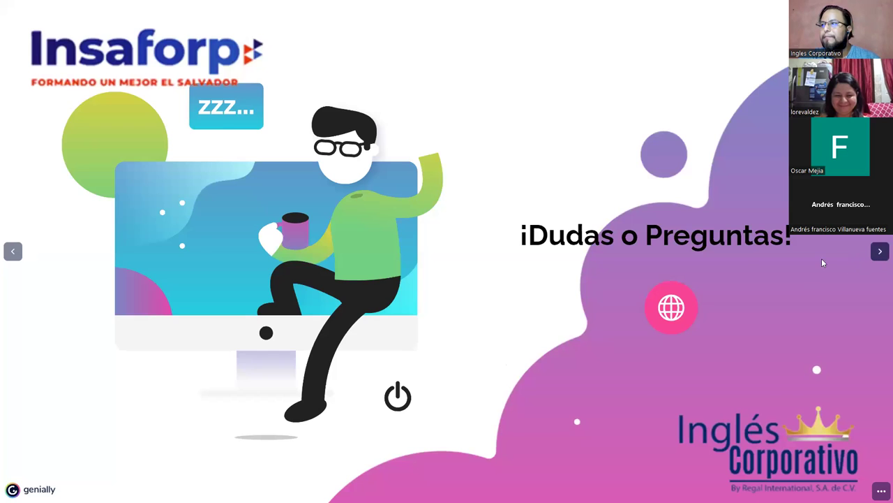
{"action": "left_click", "coordinate": [880, 254]}
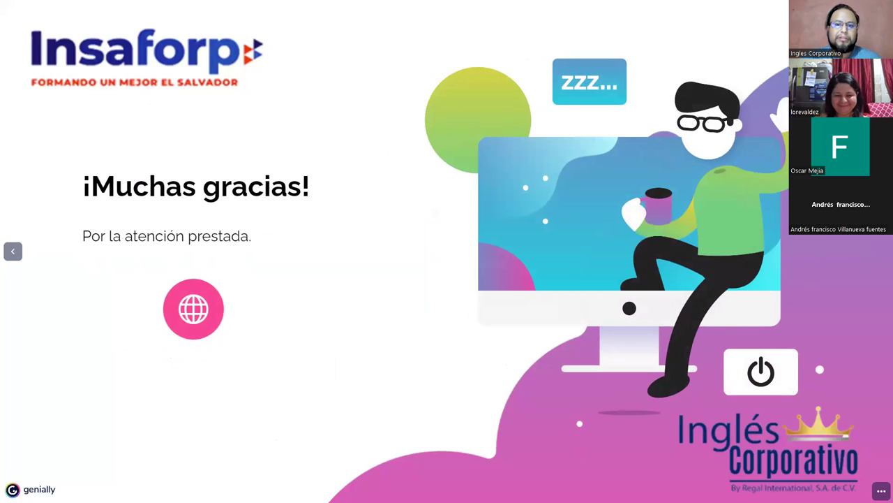